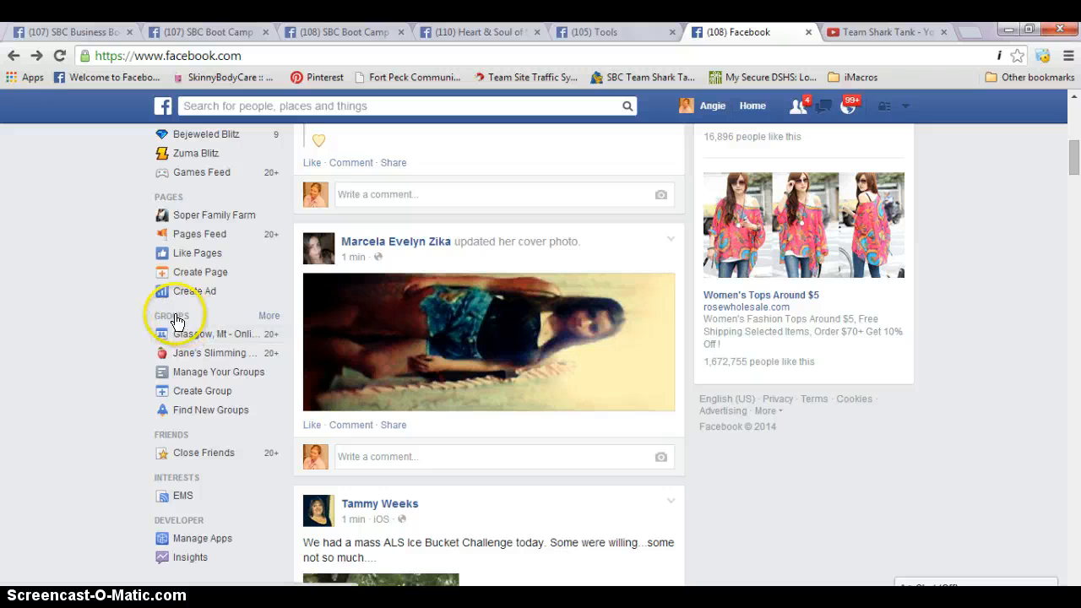
# Open the list of your groups and start creating a new group named Weight Loss Support.
pyautogui.click(270, 317)
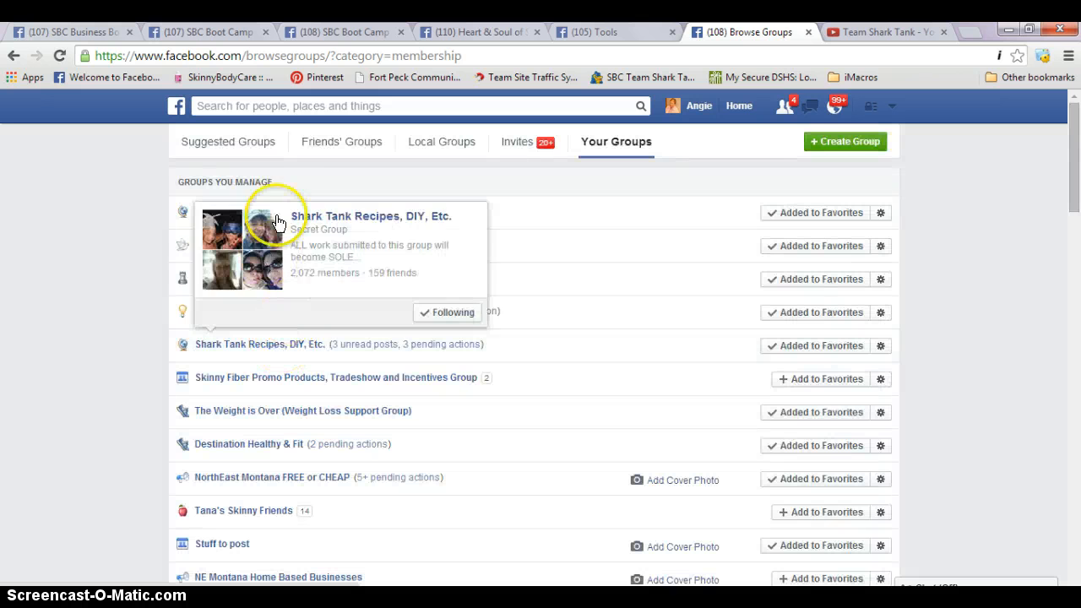
pyautogui.click(840, 146)
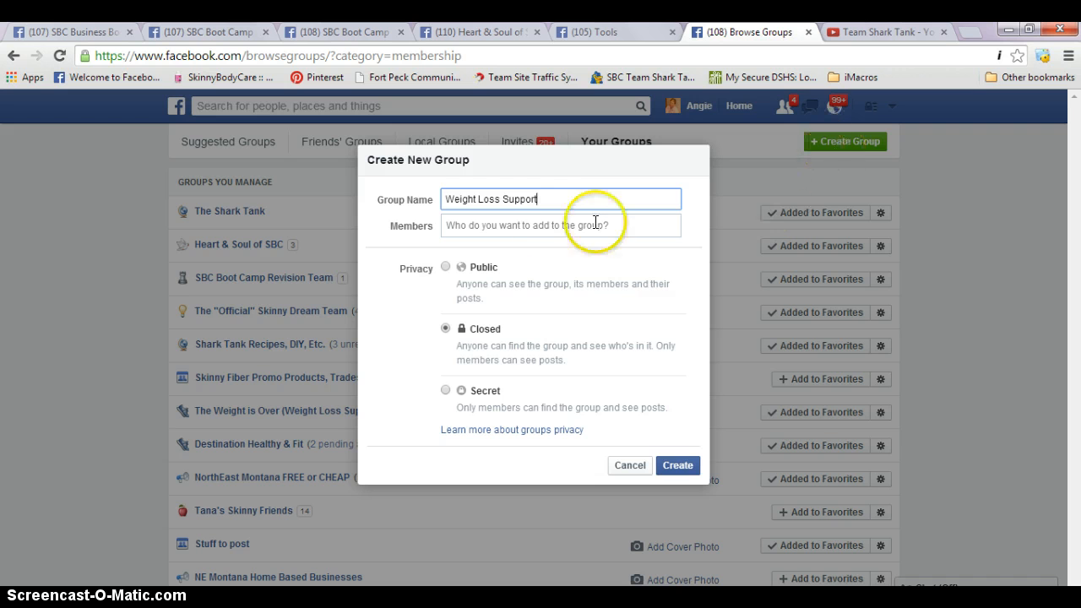
# Add a first member to the new group by searching friends for "nat" and picking the matching person.
pyautogui.click(543, 222)
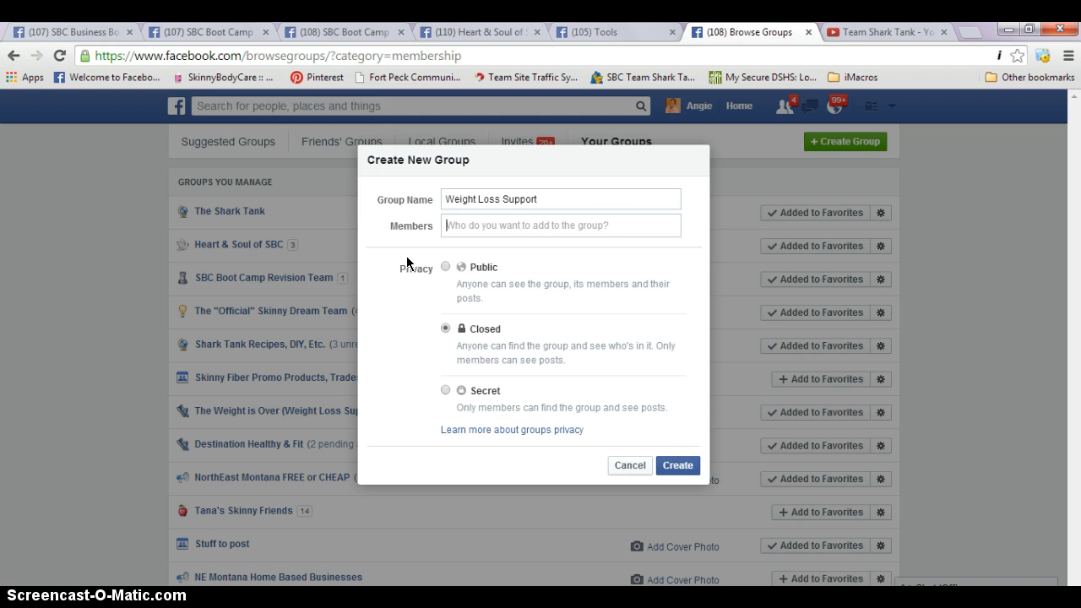
pyautogui.write('nat')
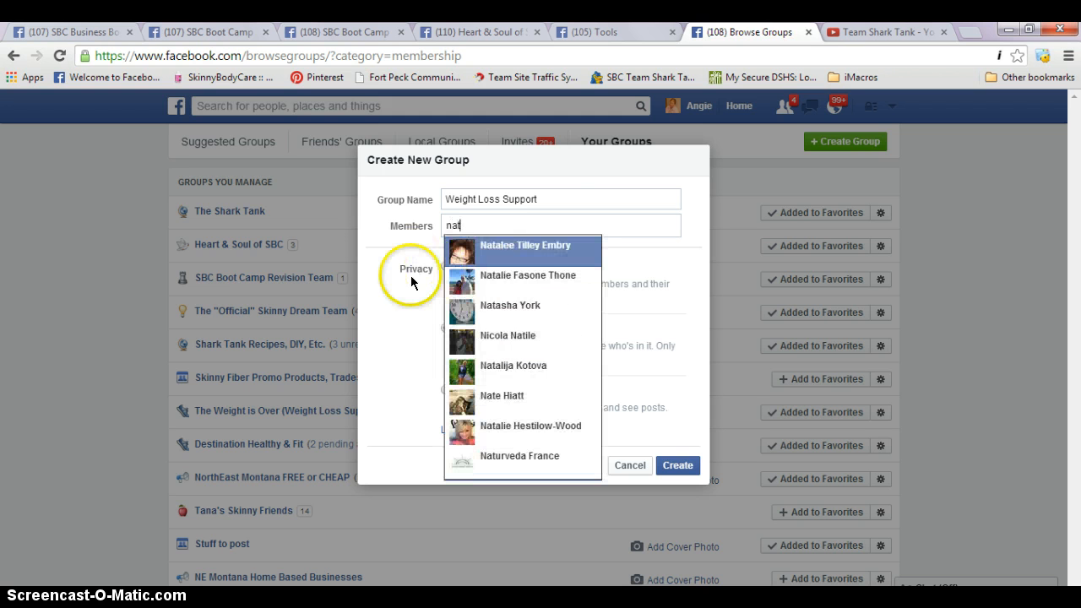
pyautogui.click(477, 248)
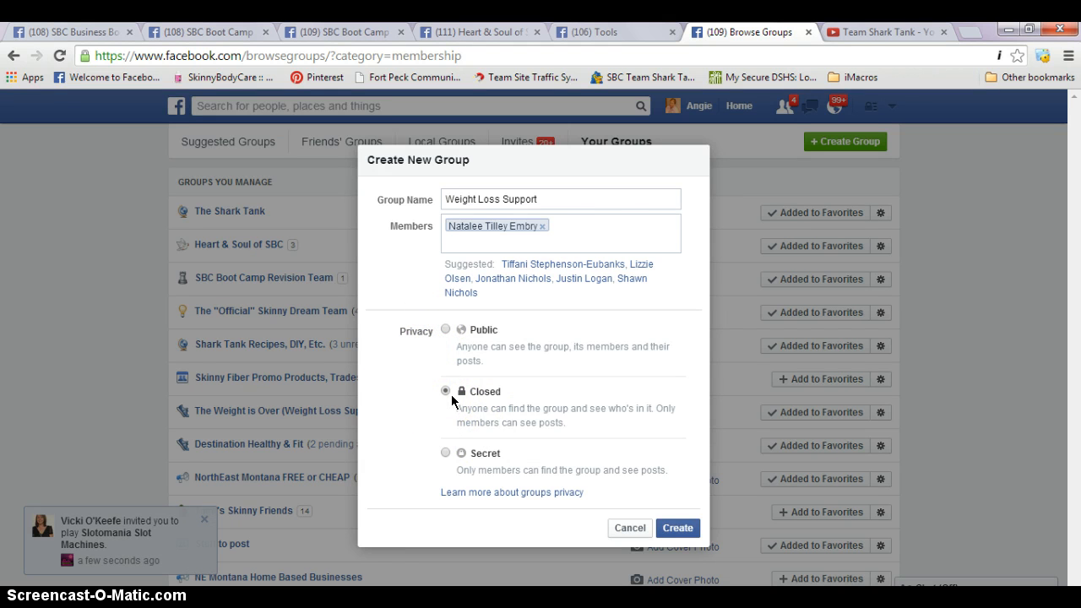
# Set the group's privacy to Closed and create the group.
pyautogui.click(528, 409)
pyautogui.click(519, 352)
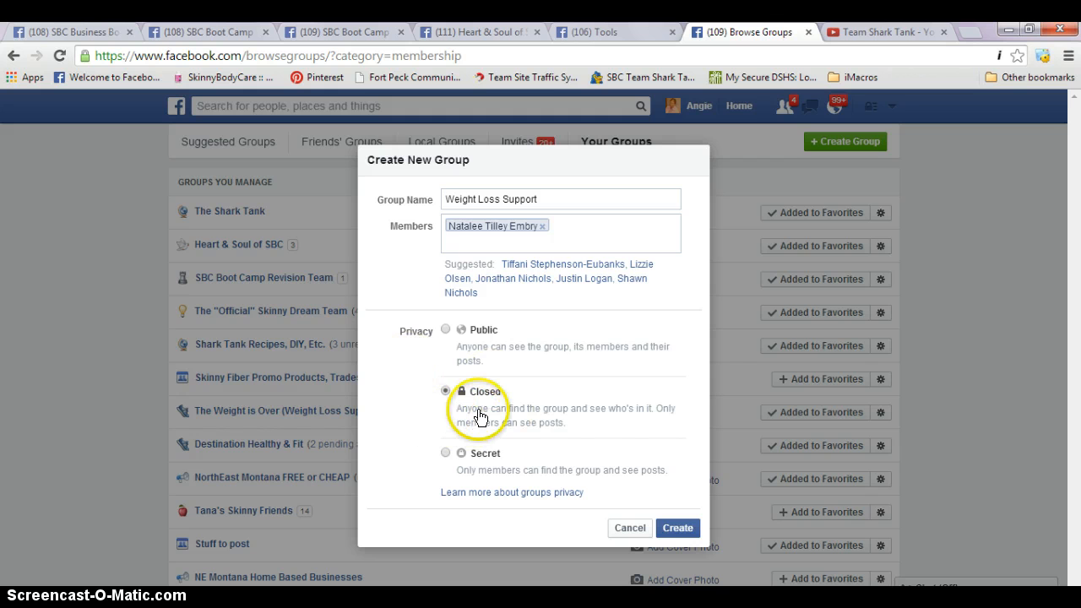
pyautogui.click(678, 530)
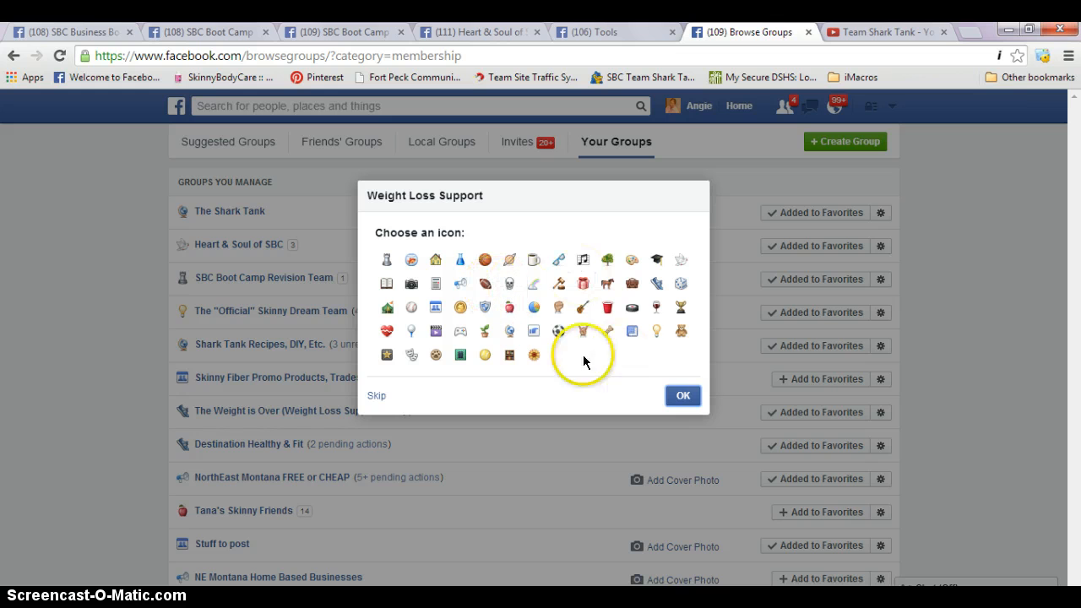
# Choose the sunflower icon for the Weight Loss Support group and confirm it.
pyautogui.click(534, 354)
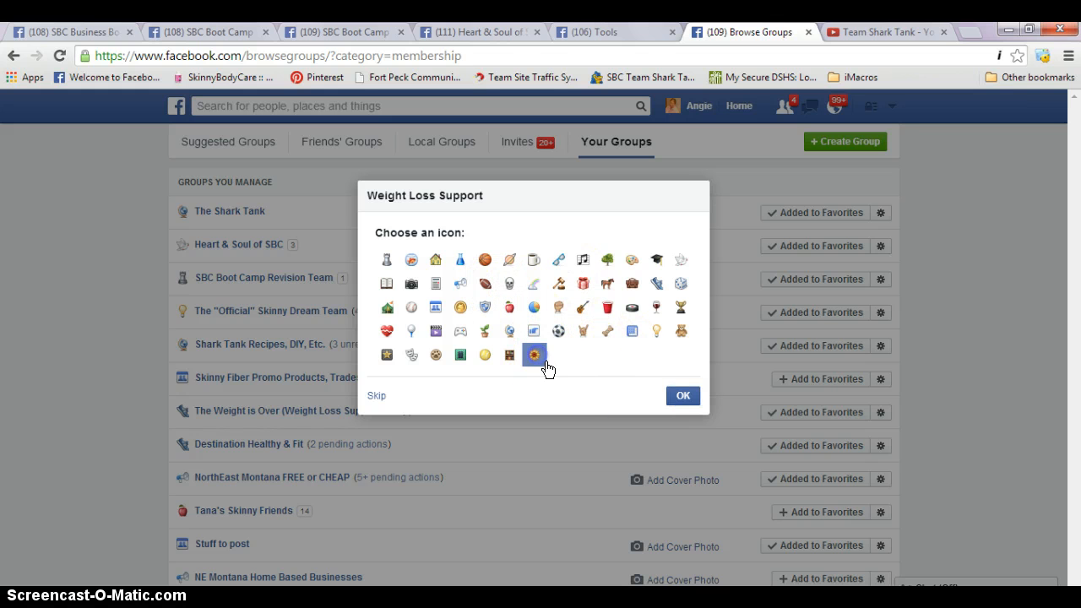
pyautogui.click(685, 397)
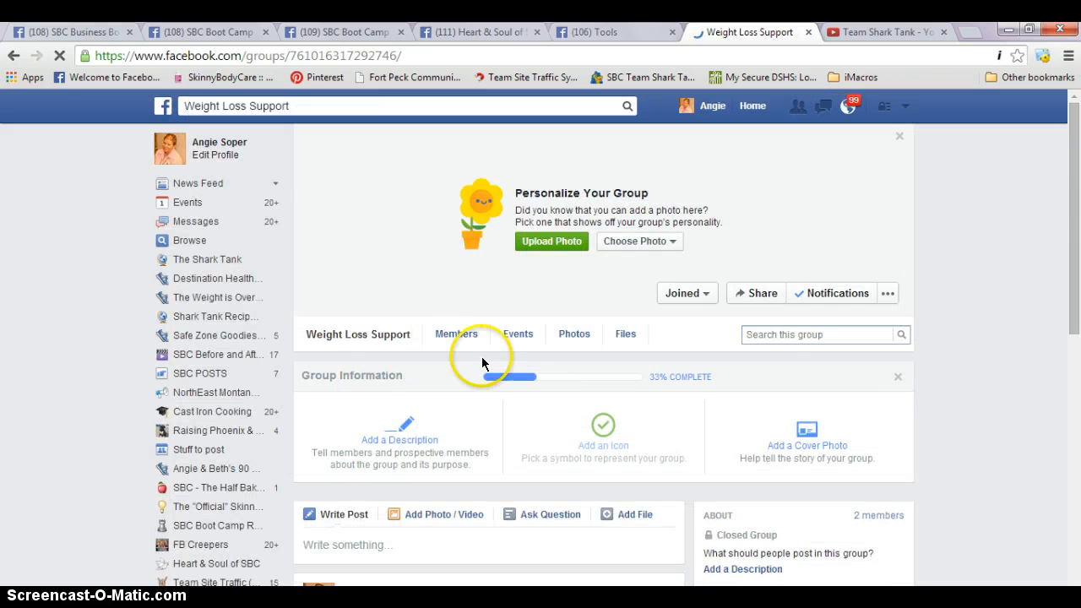
# Scroll through the new group's page to review its sections and group information panel.
pyautogui.scroll(-3, 523, 394)
pyautogui.scroll(2, 538, 396)
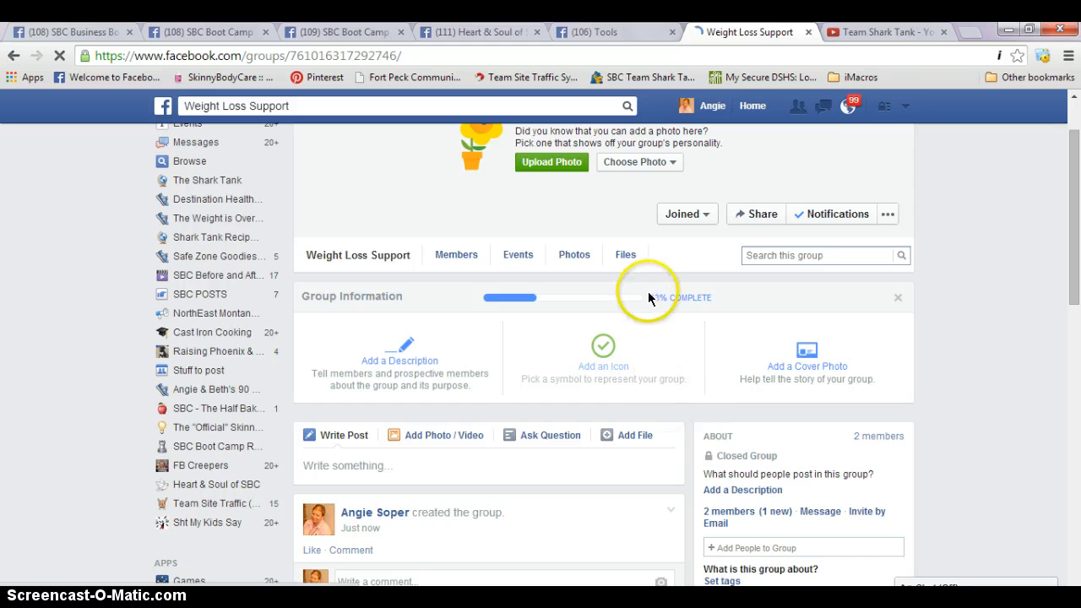
pyautogui.scroll(-2, 482, 482)
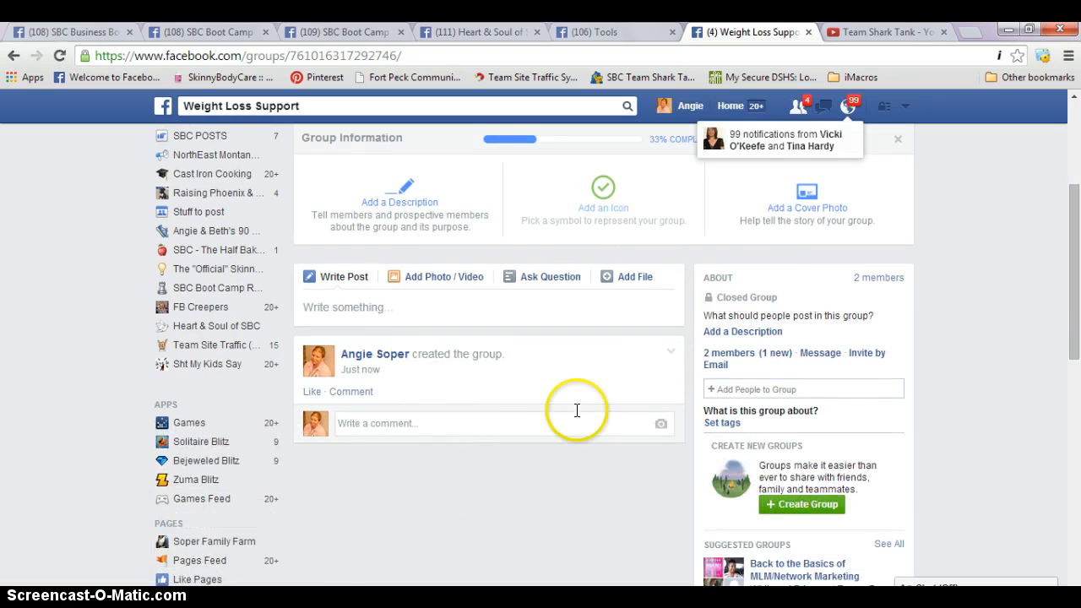
pyautogui.scroll(3, 591, 393)
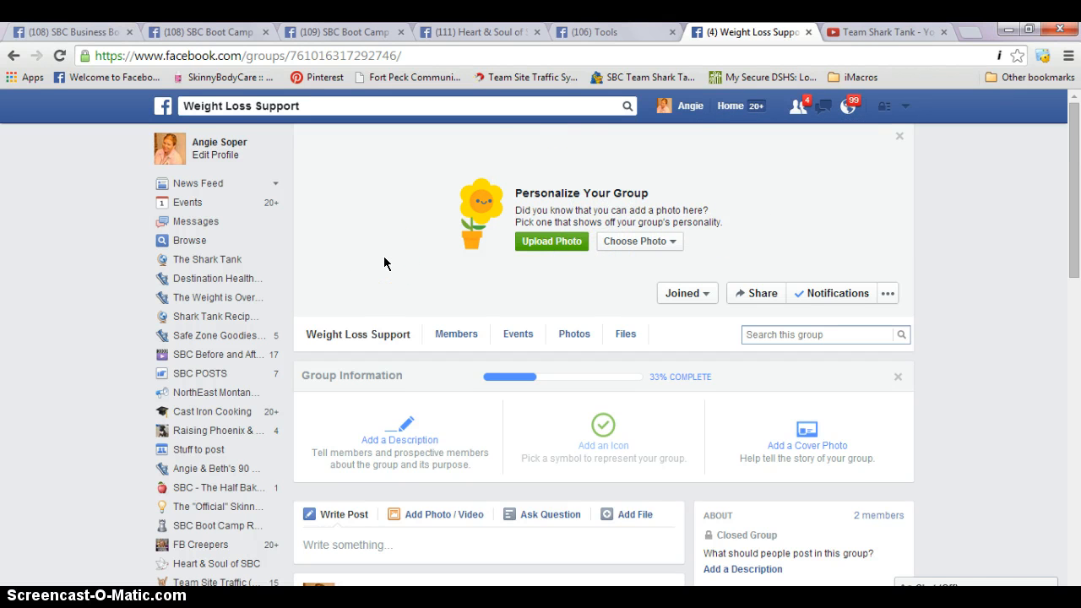
pyautogui.scroll(-2, 384, 263)
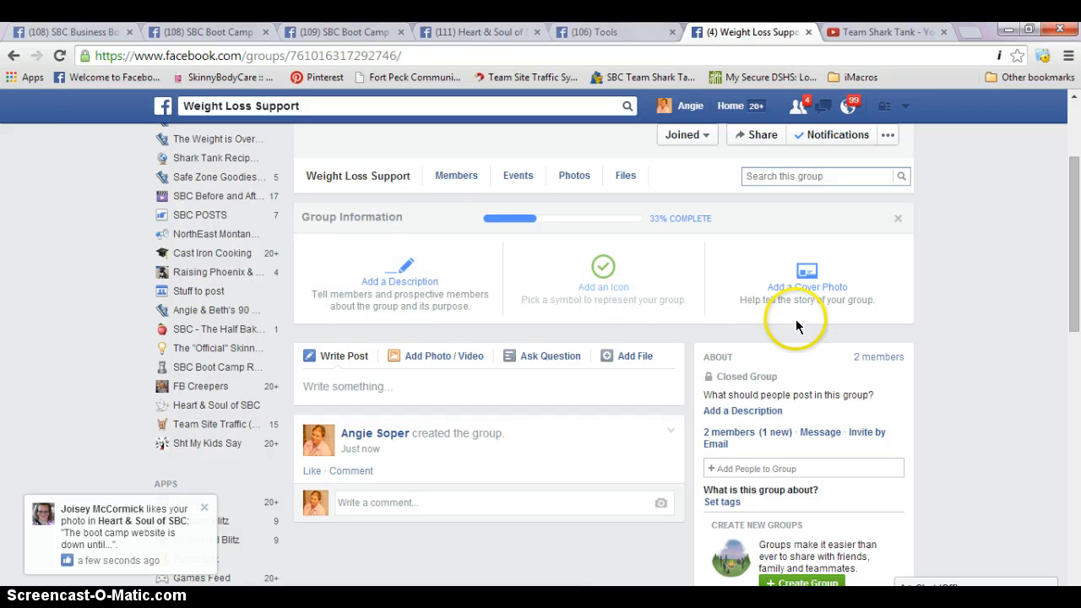
pyautogui.scroll(2, 676, 253)
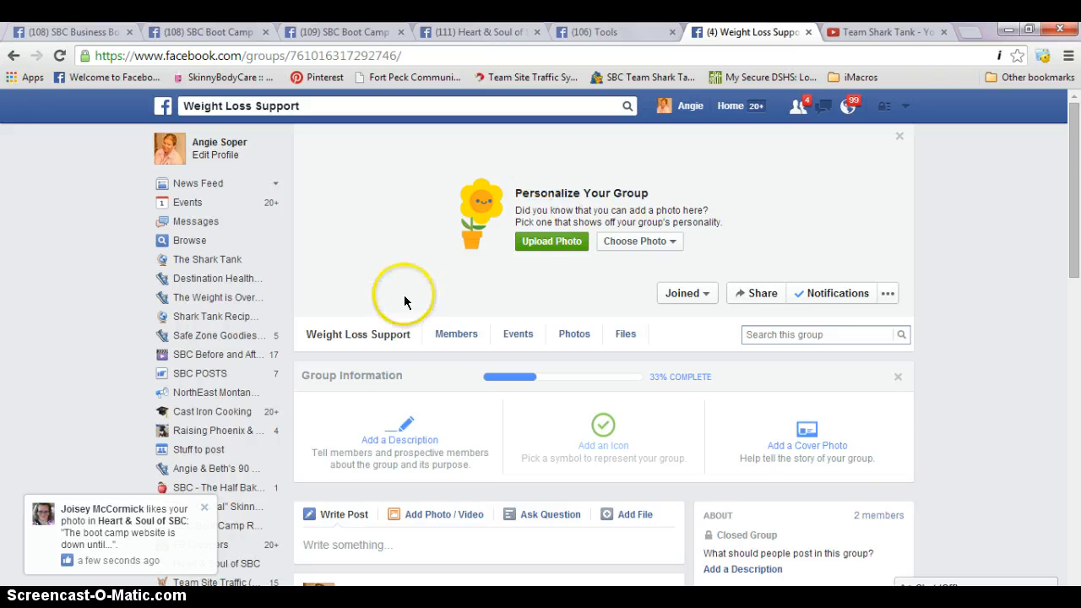
pyautogui.scroll(-2, 414, 300)
pyautogui.scroll(1, 586, 389)
pyautogui.scroll(1, 586, 389)
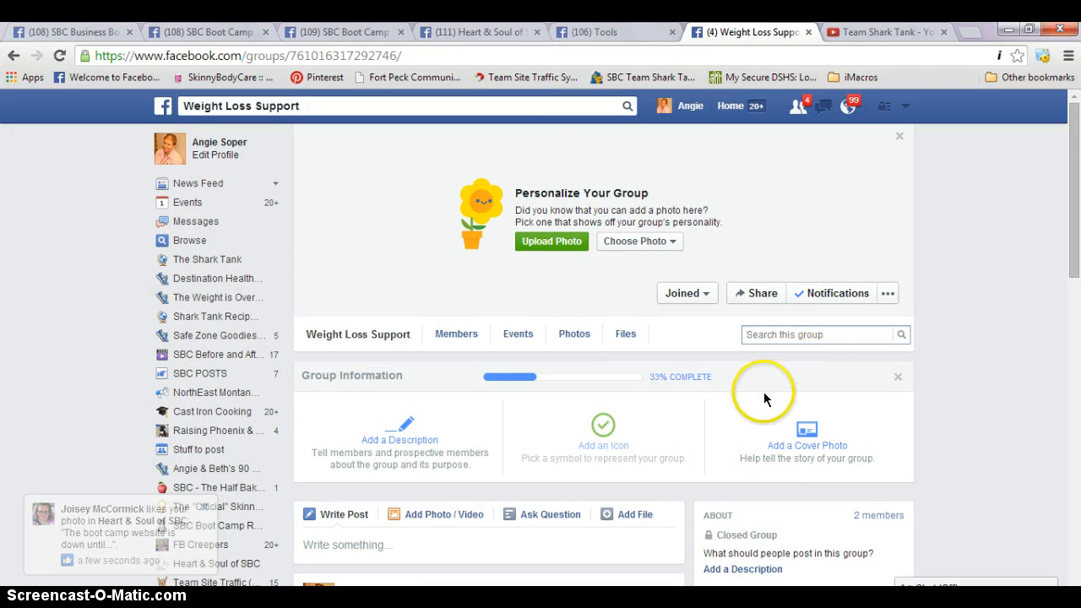
pyautogui.scroll(-2, 767, 402)
pyautogui.scroll(-1, 666, 419)
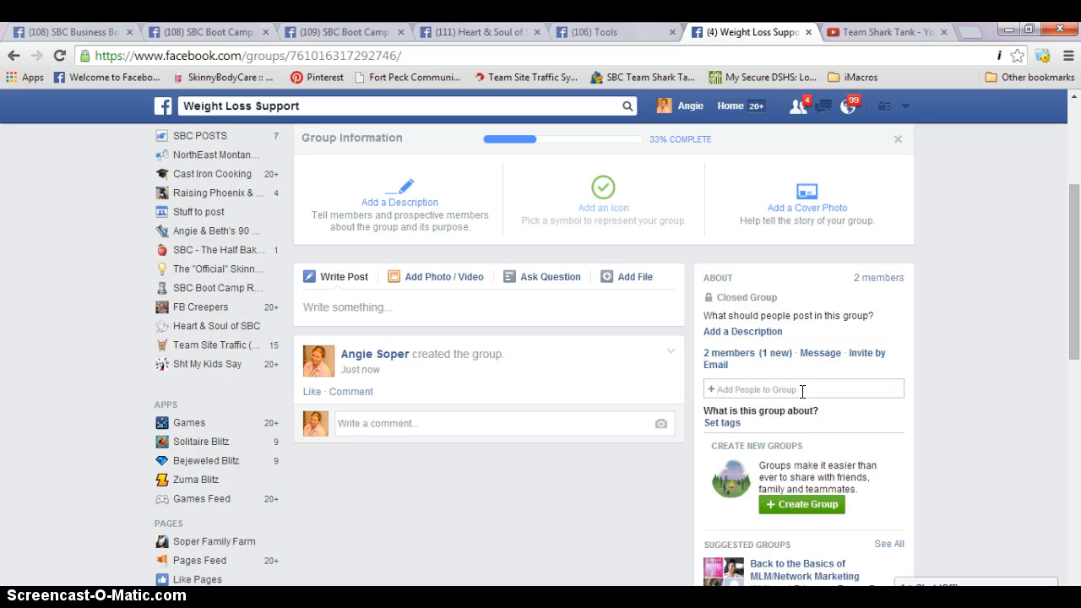
# Add another person to the group by searching "tiffani" in the add-people field and picking the match.
pyautogui.write('tiffani')
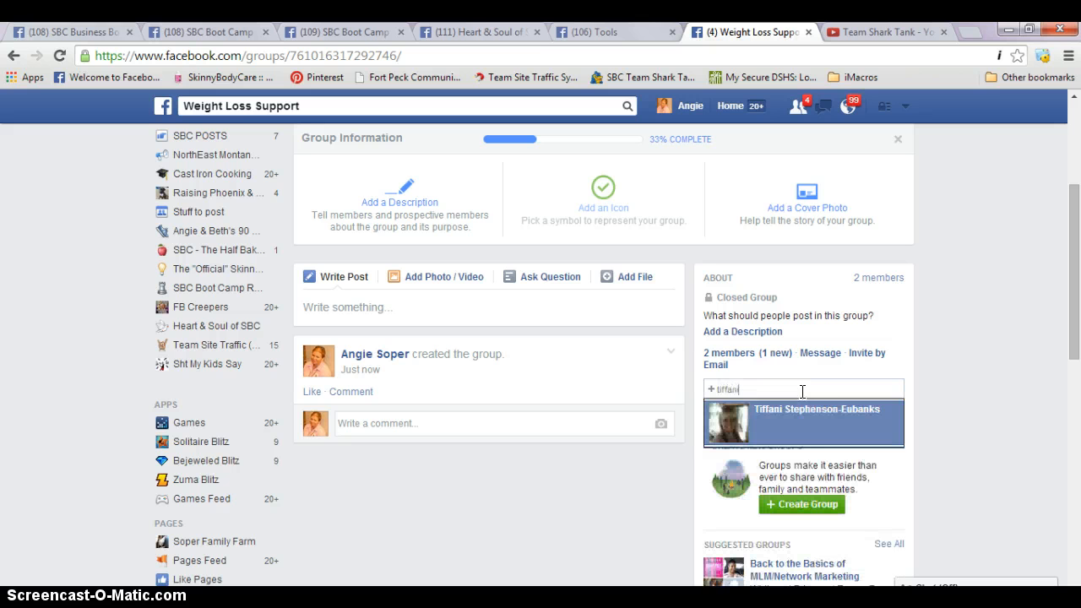
pyautogui.click(803, 422)
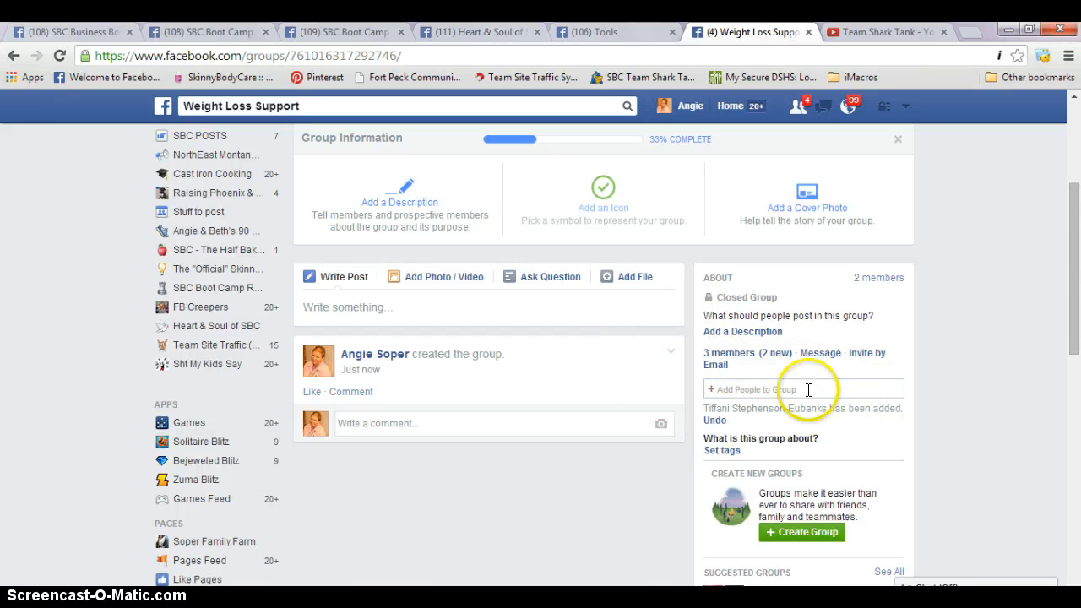
# Open the group settings and require an admin to approve members that others add.
pyautogui.scroll(2, 712, 372)
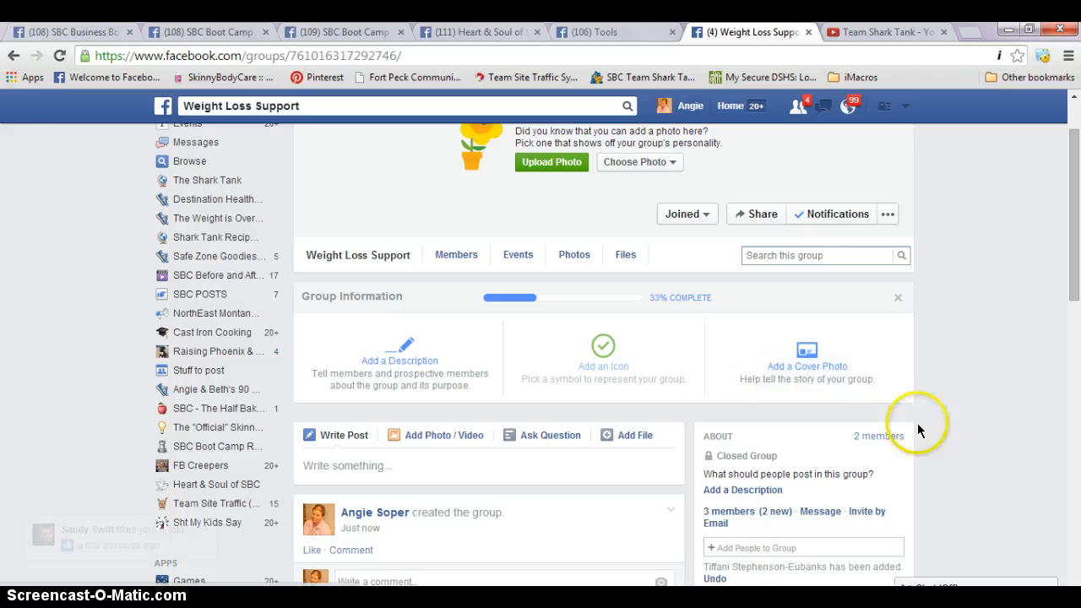
pyautogui.click(886, 215)
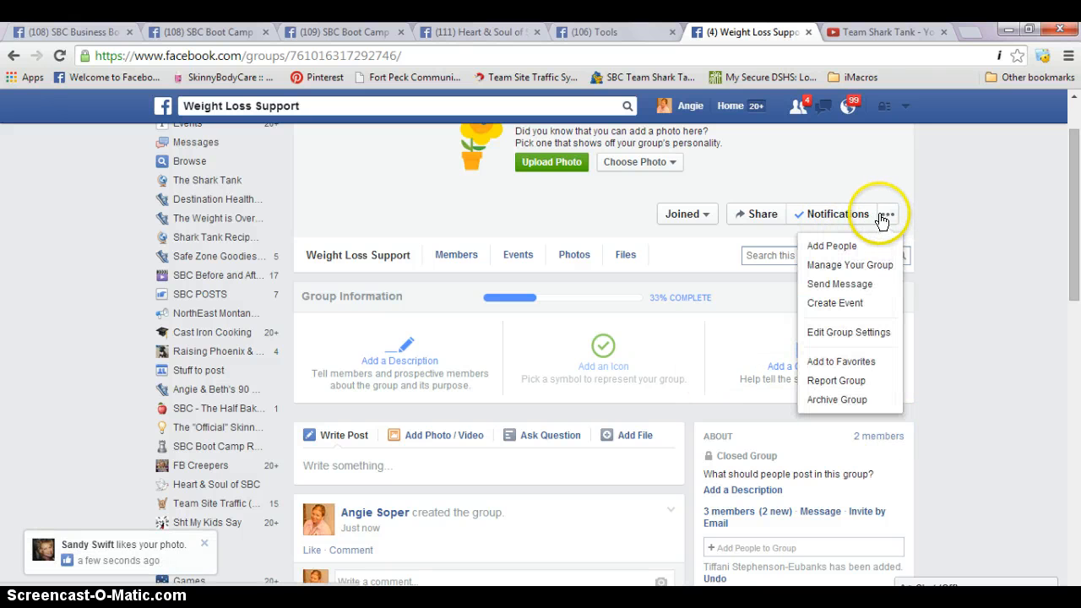
pyautogui.click(842, 331)
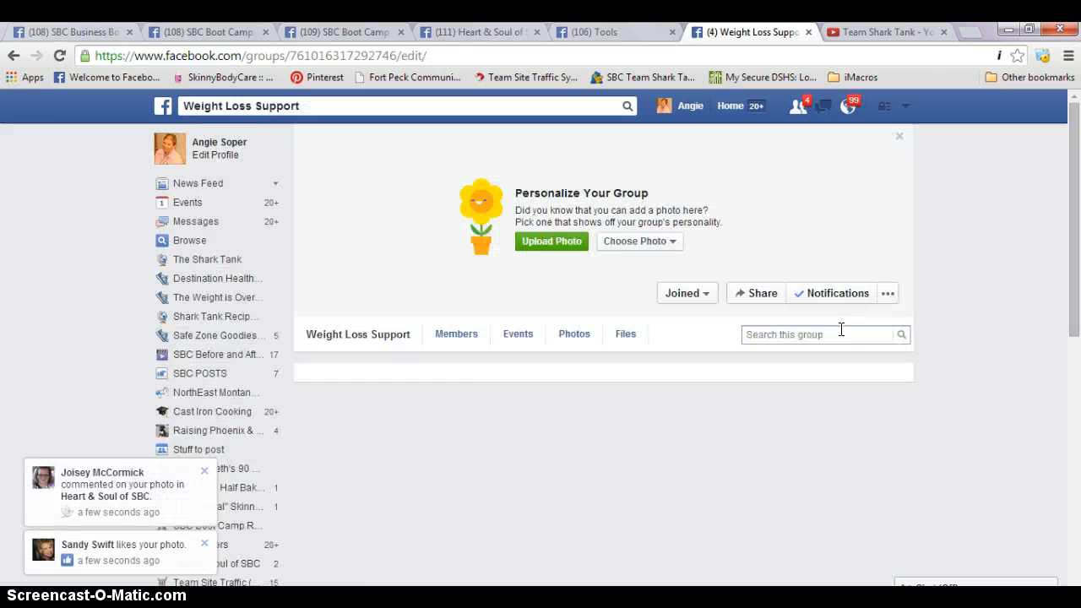
pyautogui.scroll(-3, 423, 347)
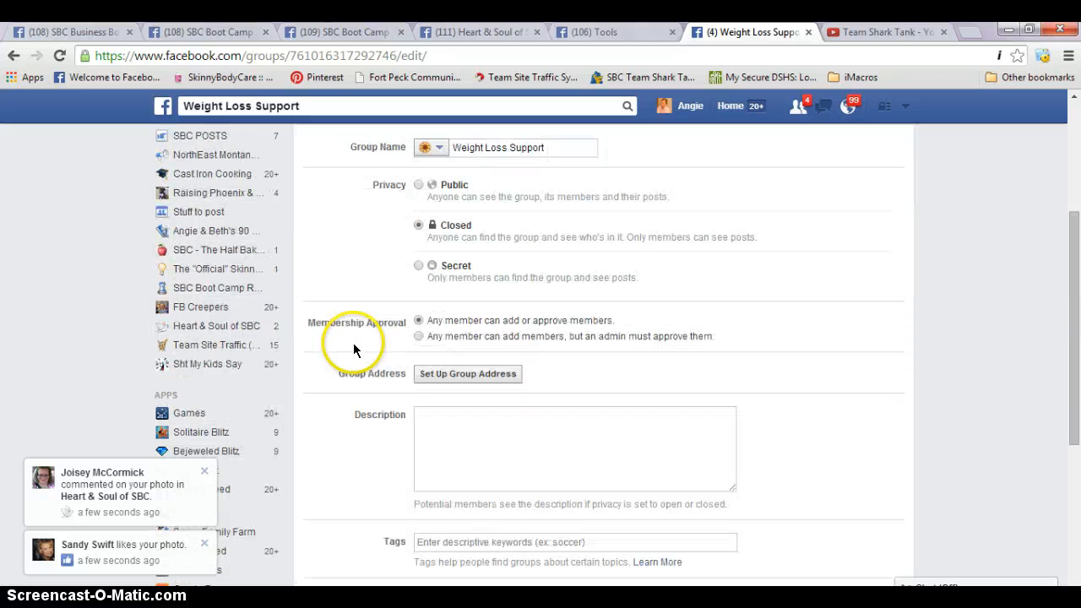
pyautogui.click(425, 337)
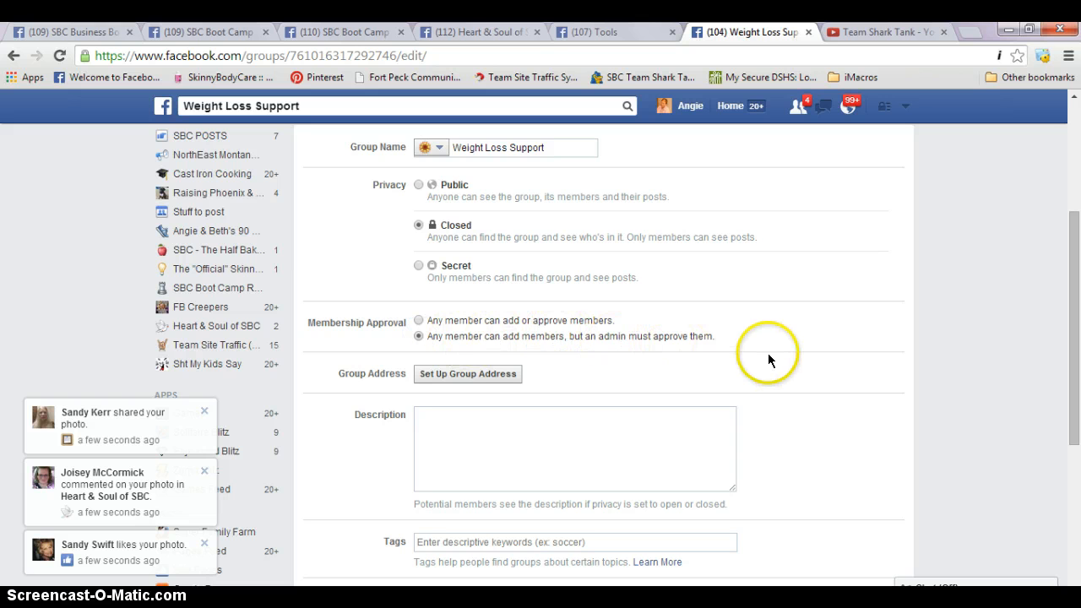
# Try to set the group's web and email address to weightlosssupport, then cancel the address dialog.
pyautogui.click(467, 373)
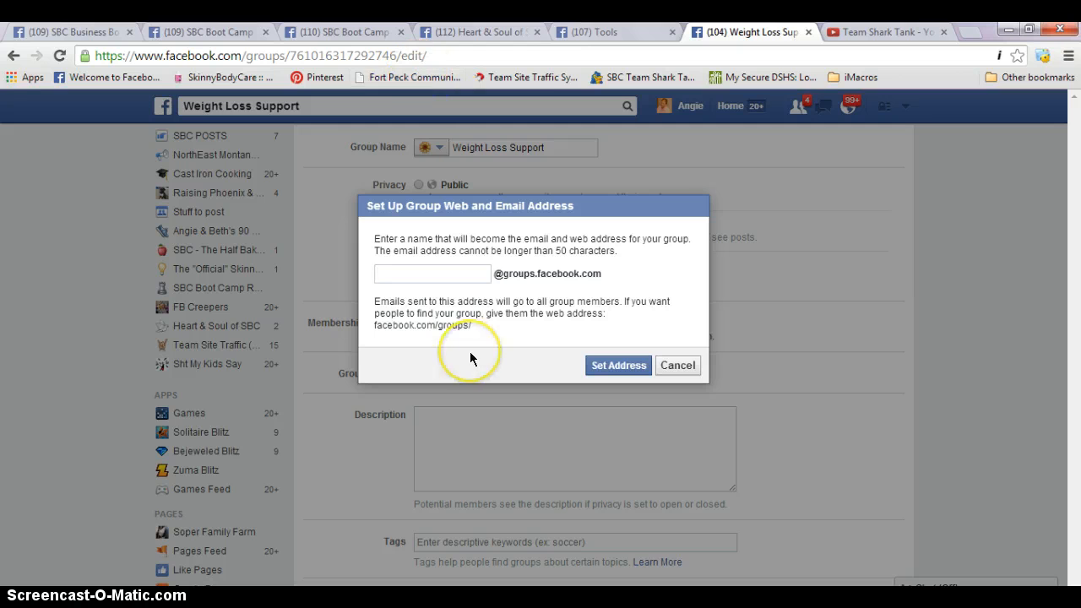
pyautogui.write('wei')
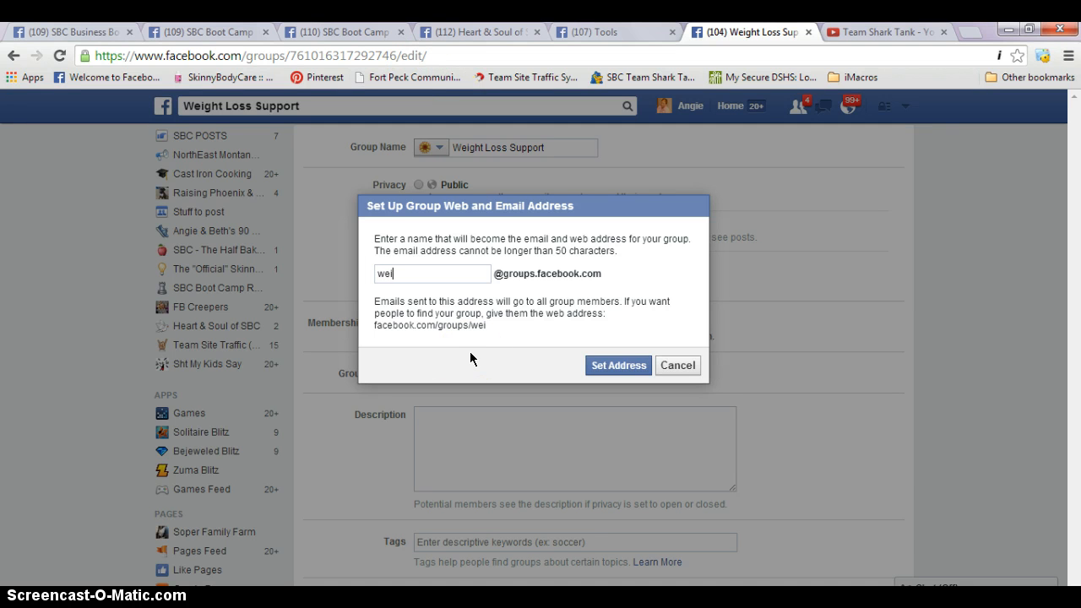
pyautogui.write('ghtlosssupport')
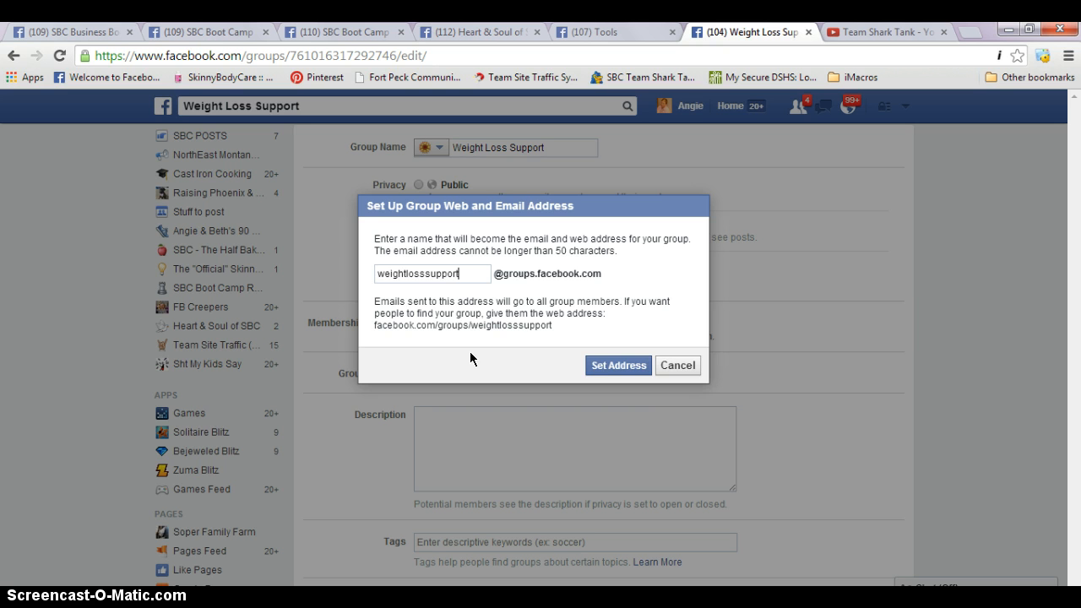
pyautogui.click(599, 365)
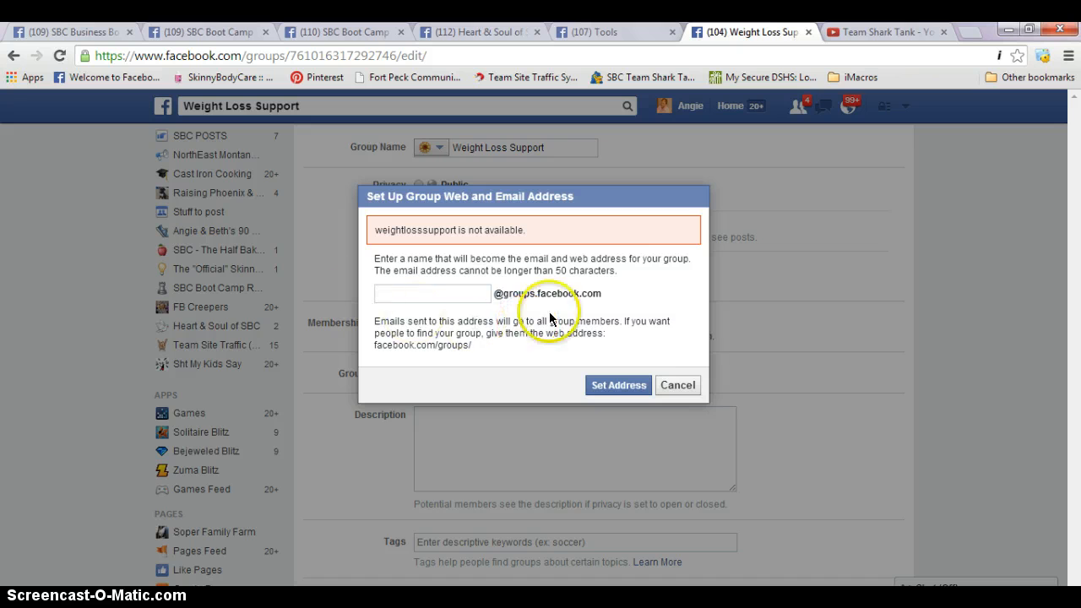
pyautogui.click(461, 300)
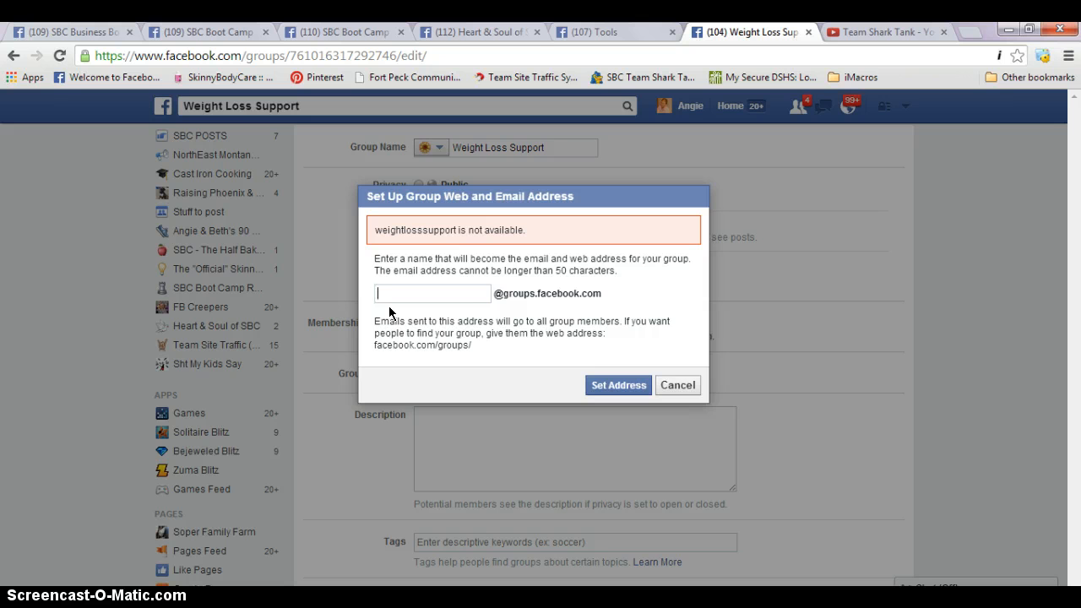
pyautogui.click(676, 386)
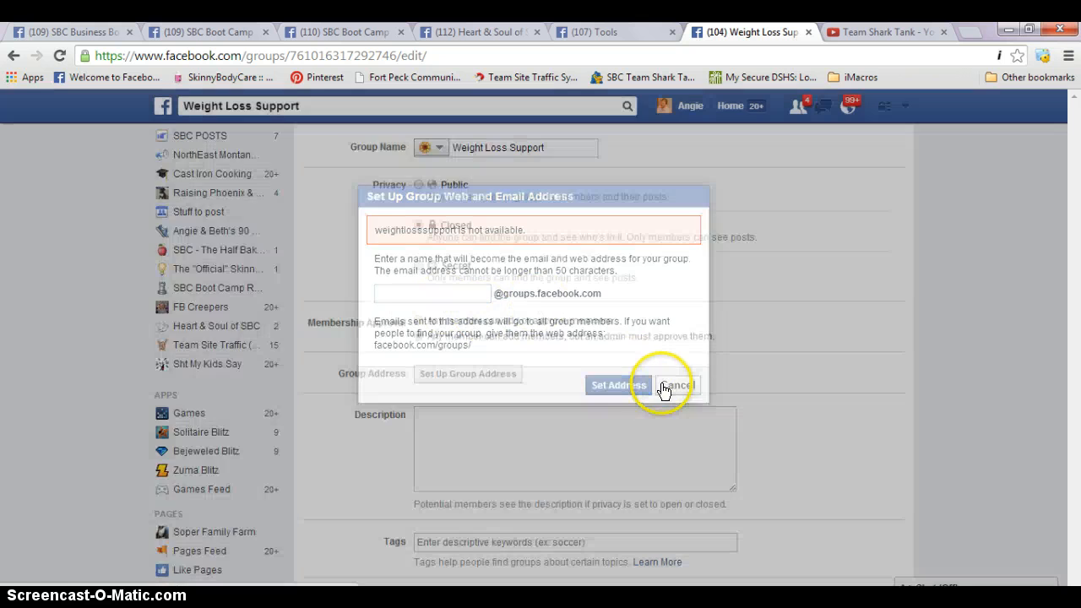
# Look over the remaining group settings, then open the group's Members list.
pyautogui.scroll(-1, 331, 428)
pyautogui.scroll(-1, 330, 426)
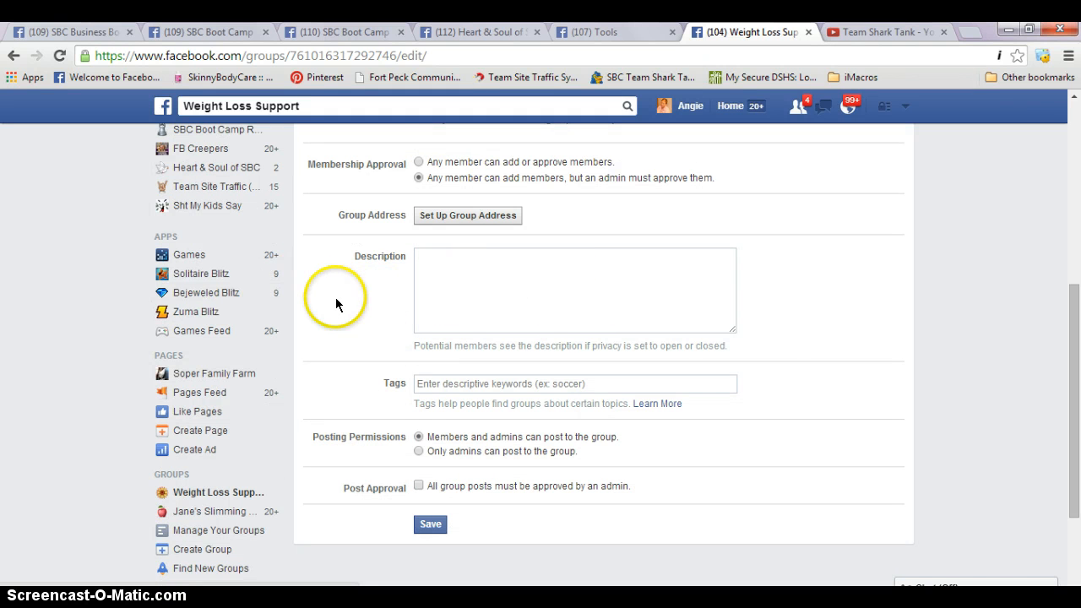
pyautogui.scroll(-1, 335, 297)
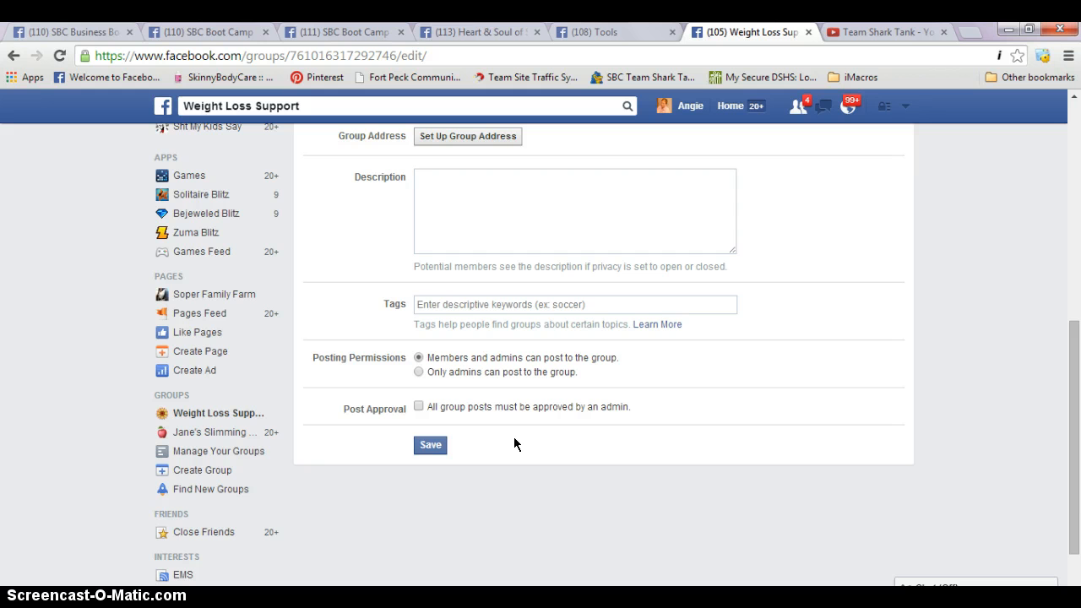
pyautogui.scroll(6, 444, 435)
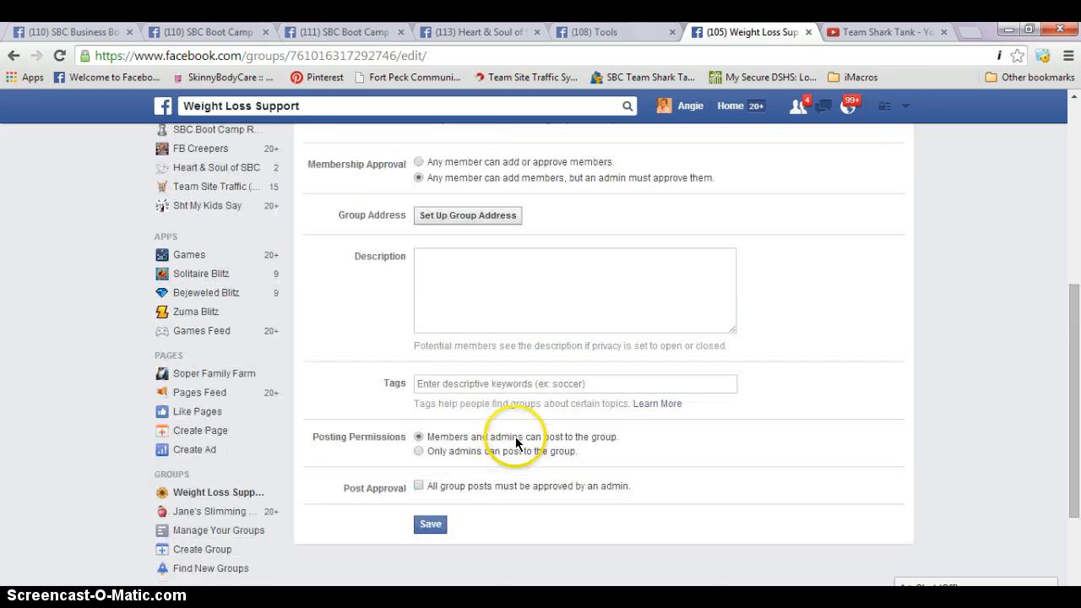
pyautogui.scroll(-1, 601, 456)
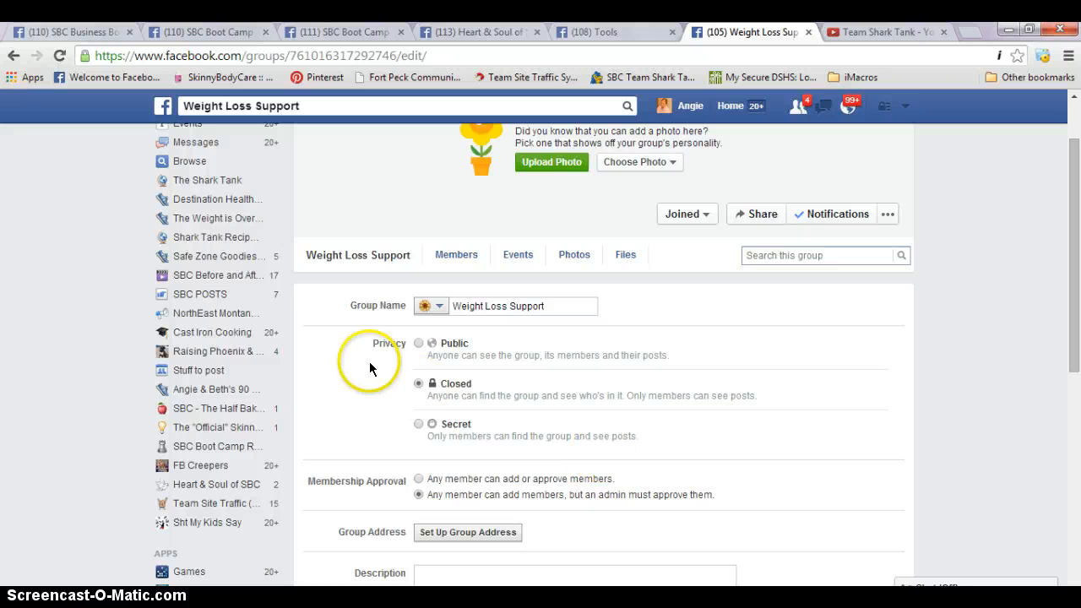
pyautogui.click(455, 255)
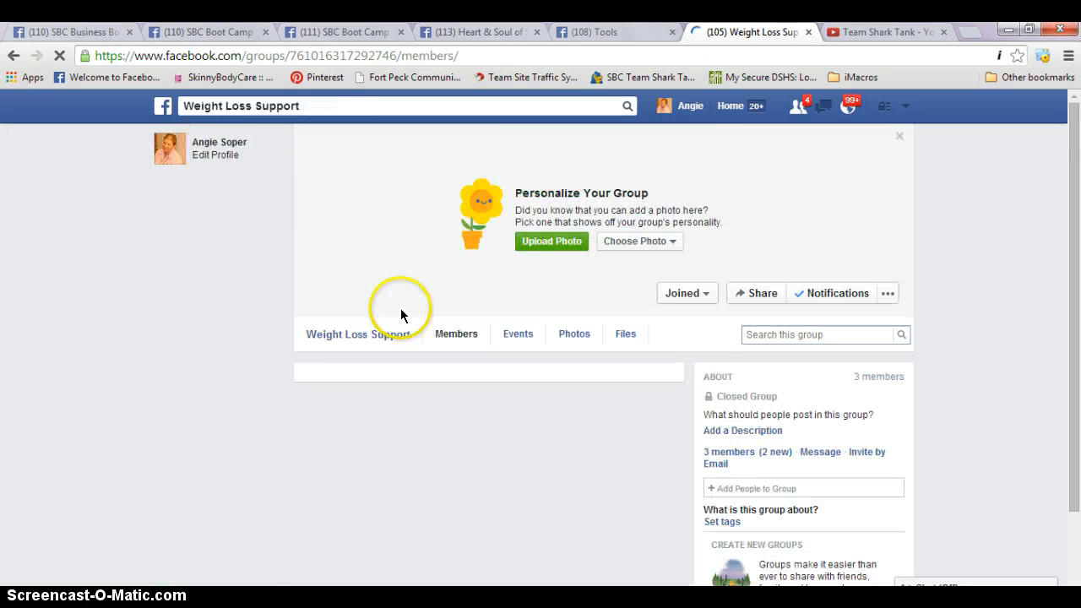
pyautogui.scroll(-1, 347, 359)
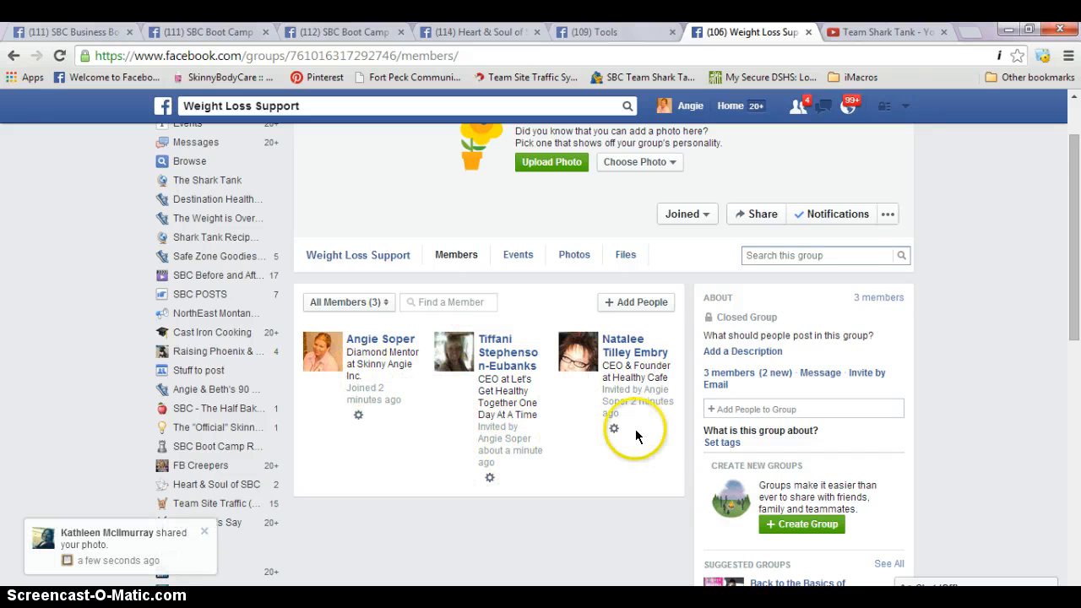
# Make the second listed member a group admin and confirm it.
pyautogui.scroll(-1, 468, 431)
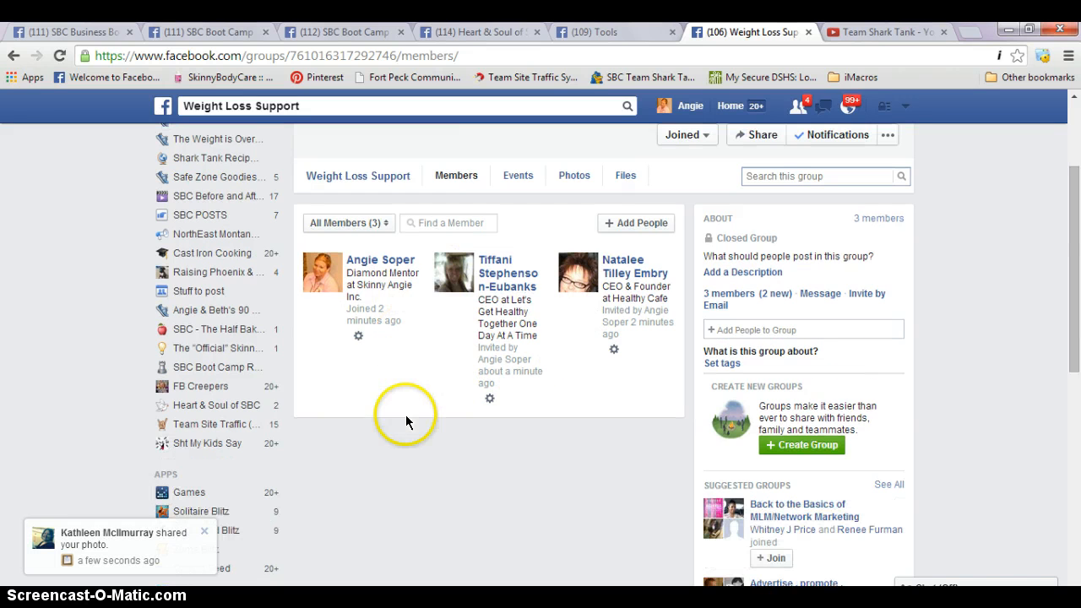
pyautogui.click(489, 398)
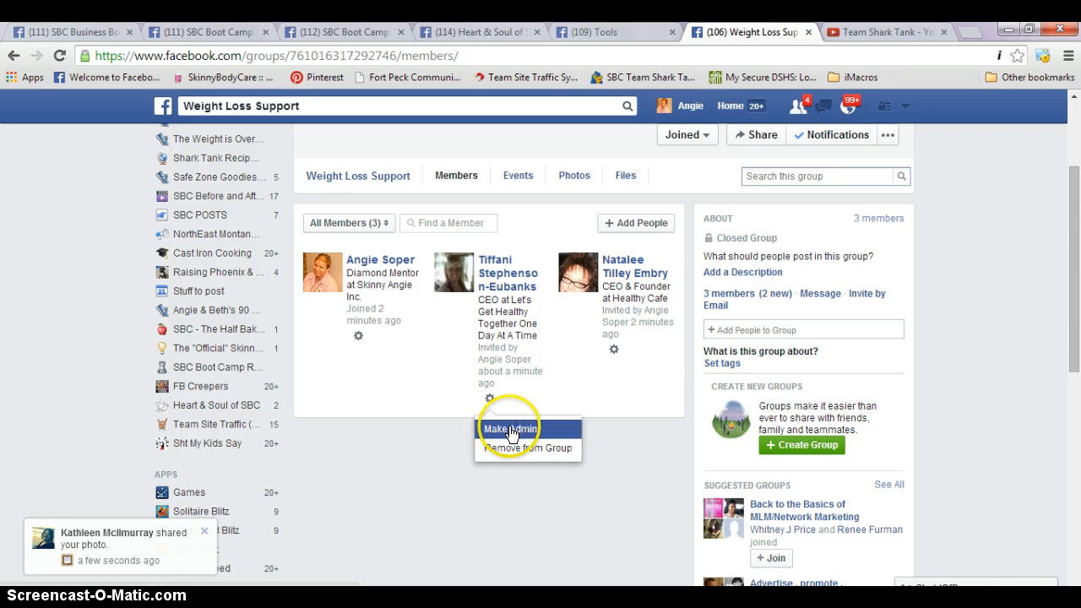
pyautogui.click(511, 431)
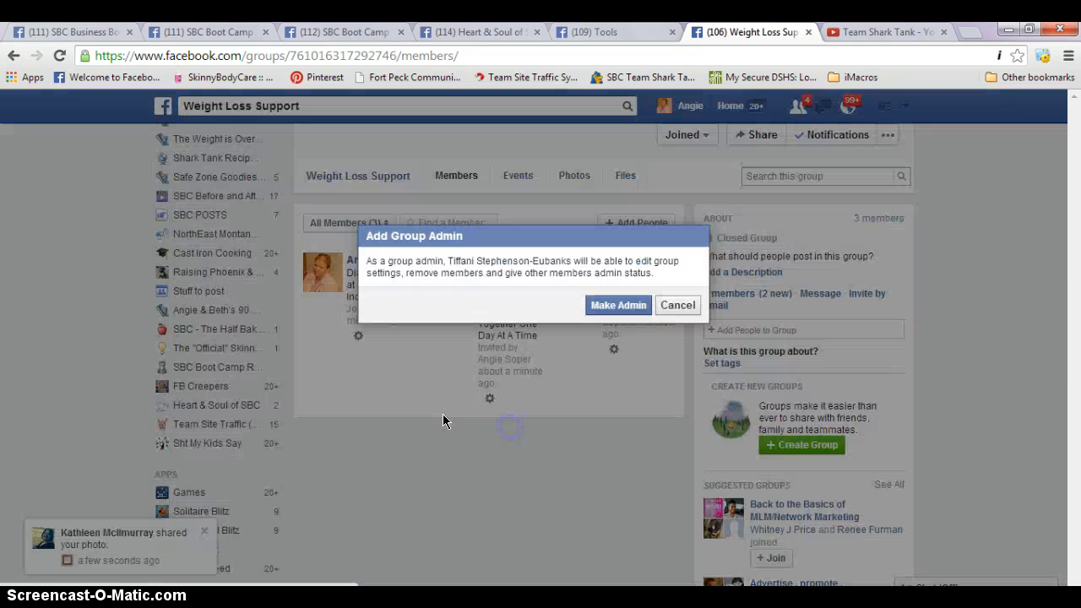
pyautogui.click(619, 305)
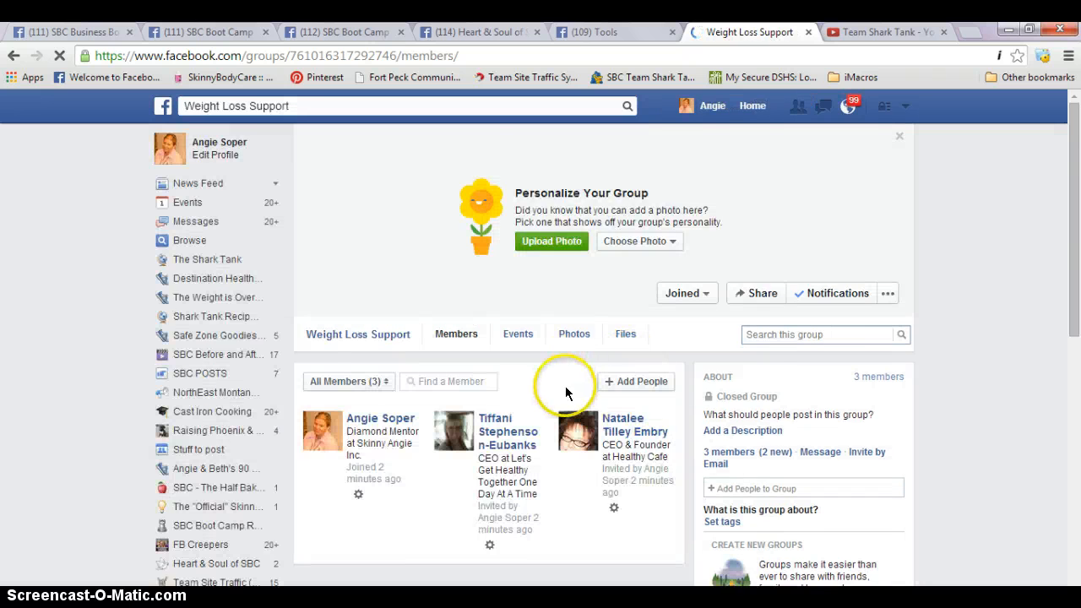
# Remove the third listed member from the group, blocking them permanently.
pyautogui.scroll(-2, 565, 386)
pyautogui.click(615, 351)
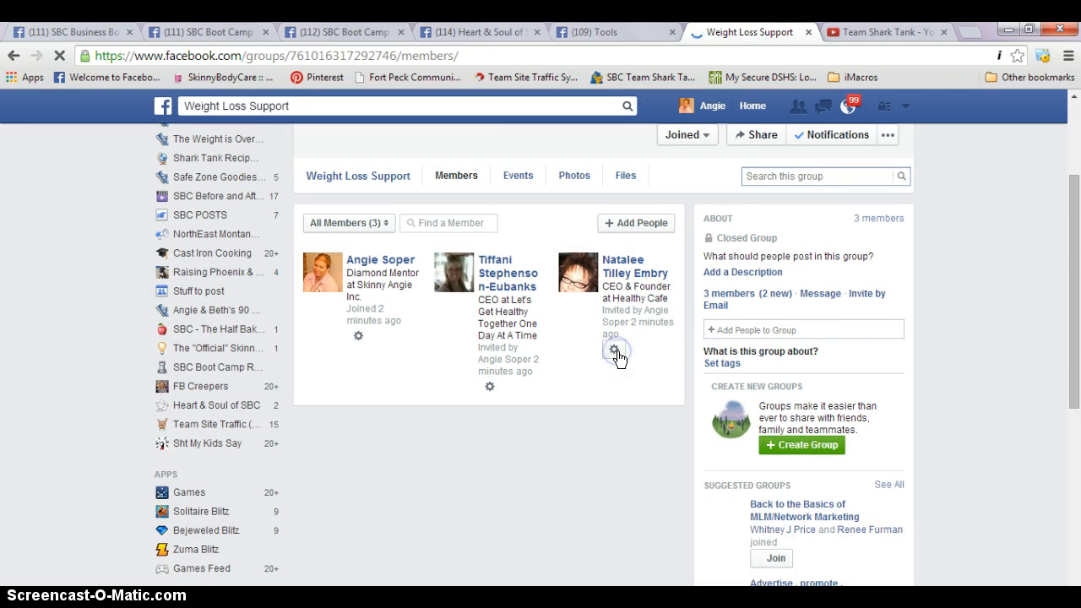
pyautogui.click(620, 400)
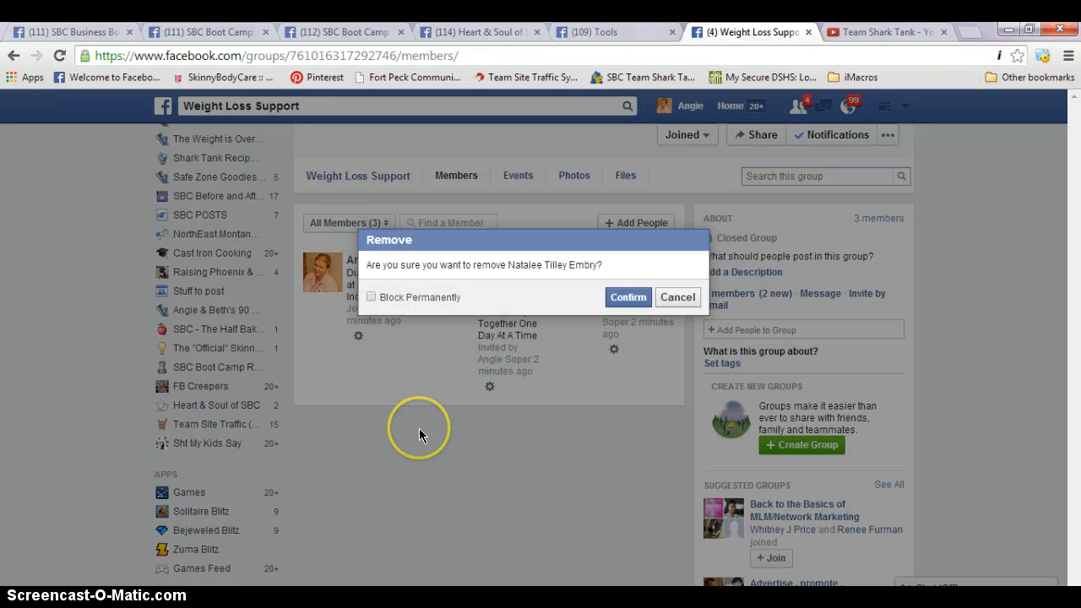
pyautogui.click(371, 297)
pyautogui.click(627, 301)
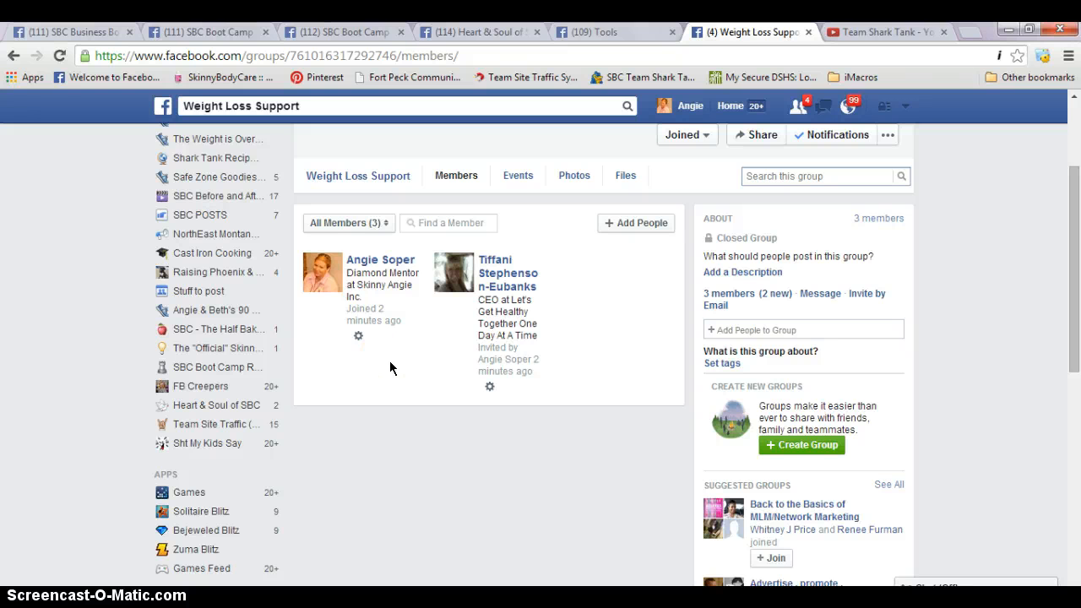
# View the group's blocked members list, then return to the group's main page.
pyautogui.click(342, 220)
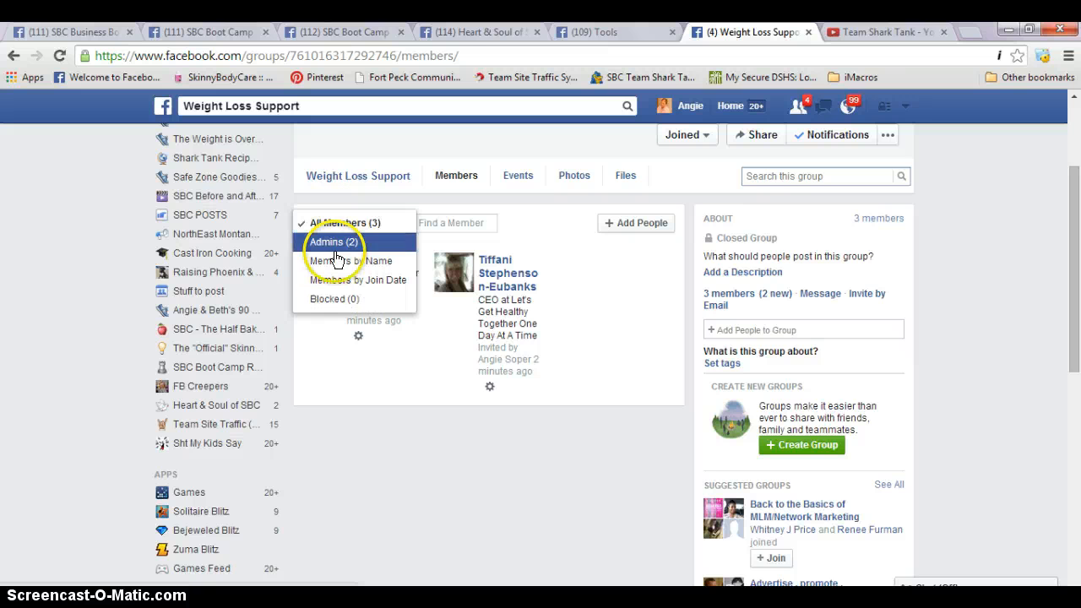
pyautogui.click(337, 299)
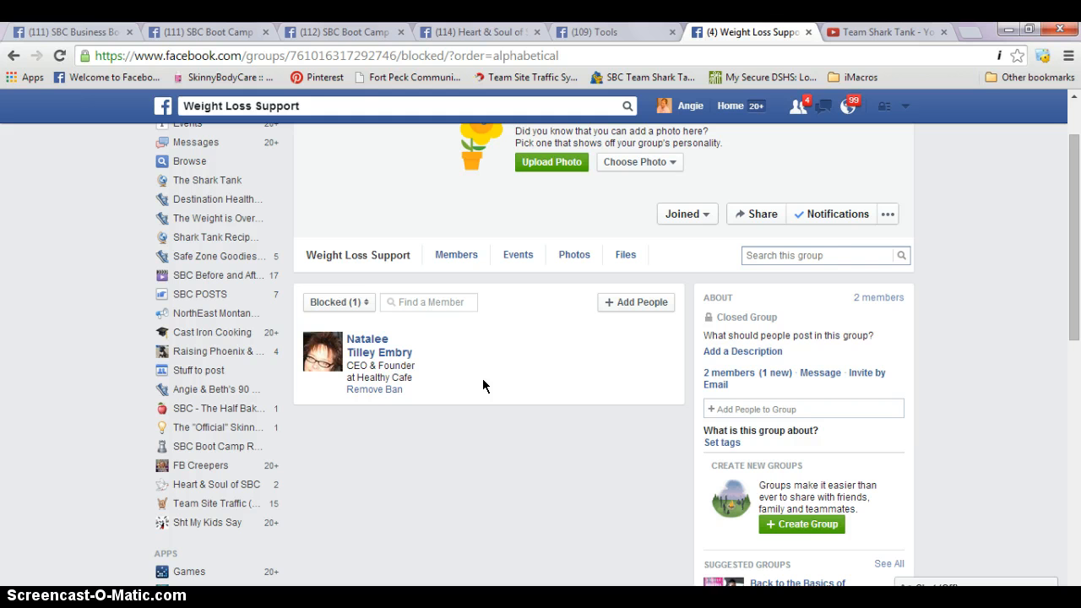
pyautogui.click(364, 255)
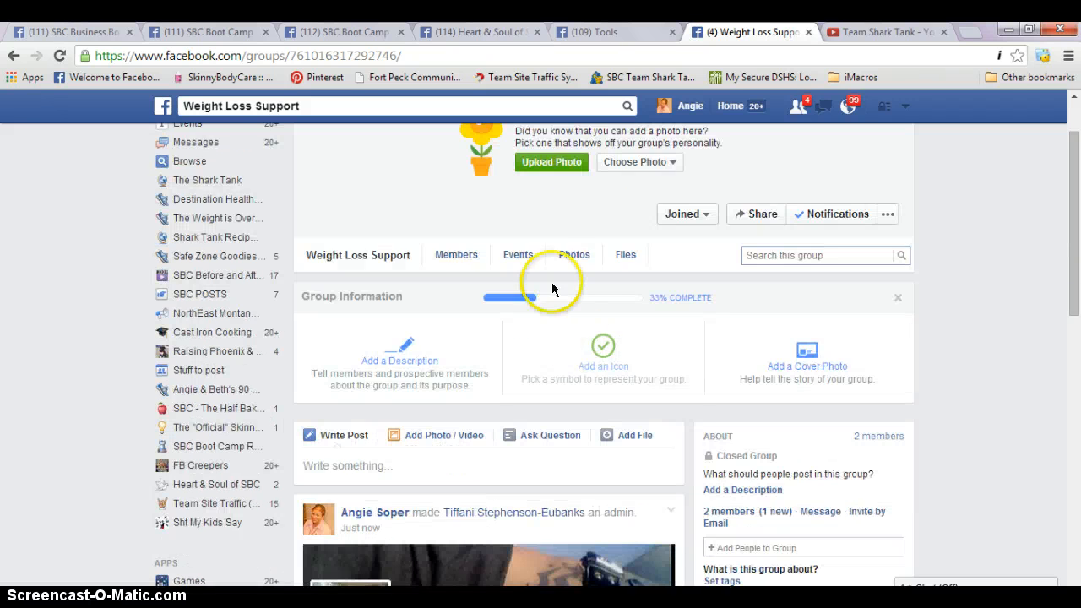
pyautogui.scroll(-2, 561, 330)
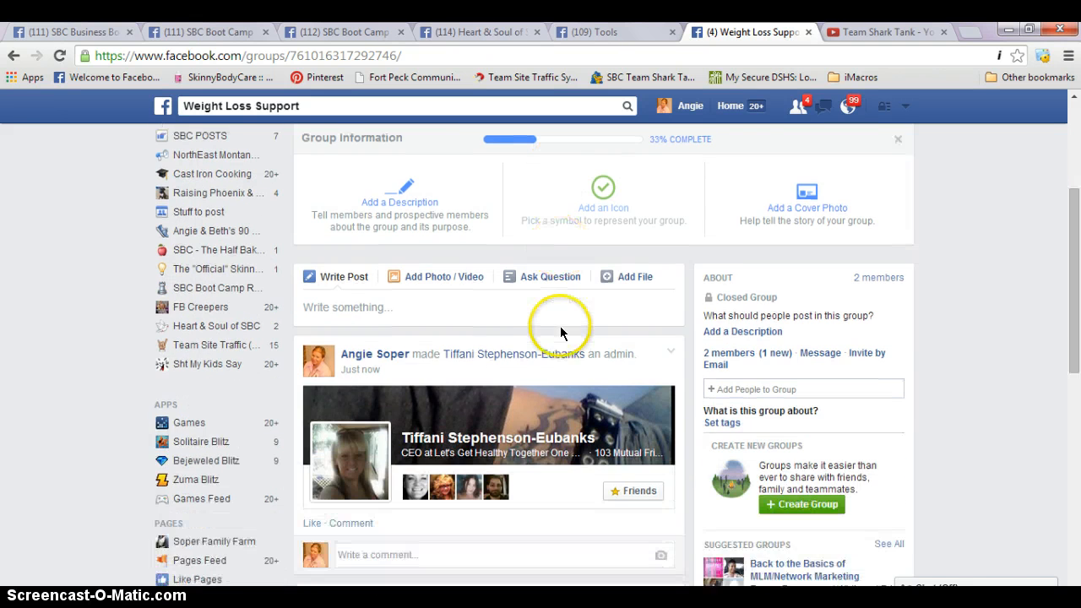
pyautogui.scroll(2, 553, 309)
# Open the group's Photos section, create an album and upload the cheesecake photo from Downloads.
pyautogui.click(571, 256)
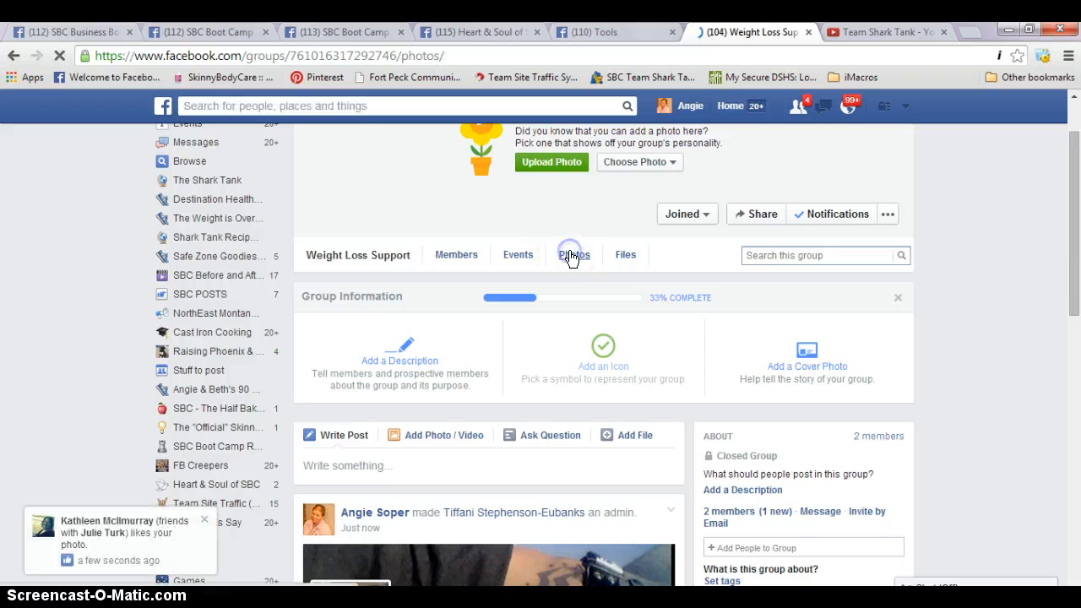
pyautogui.scroll(-1, 329, 308)
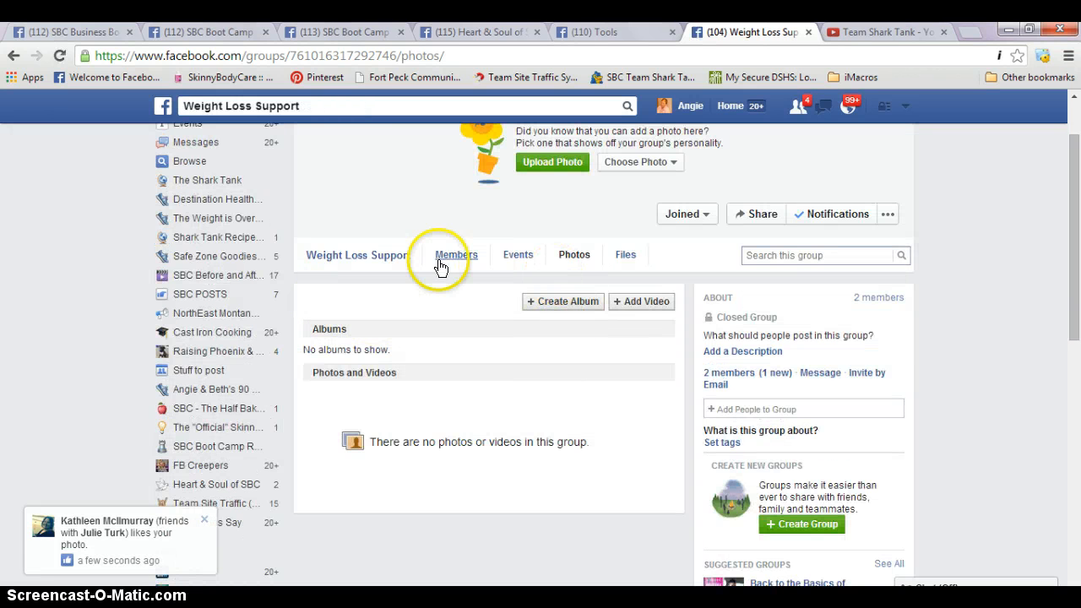
pyautogui.click(555, 306)
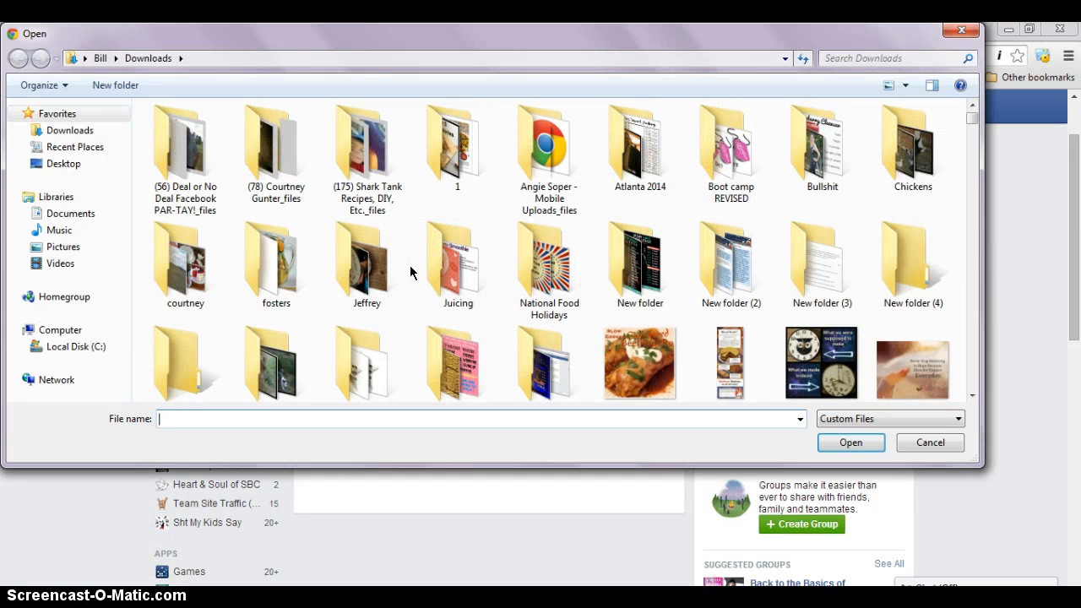
pyautogui.click(414, 268)
pyautogui.scroll(-3, 417, 270)
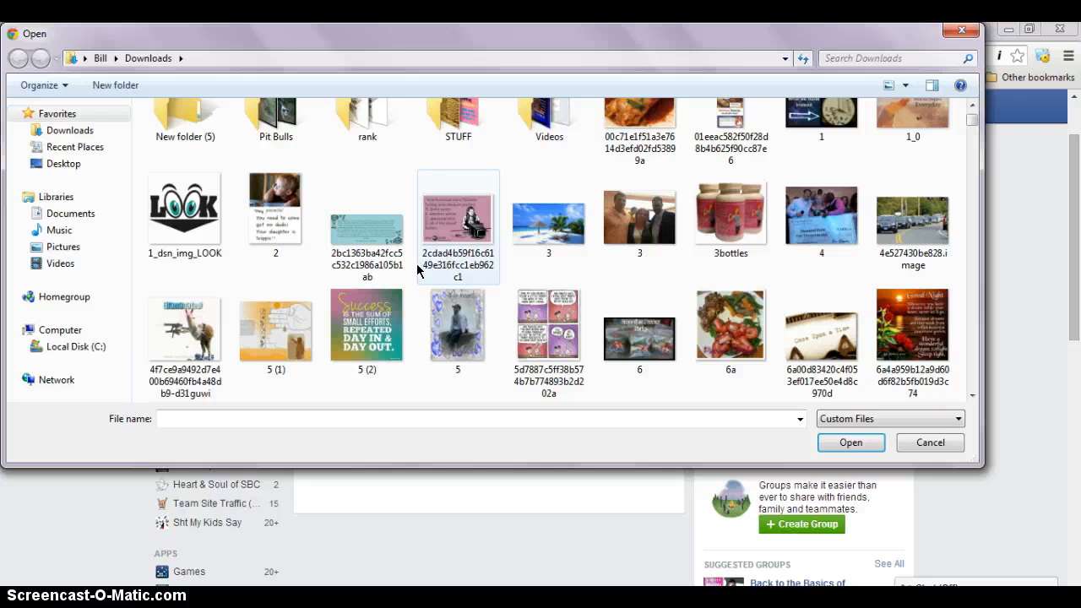
pyautogui.scroll(-5, 417, 271)
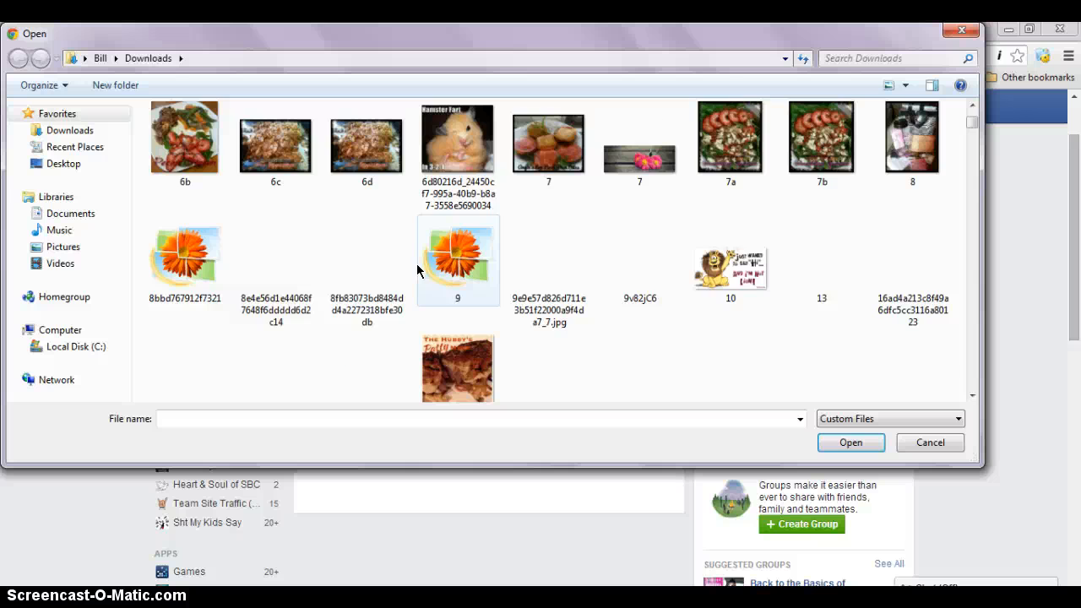
pyautogui.scroll(-10, 572, 289)
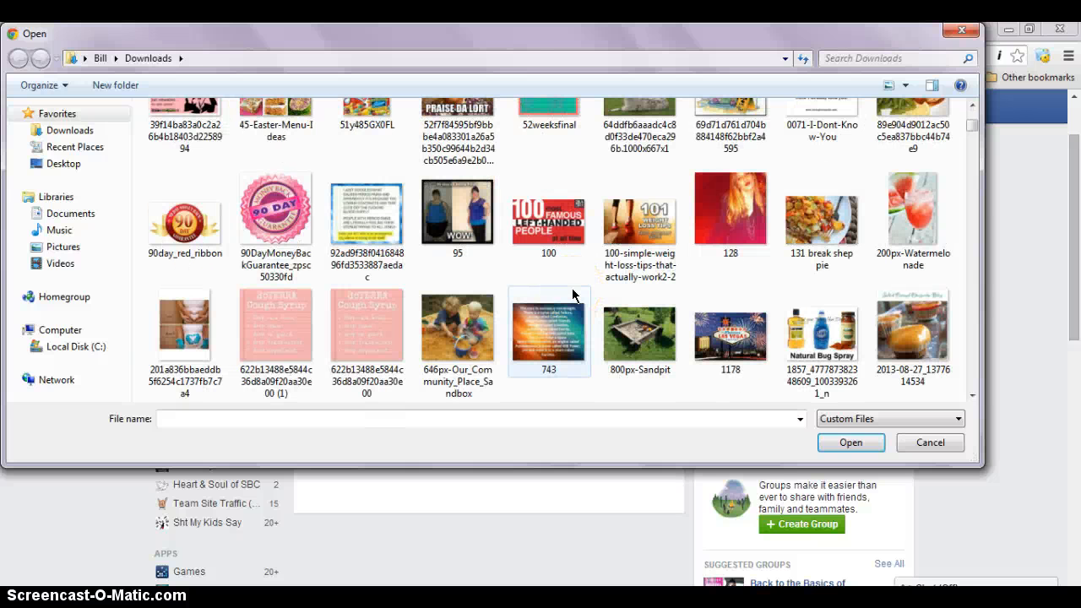
pyautogui.scroll(1, 572, 293)
pyautogui.scroll(-3, 572, 293)
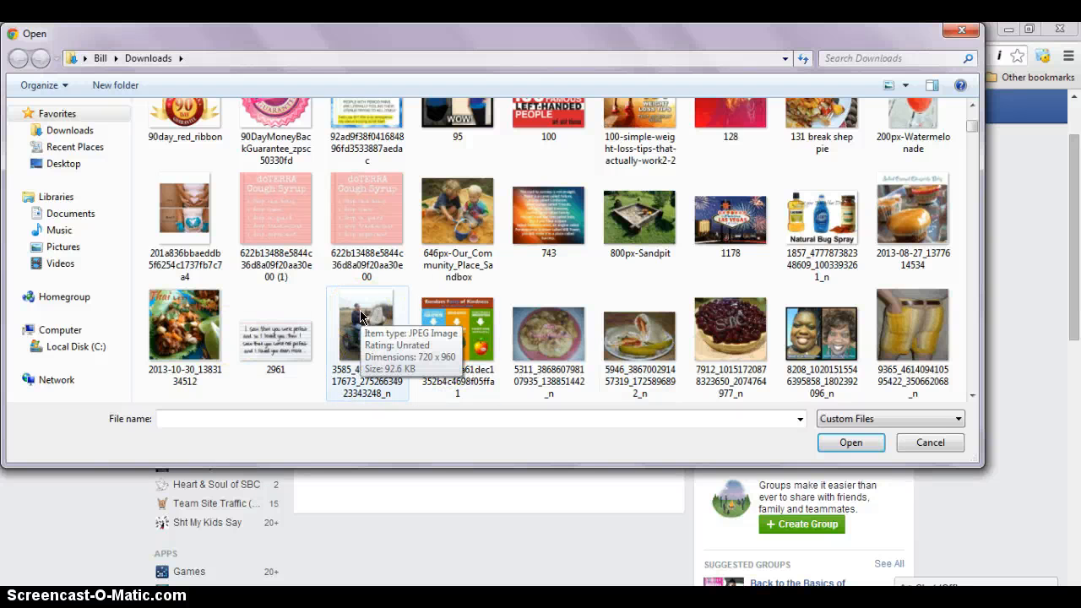
pyautogui.doubleClick(744, 338)
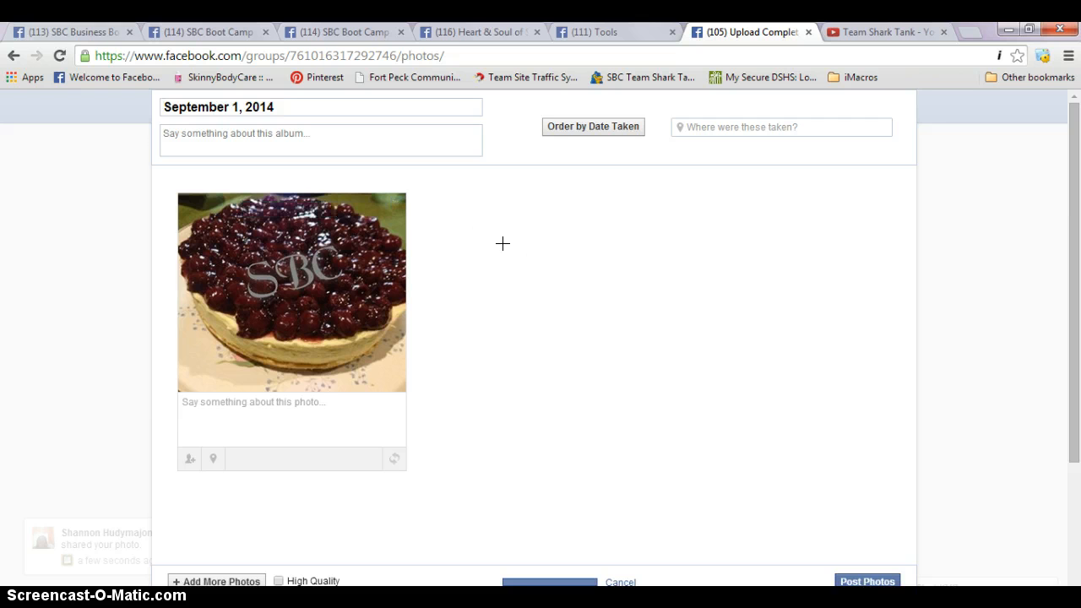
# Rename the album Healthy Desserts.
pyautogui.click(369, 183)
pyautogui.moveTo(368, 183); pyautogui.dragTo(44, 99)
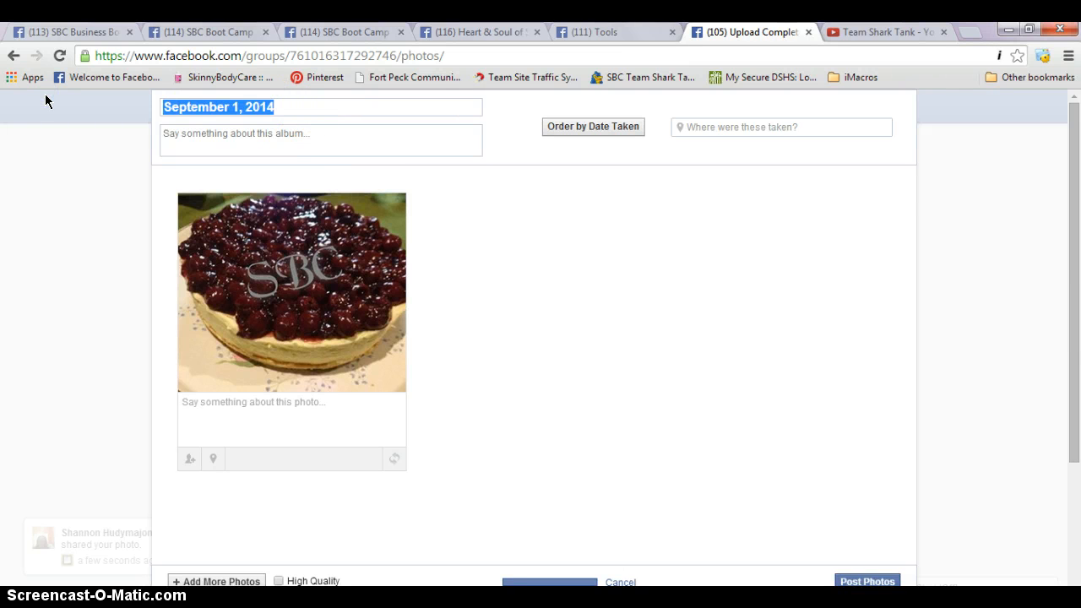
pyautogui.click(45, 99)
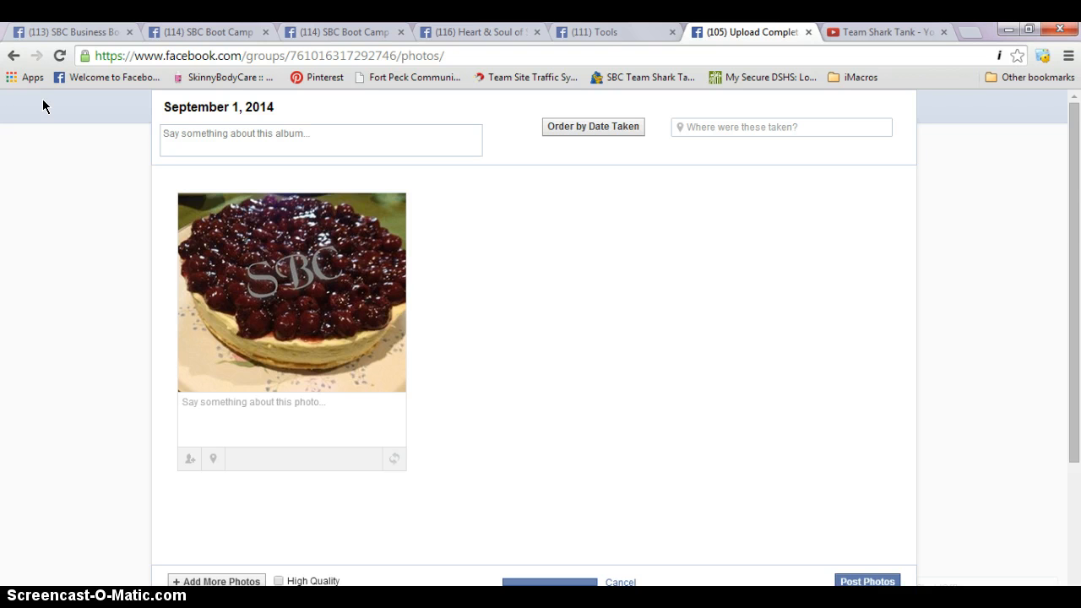
pyautogui.scroll(-2, 44, 105)
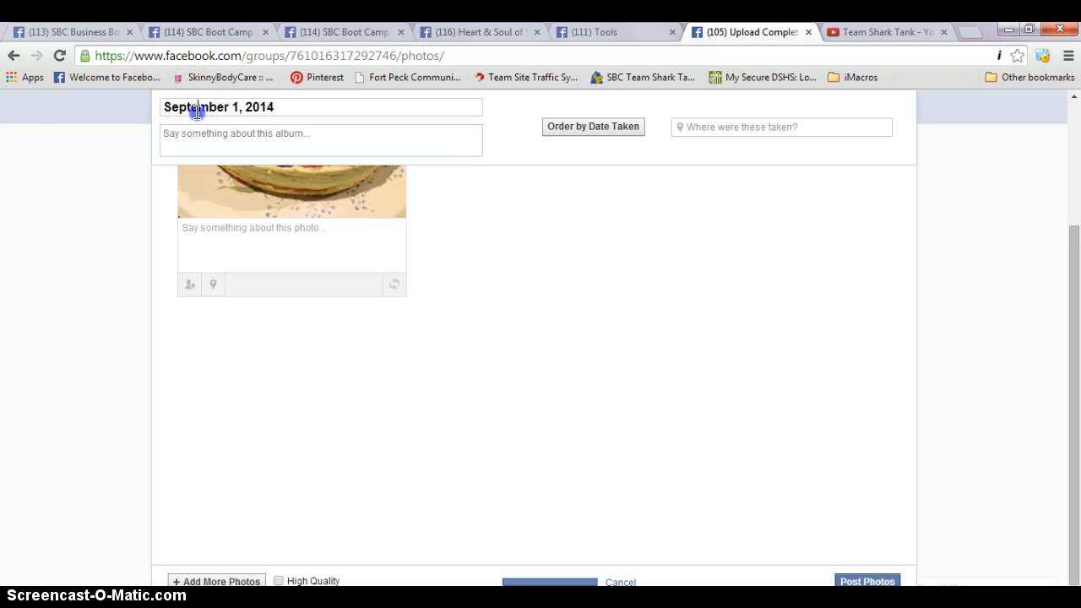
pyautogui.click(267, 107)
pyautogui.moveTo(281, 107); pyautogui.dragTo(144, 87)
pyautogui.press('BackSpace')
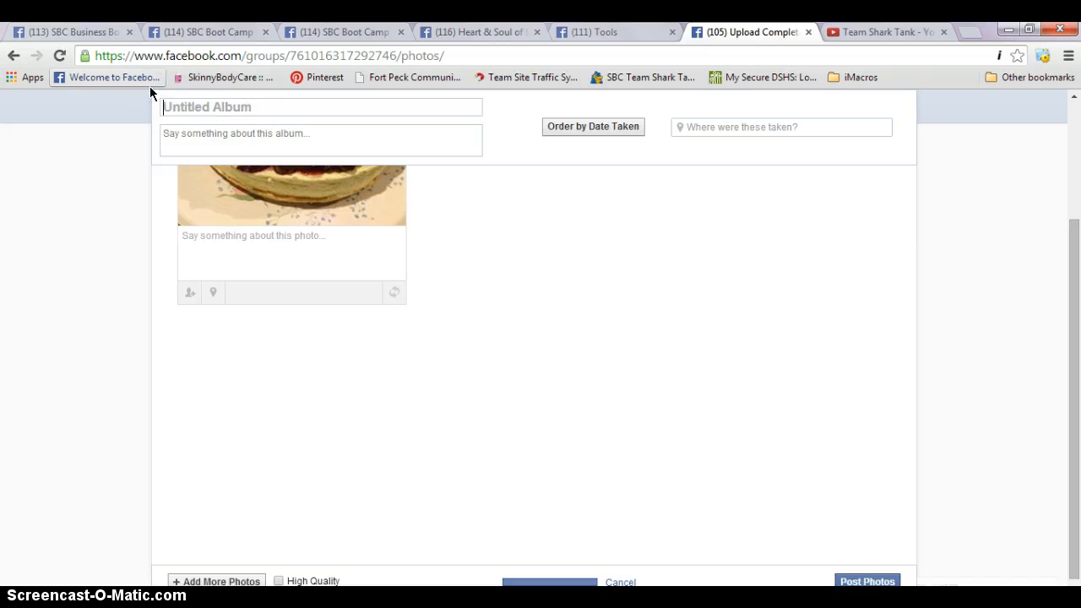
pyautogui.write('Heaqlthy')
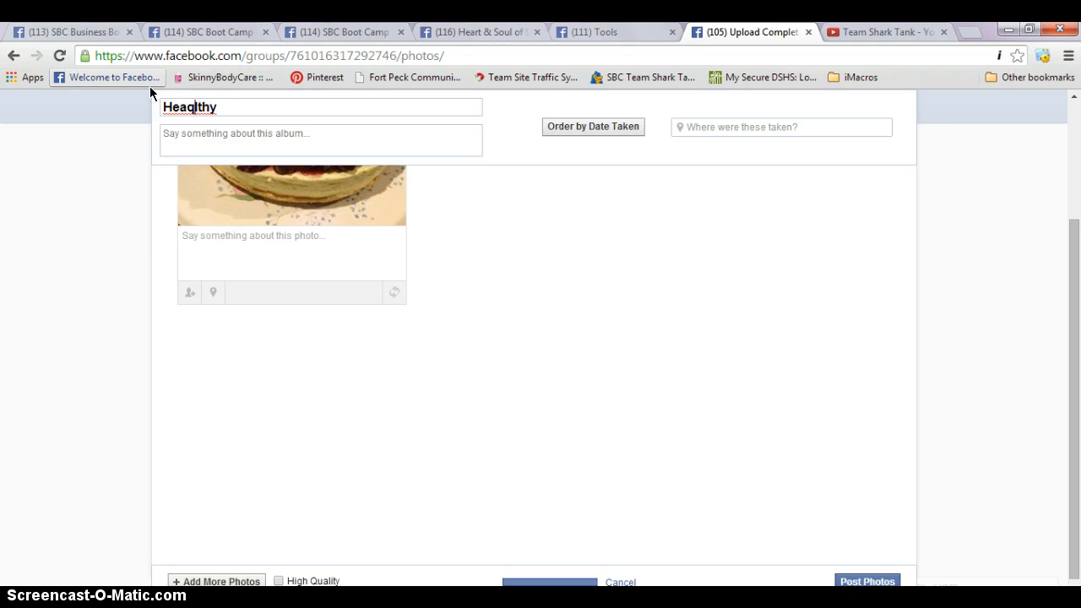
pyautogui.press('BackSpace')
pyautogui.write('bDesserts')
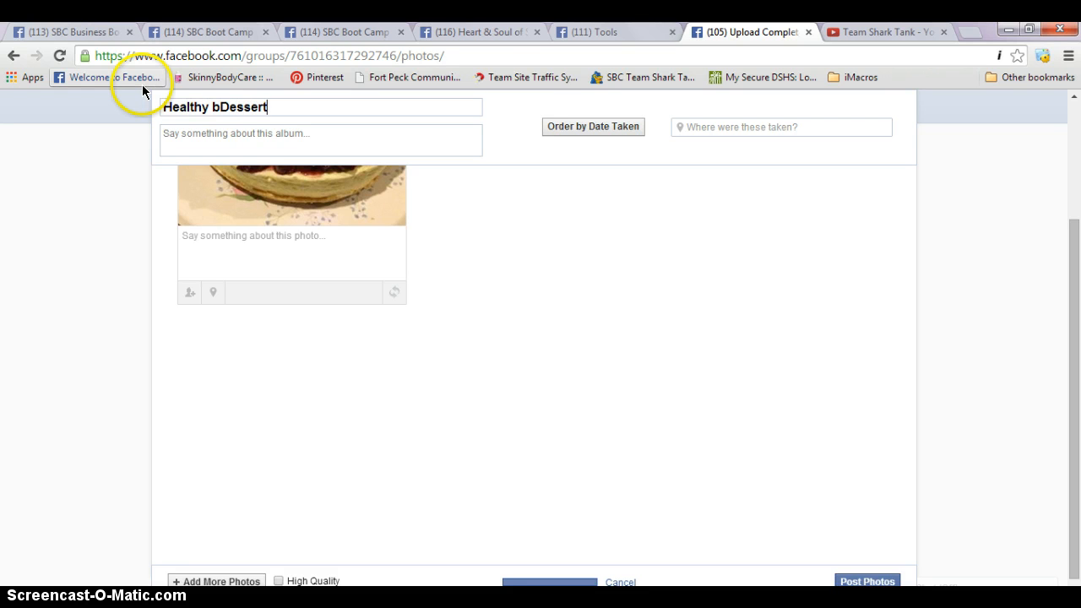
pyautogui.press('Left')
pyautogui.press('Left')
pyautogui.press('Left')
pyautogui.press('Left')
pyautogui.press('Left')
pyautogui.press('Left')
pyautogui.press('Left')
pyautogui.press('Left')
pyautogui.press('Left')
pyautogui.press('BackSpace')
pyautogui.click(209, 137)
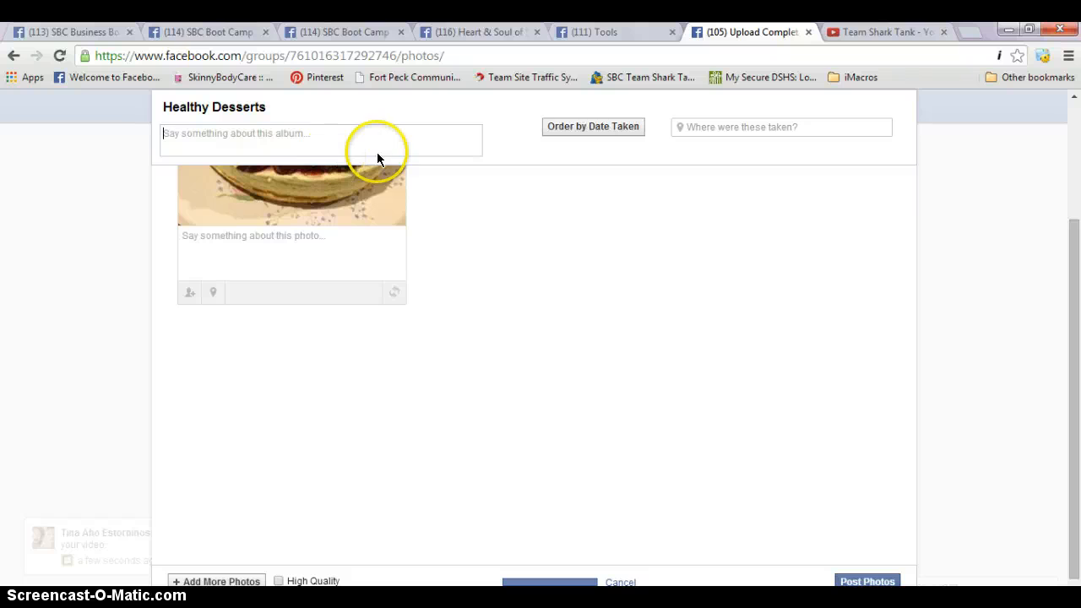
# Add the caption "recipe" to the uploaded photo.
pyautogui.scroll(2, 93, 311)
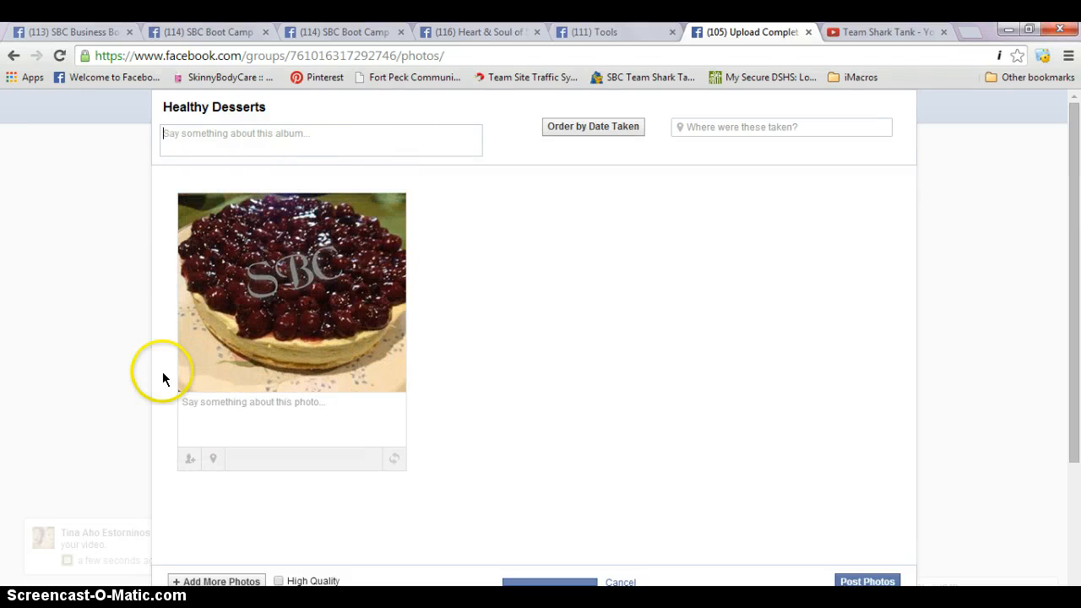
pyautogui.click(201, 413)
pyautogui.write('rec')
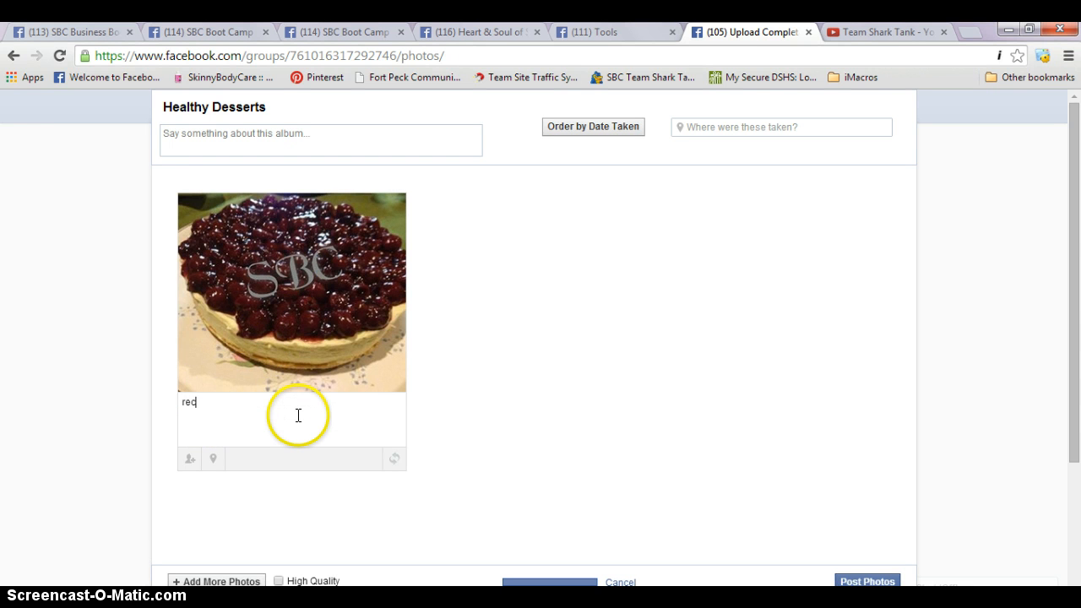
pyautogui.write('ipe')
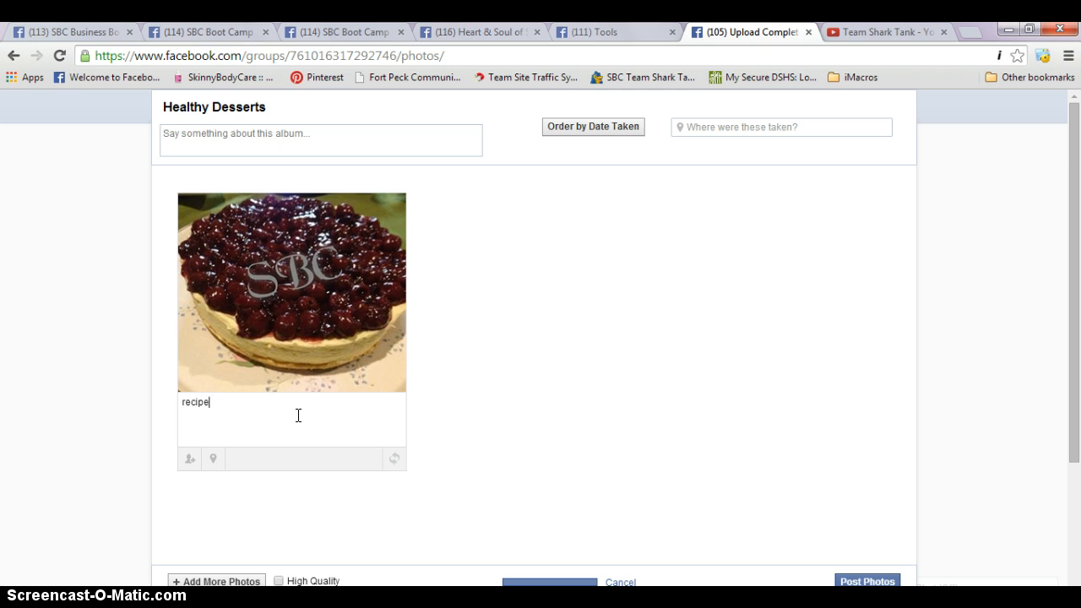
pyautogui.click(296, 413)
# Post the album's photos and return to the group's feed.
pyautogui.scroll(-1, 257, 416)
pyautogui.click(521, 347)
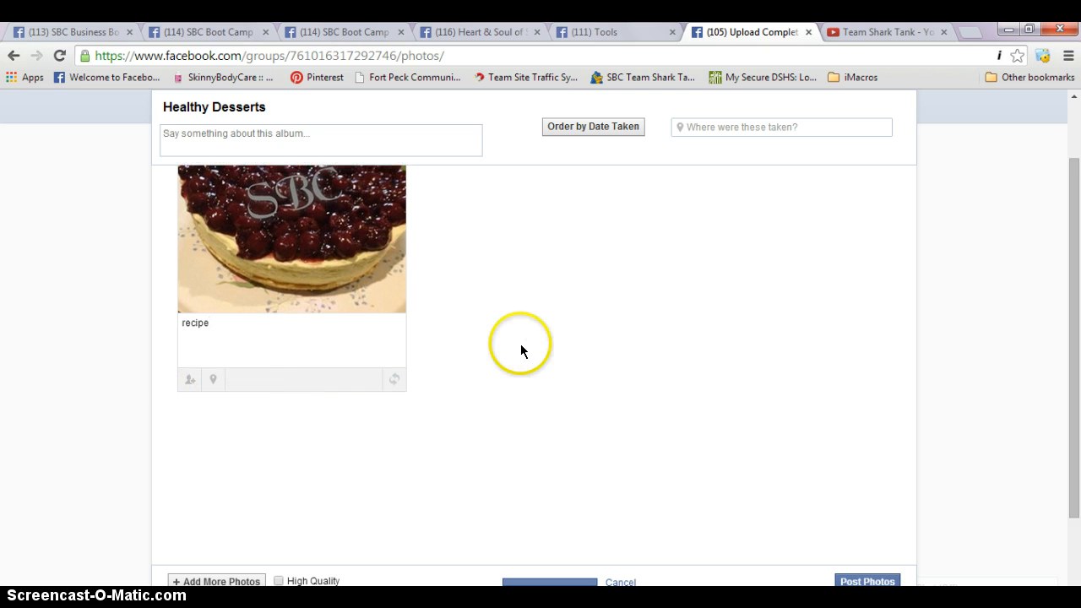
pyautogui.scroll(-1, 527, 340)
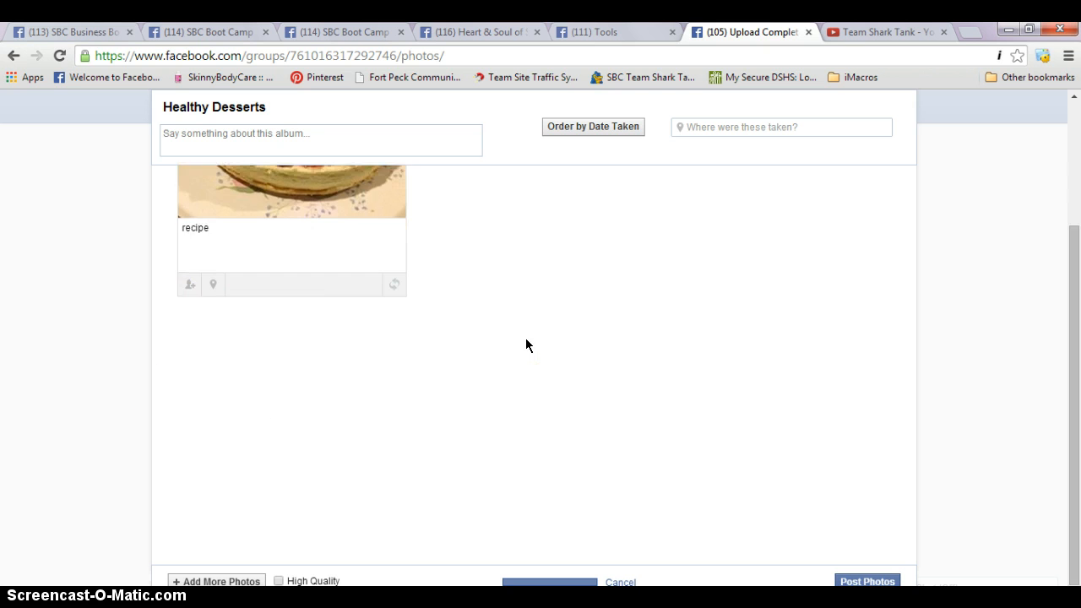
pyautogui.click(847, 583)
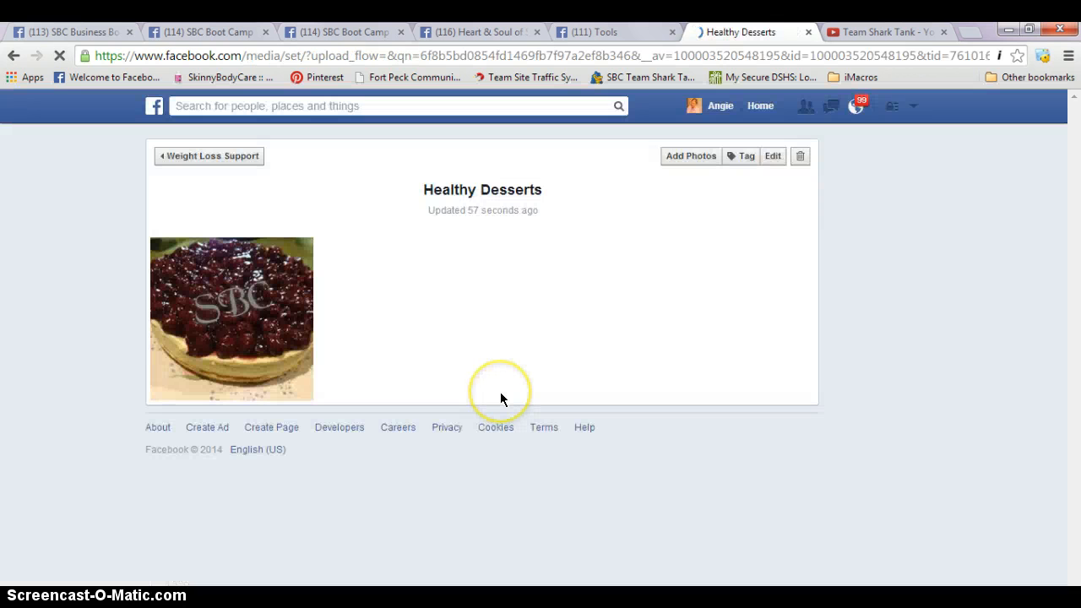
pyautogui.click(222, 155)
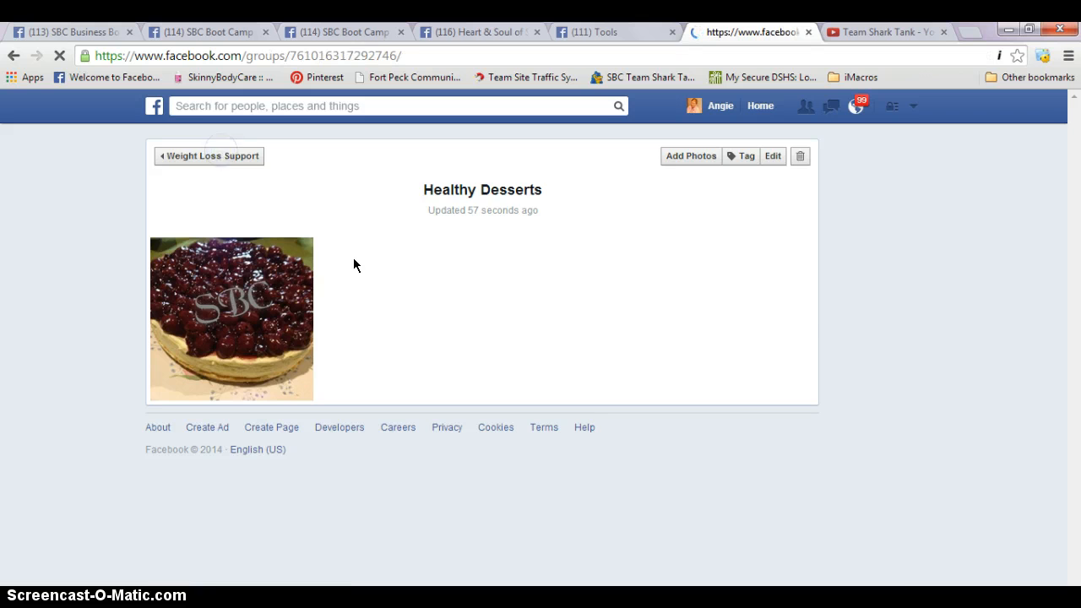
pyautogui.scroll(-5, 207, 304)
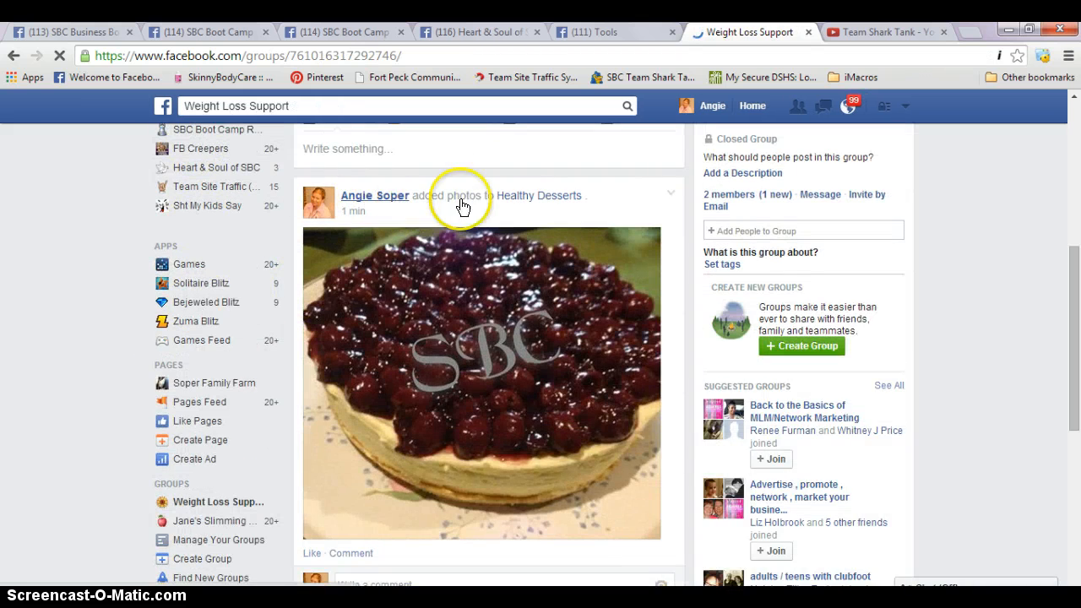
# Open the Healthy Desserts album from its feed post and go back to the group.
pyautogui.click(534, 196)
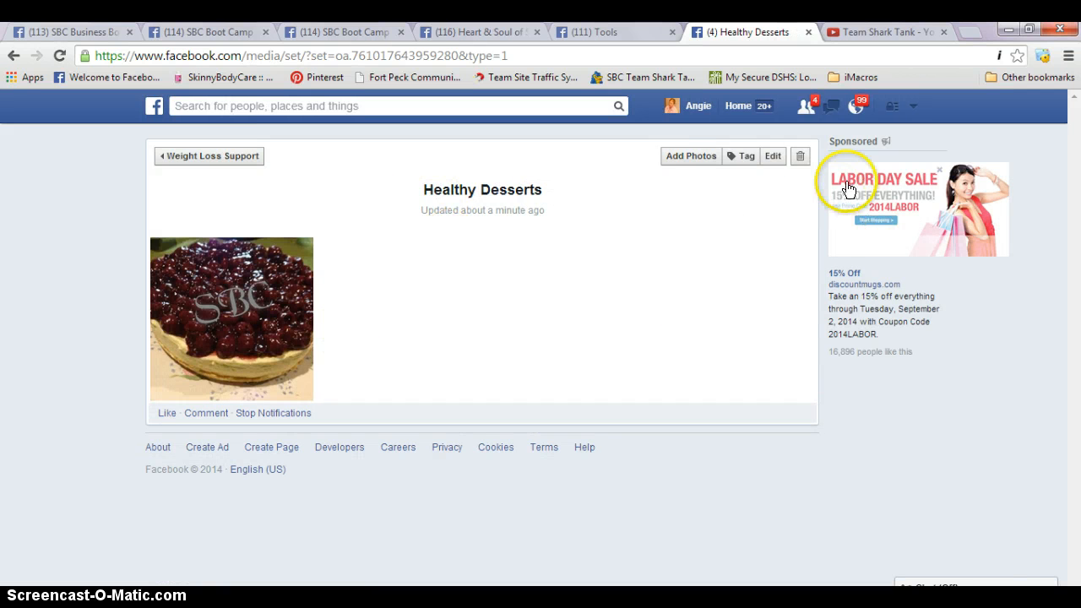
pyautogui.click(214, 155)
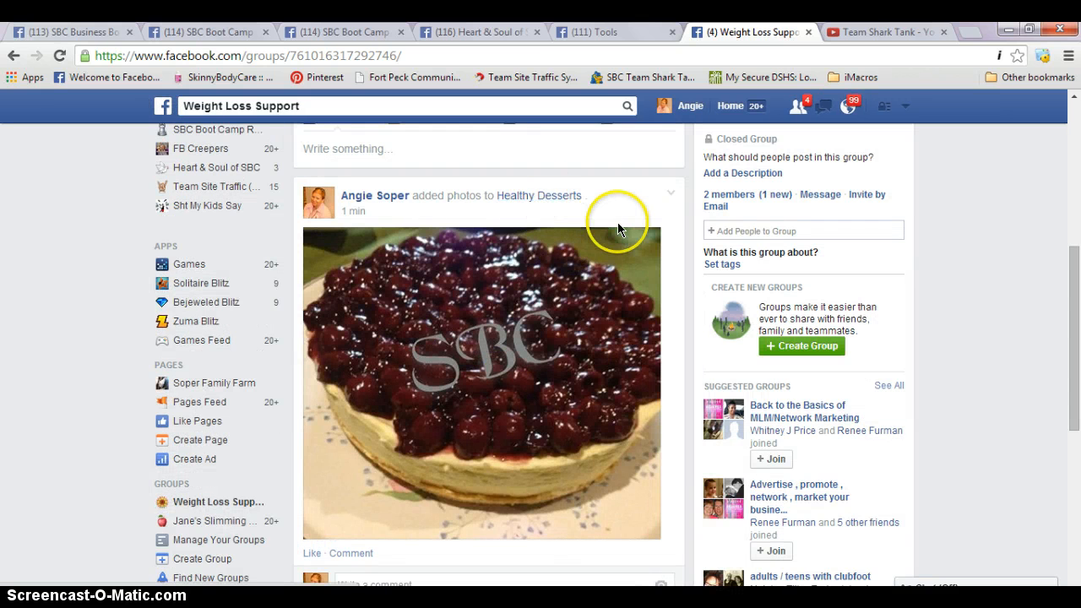
# Open the Healthy Desserts album from the group's Photos section and add the salted caramel cheesecake bites photo from Downloads.
pyautogui.scroll(2, 617, 222)
pyautogui.scroll(2, 517, 254)
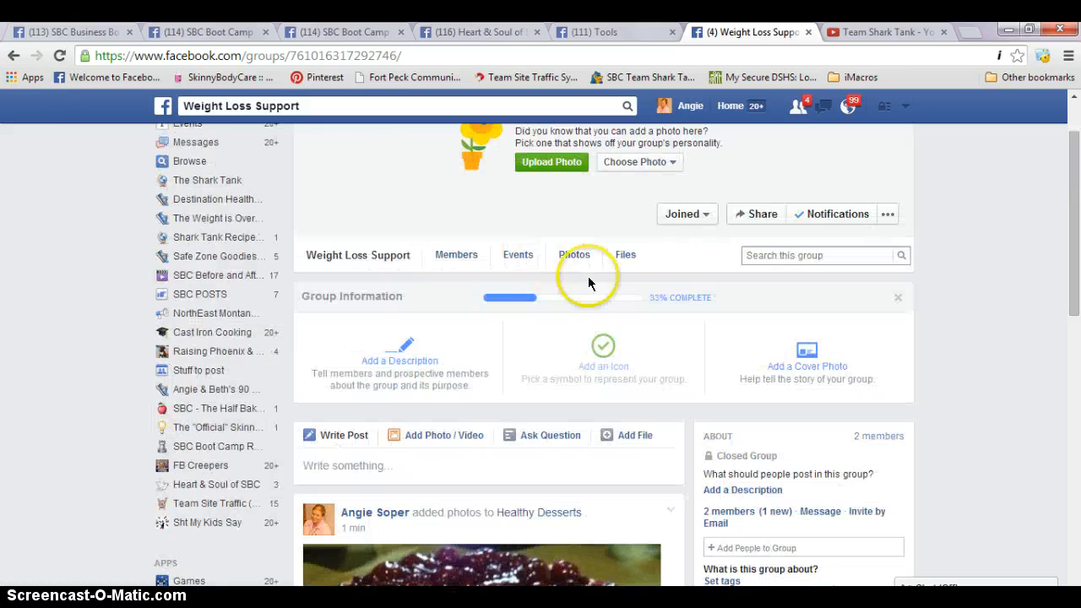
pyautogui.click(576, 258)
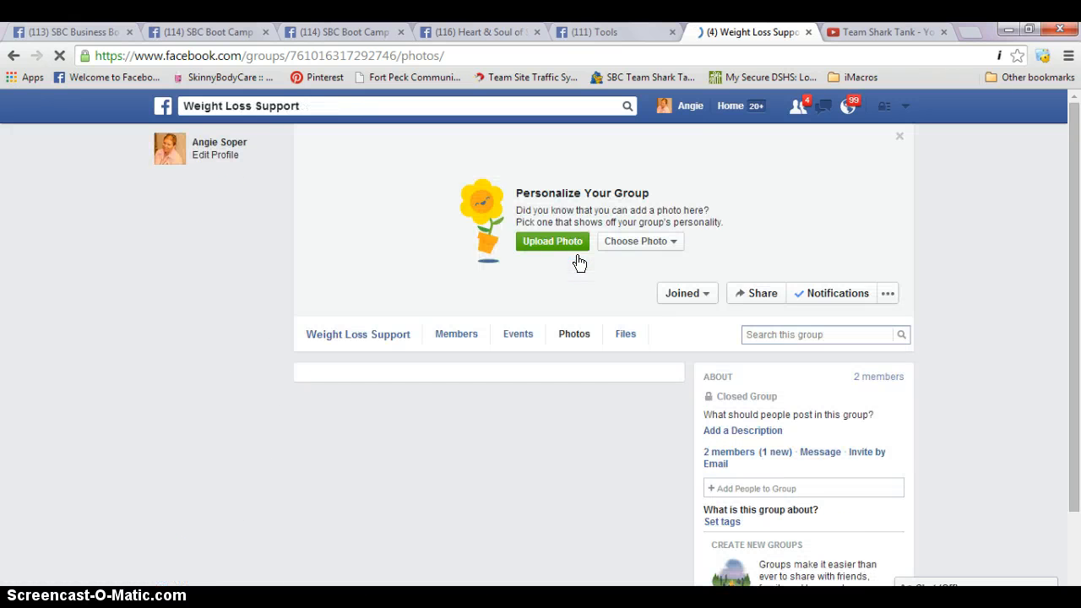
pyautogui.scroll(-2, 411, 282)
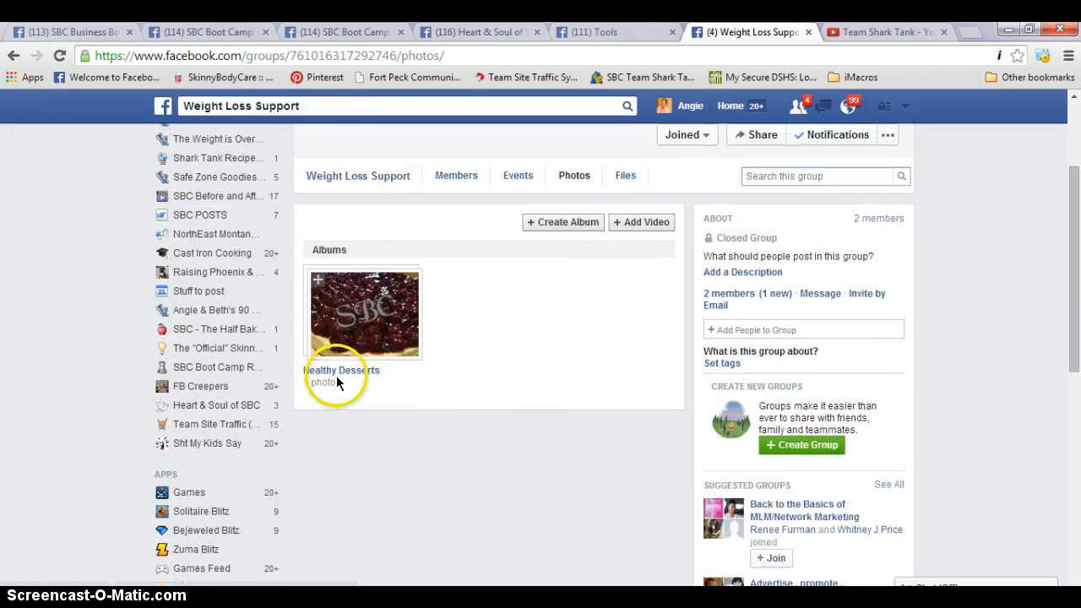
pyautogui.click(341, 371)
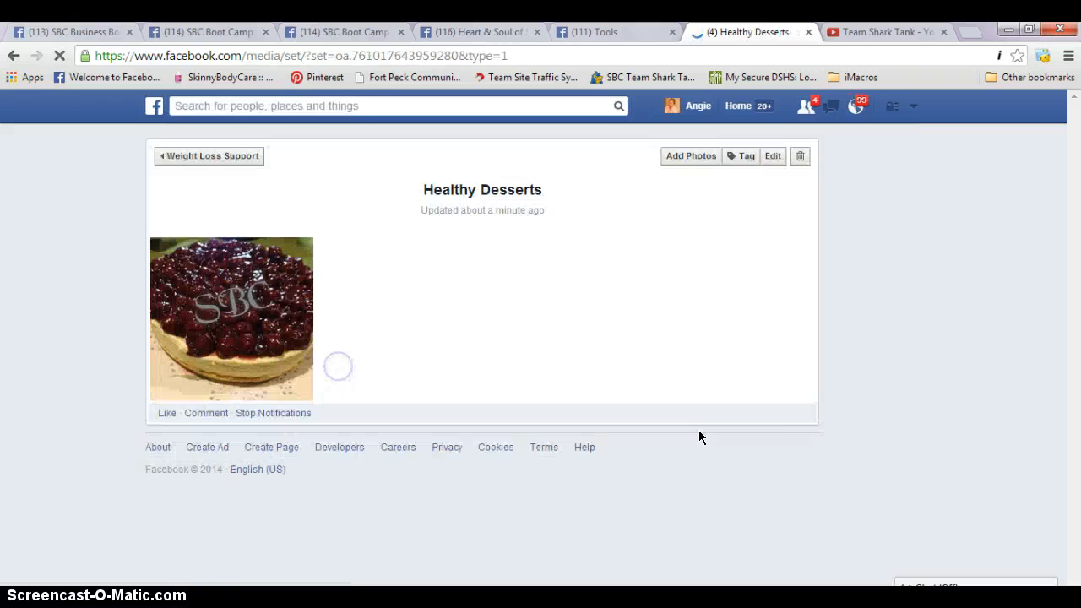
pyautogui.click(690, 159)
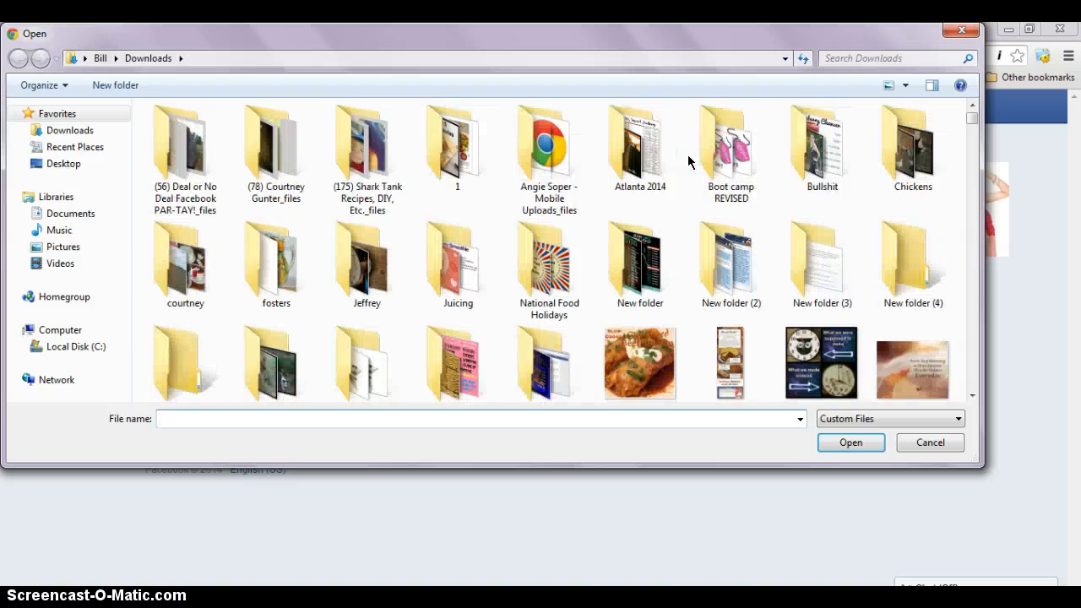
pyautogui.scroll(-15, 593, 214)
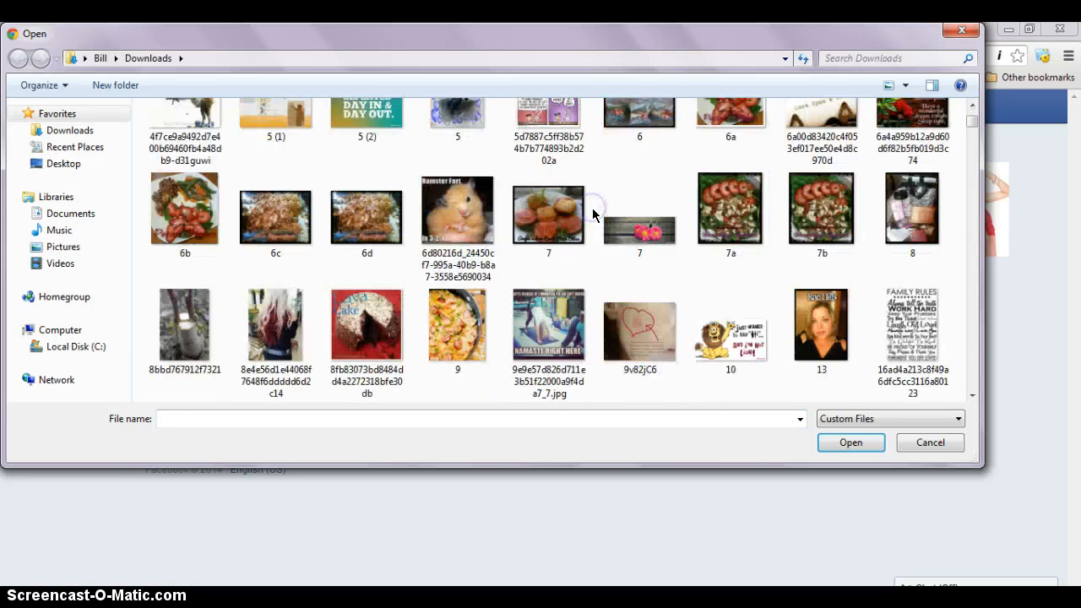
pyautogui.scroll(-3, 593, 214)
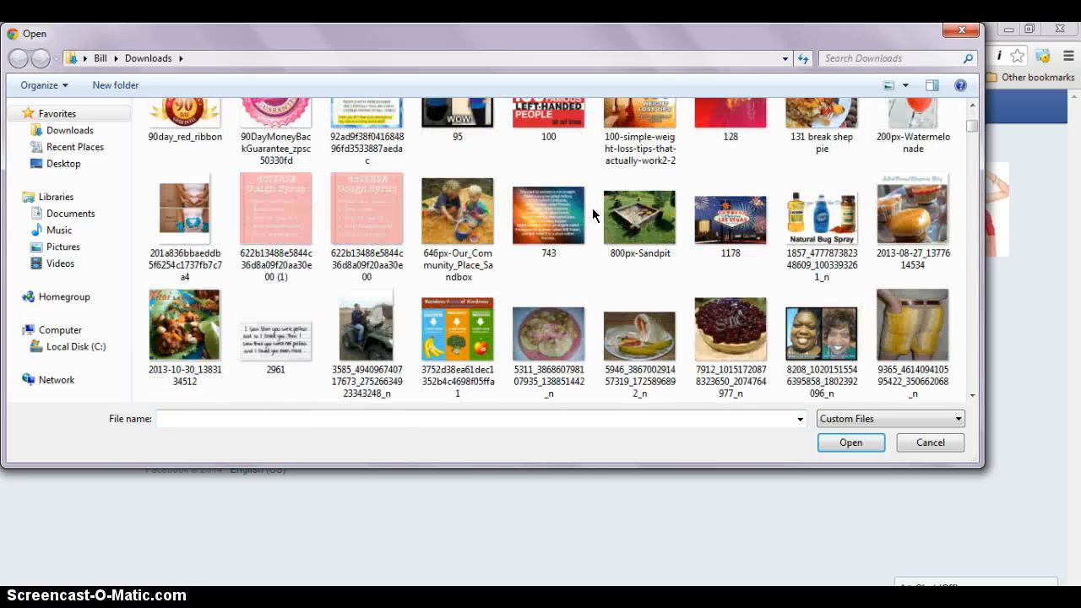
pyautogui.doubleClick(942, 253)
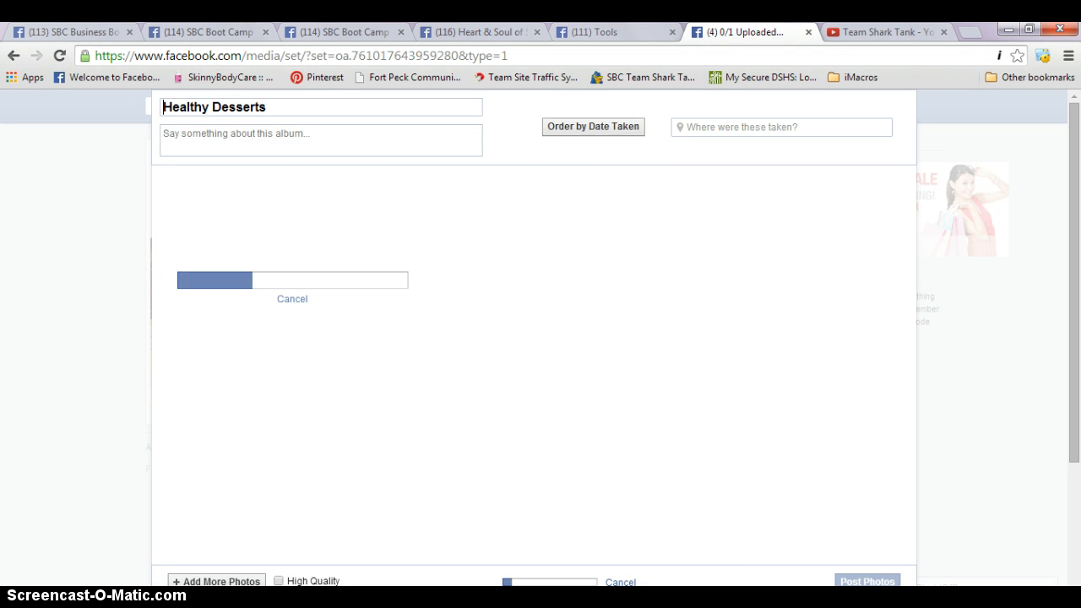
# Caption the new photo "recipe" and post it to the album.
pyautogui.scroll(-1, 252, 407)
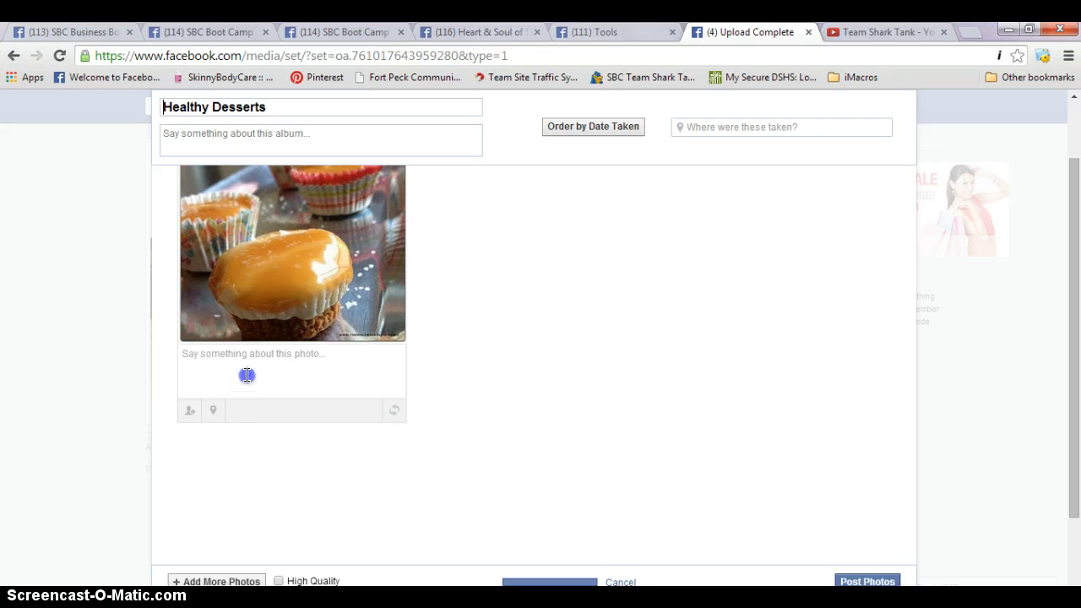
pyautogui.click(247, 375)
pyautogui.write('recipe')
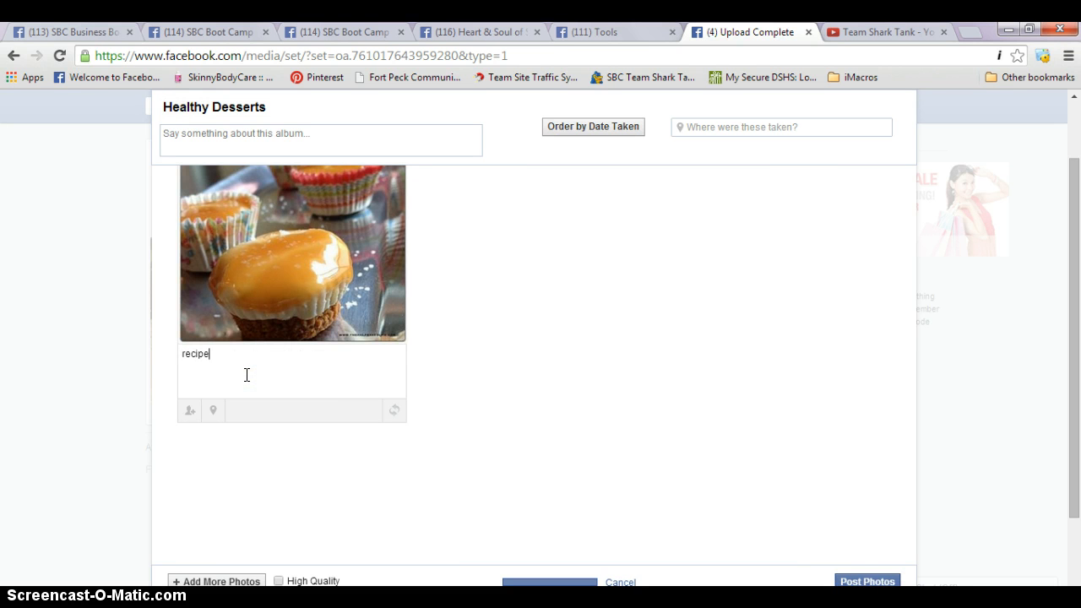
pyautogui.scroll(-1, 700, 430)
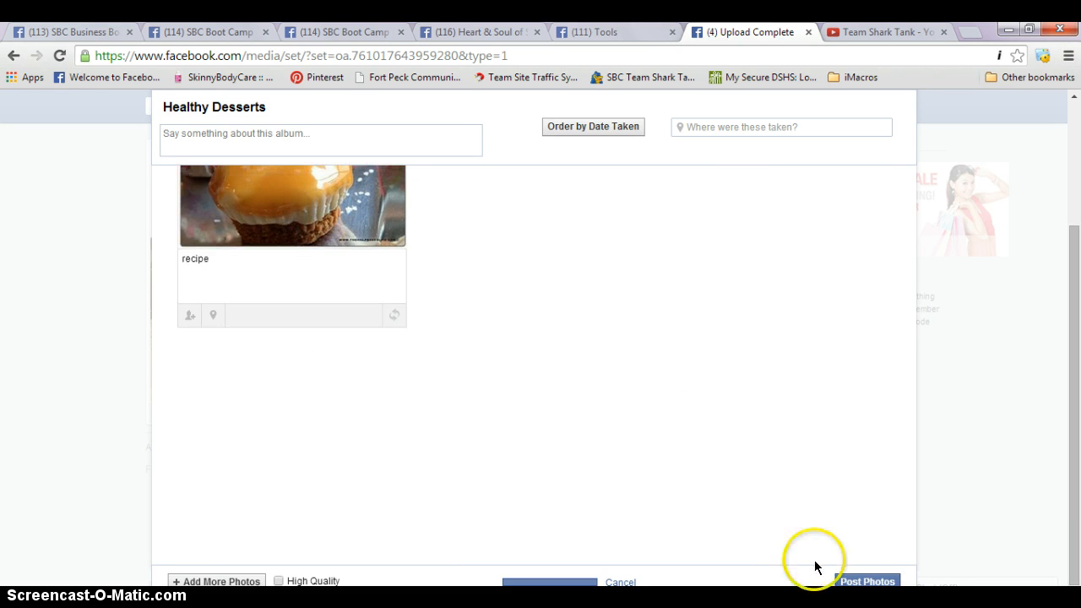
pyautogui.click(863, 582)
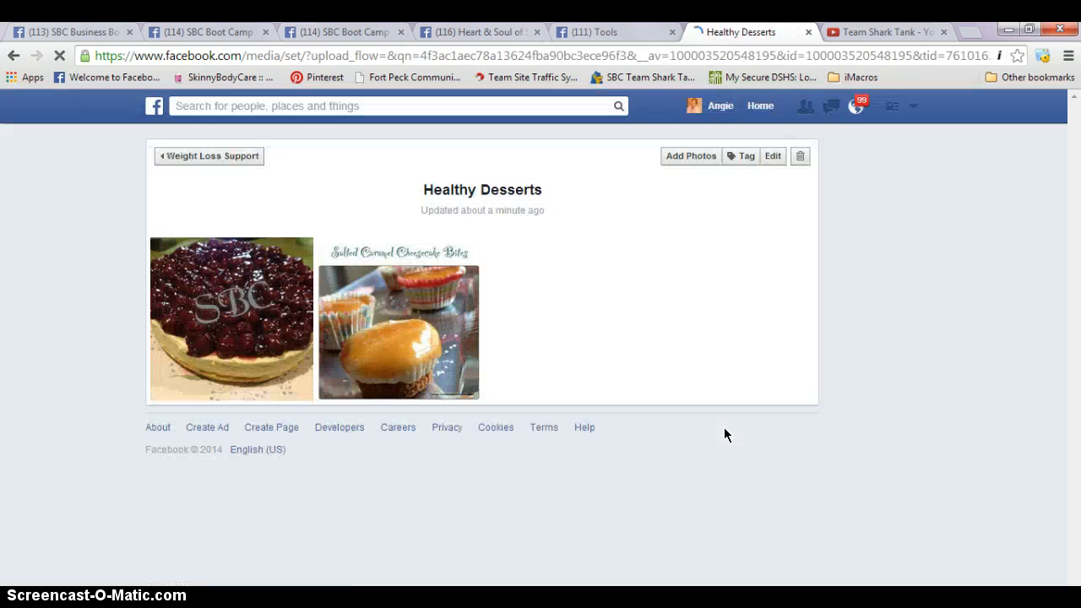
# Return to the group and review the album post in the feed.
pyautogui.click(224, 156)
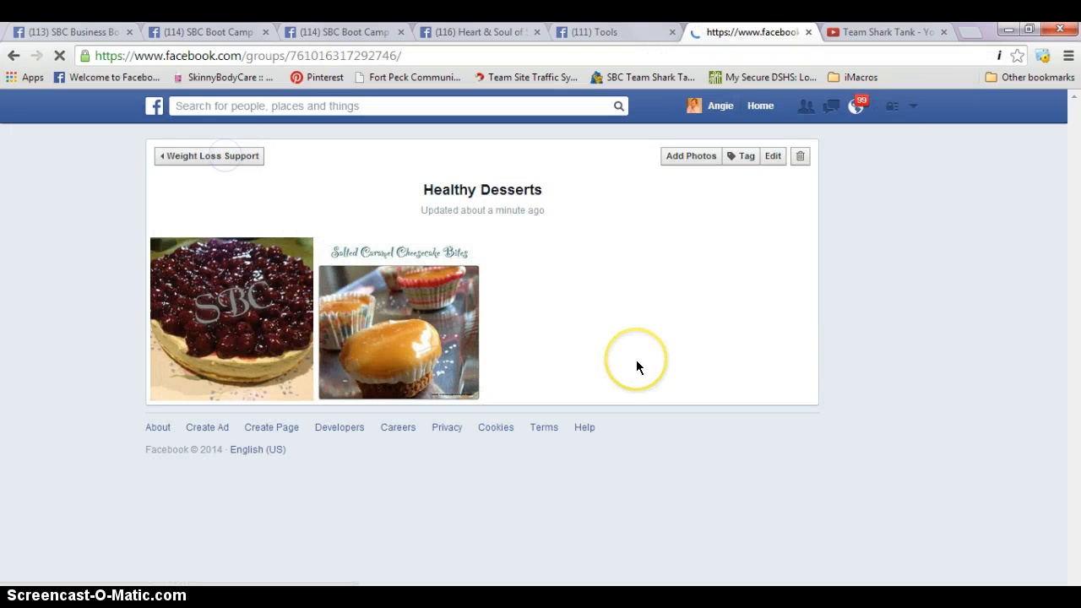
pyautogui.scroll(-3, 534, 388)
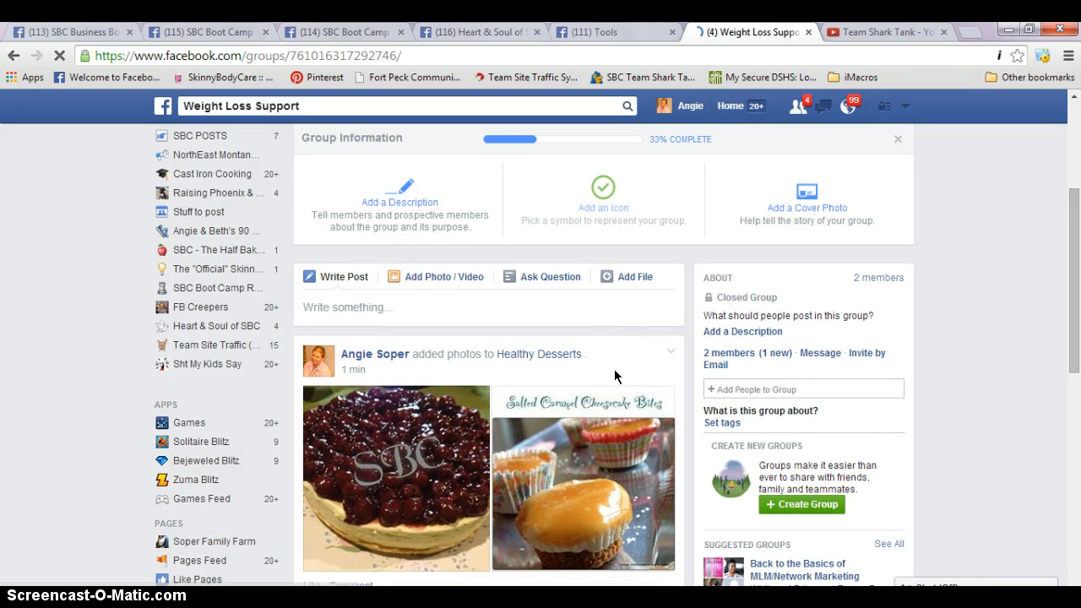
pyautogui.click(516, 378)
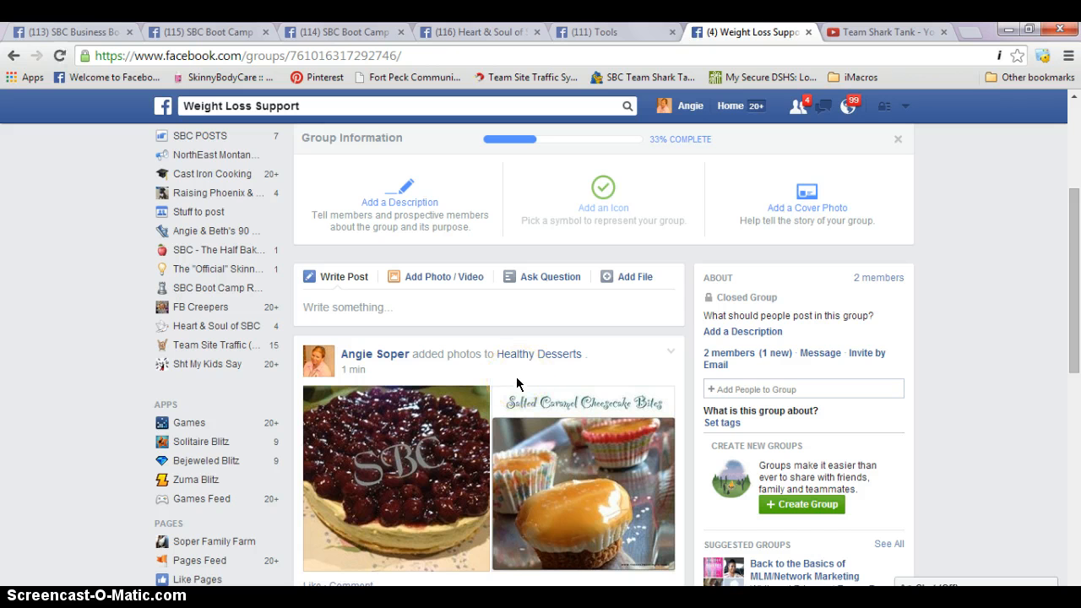
pyautogui.scroll(-2, 518, 384)
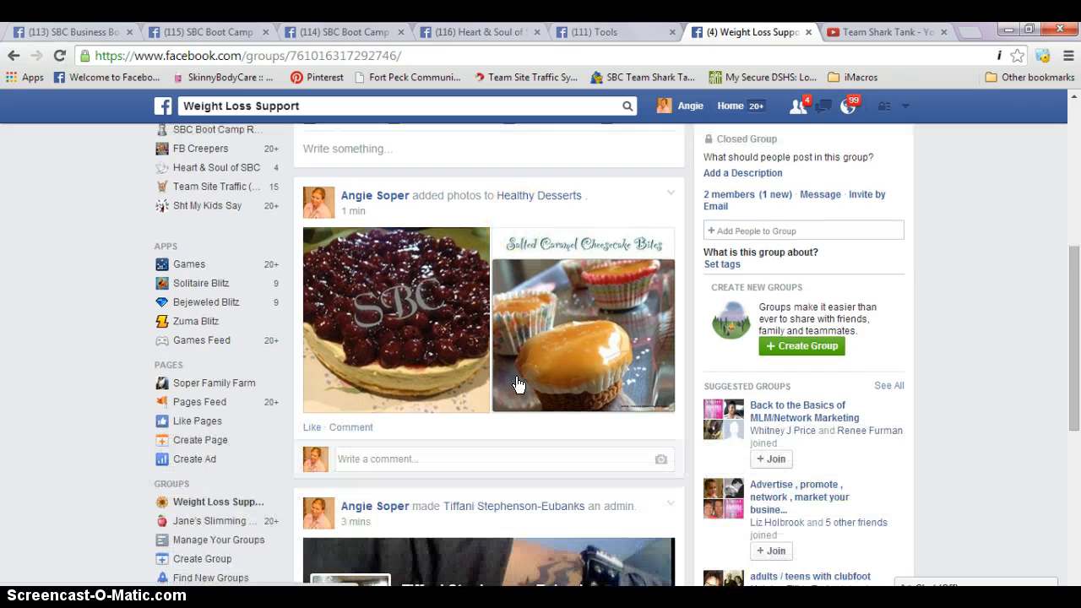
pyautogui.scroll(2, 518, 383)
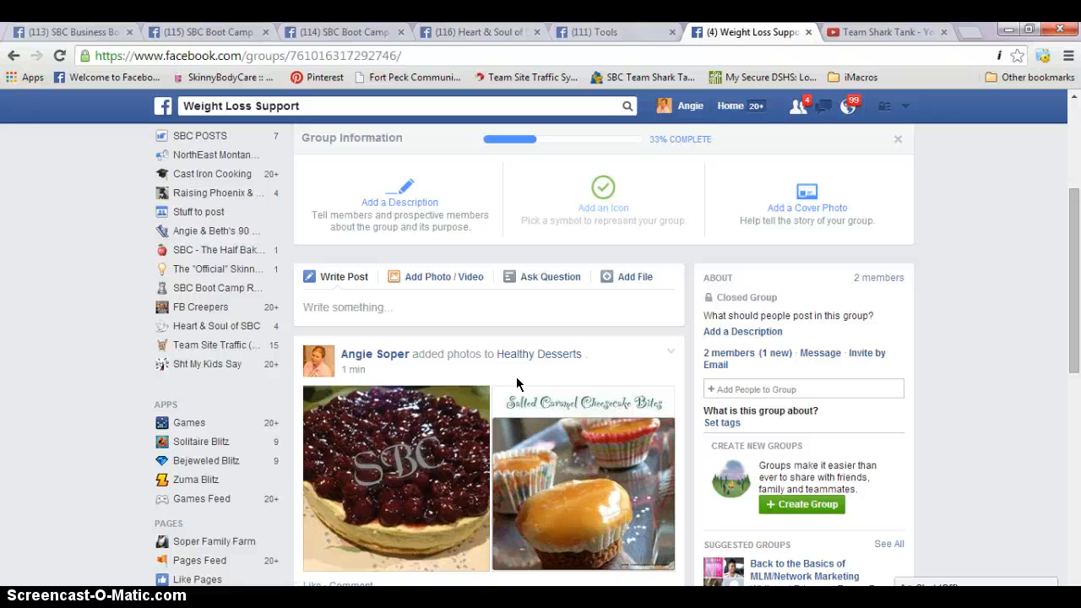
# Start a new group post for sharing a file.
pyautogui.click(476, 352)
pyautogui.click(632, 284)
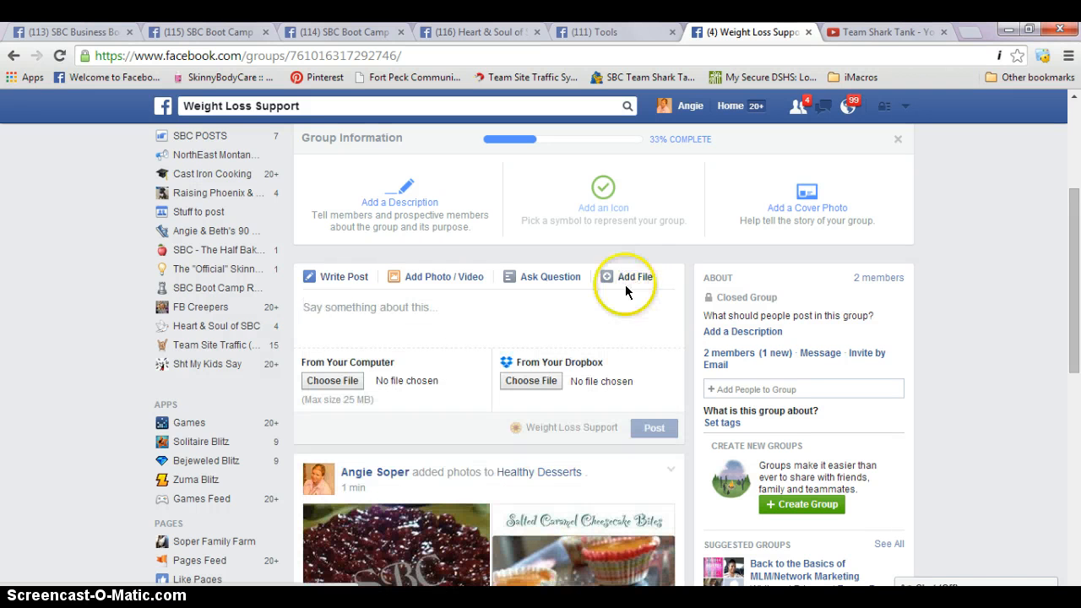
pyautogui.click(329, 387)
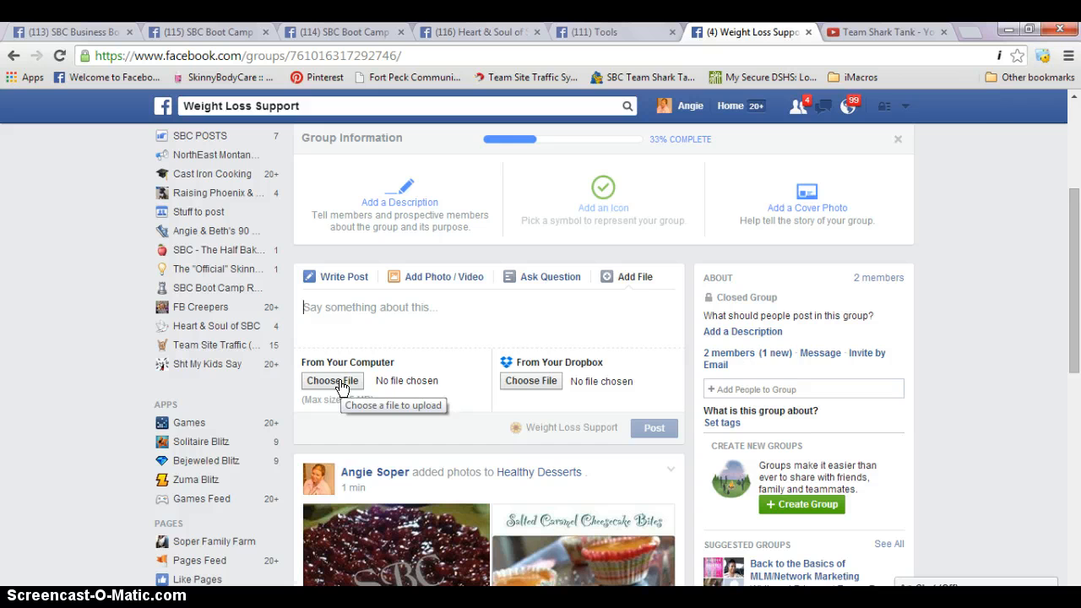
pyautogui.click(338, 382)
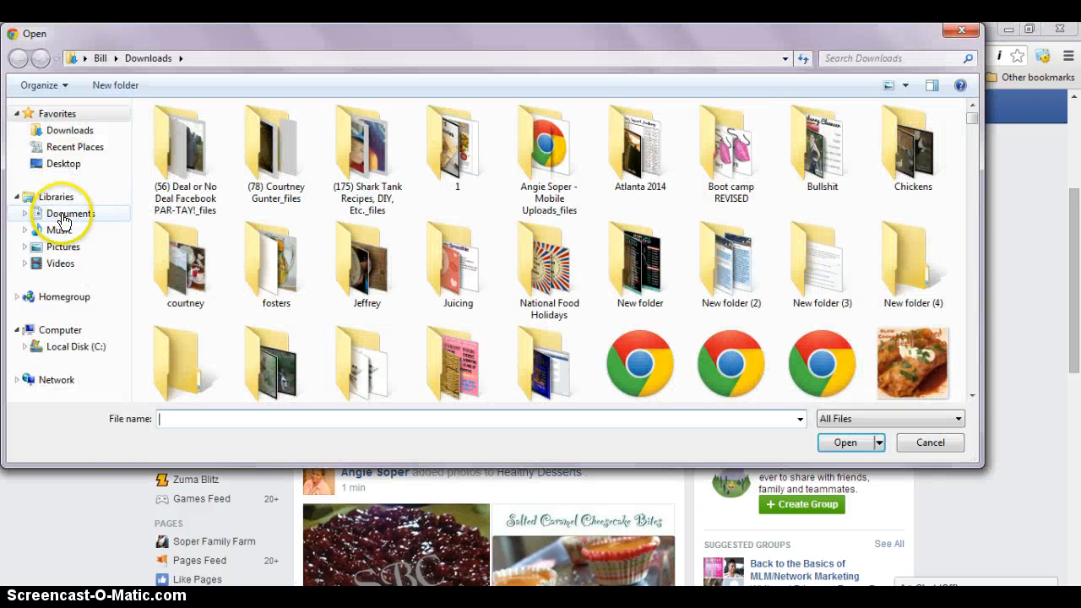
pyautogui.click(71, 213)
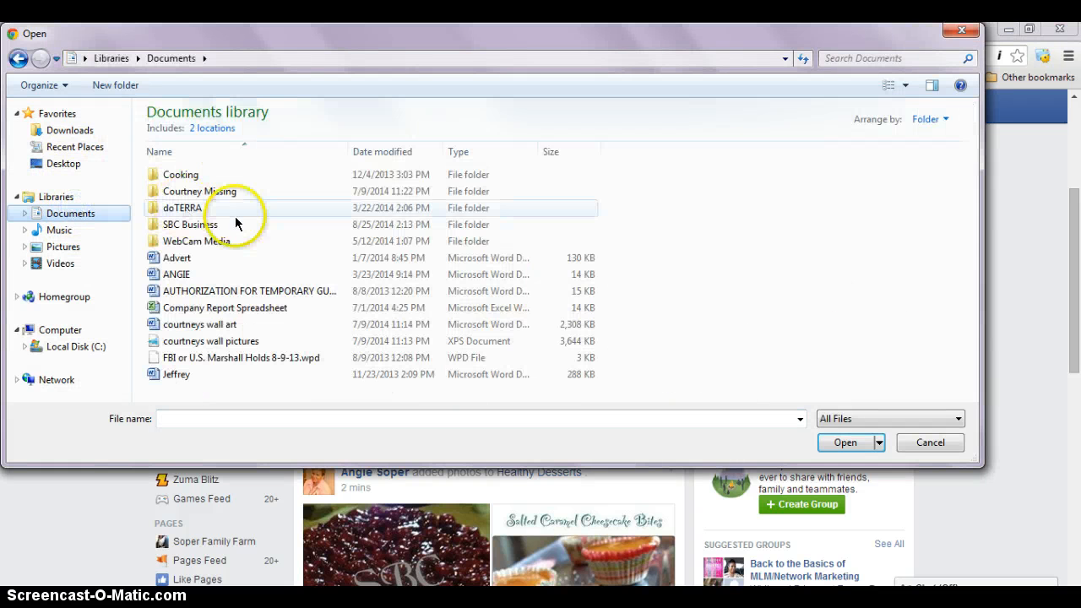
pyautogui.doubleClick(205, 225)
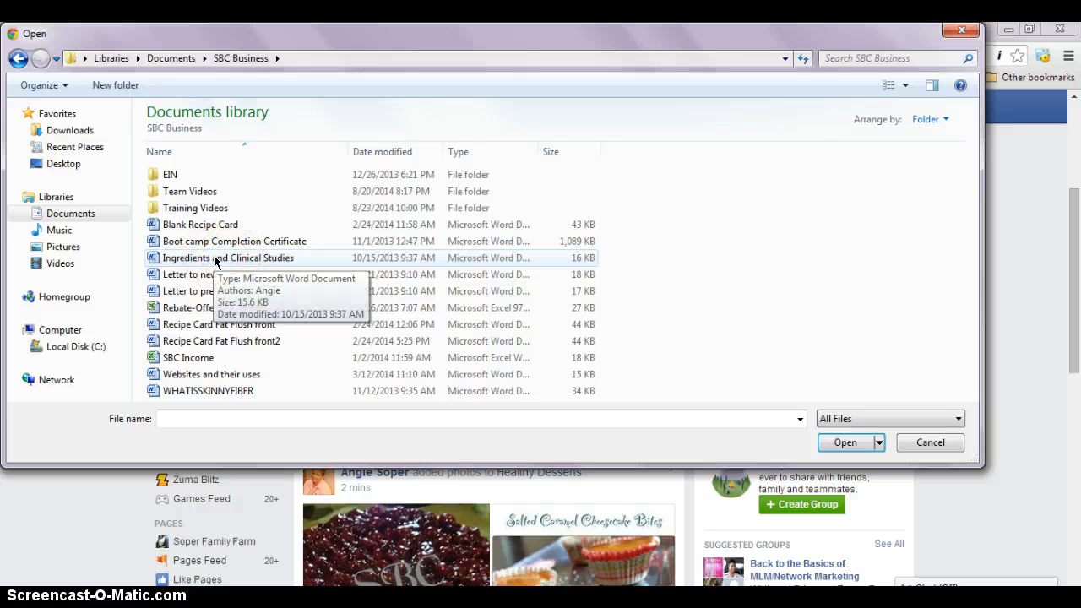
pyautogui.click(925, 443)
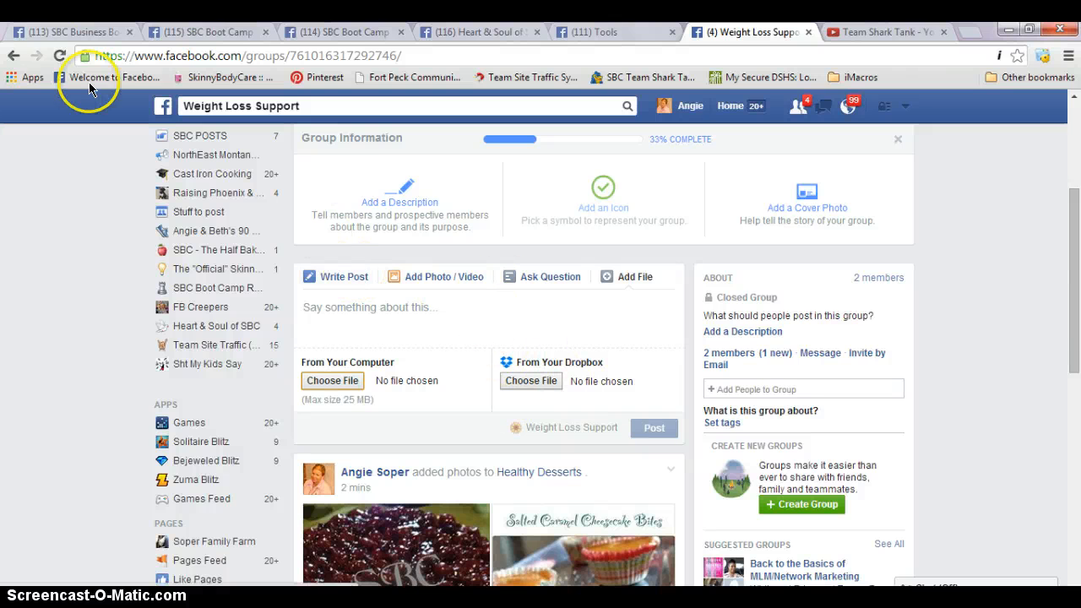
pyautogui.click(59, 55)
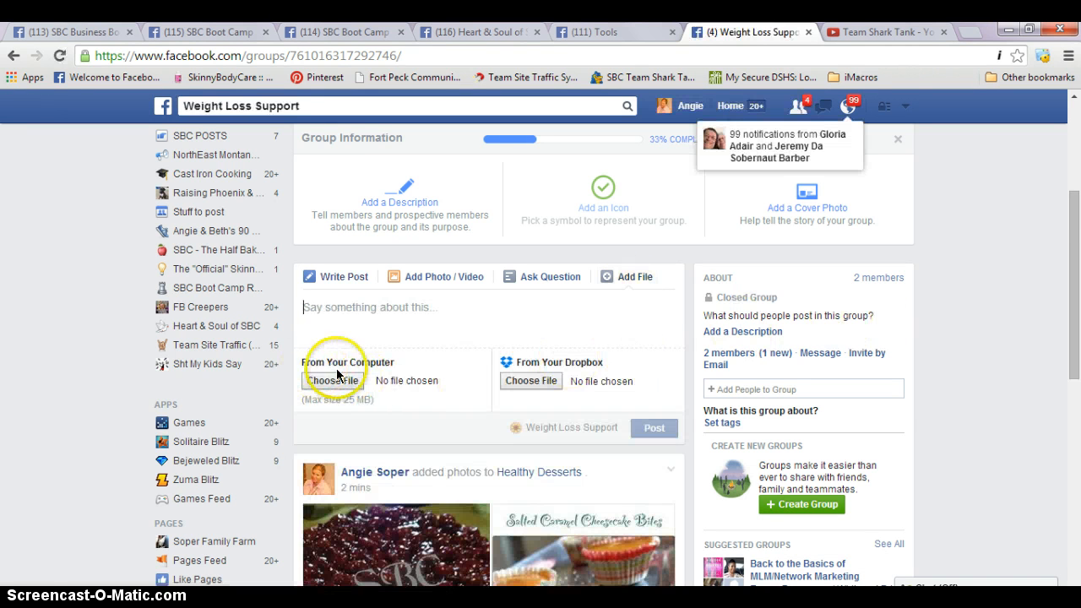
# Attach the Ingredients and Clinical Studies document from Documents > SBC Business to the post.
pyautogui.click(334, 380)
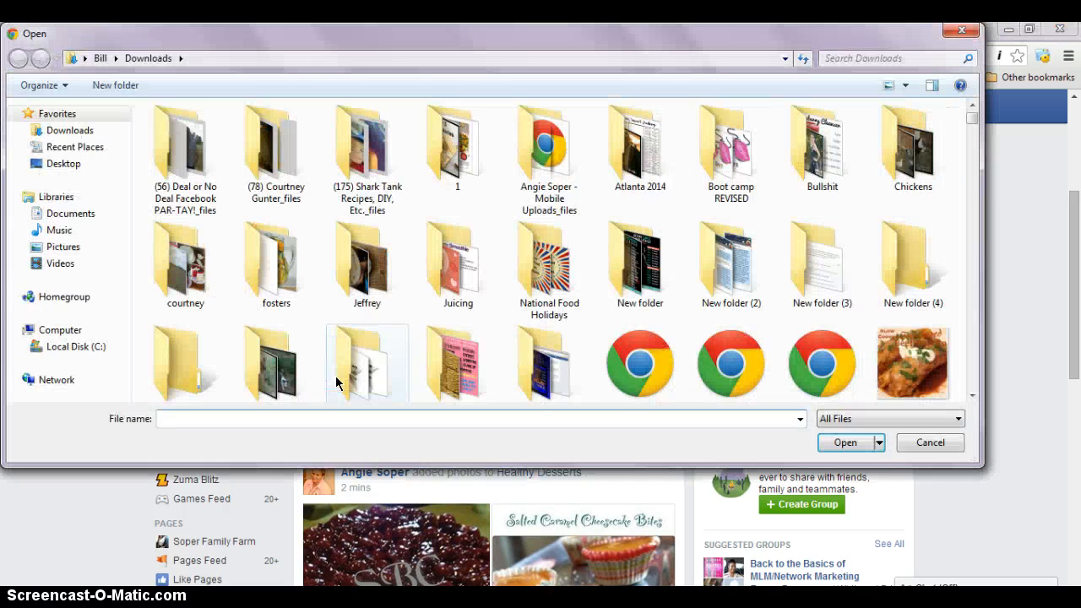
pyautogui.click(67, 213)
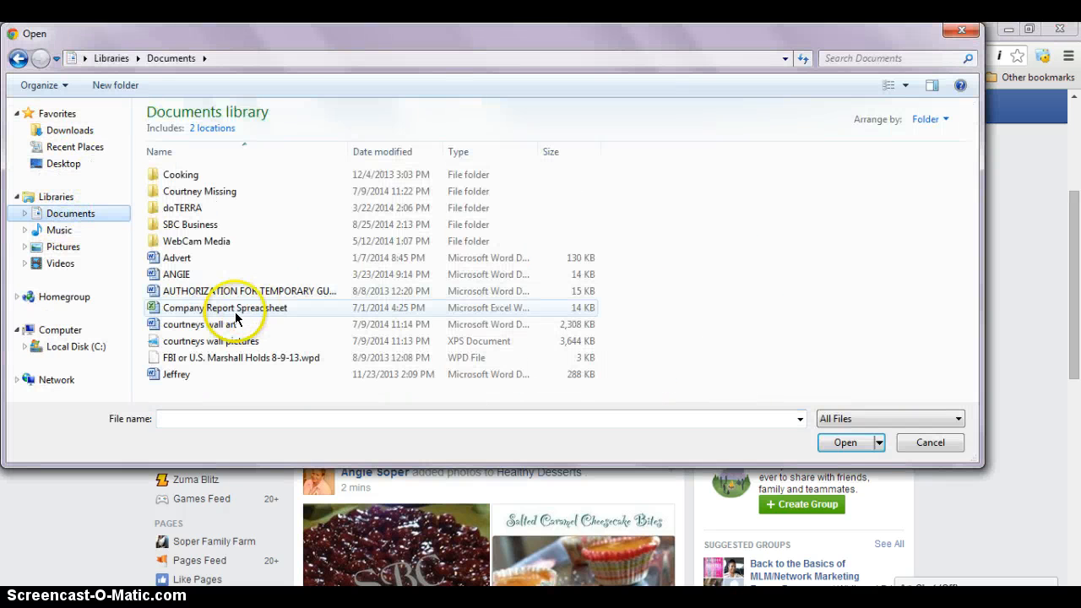
pyautogui.doubleClick(185, 224)
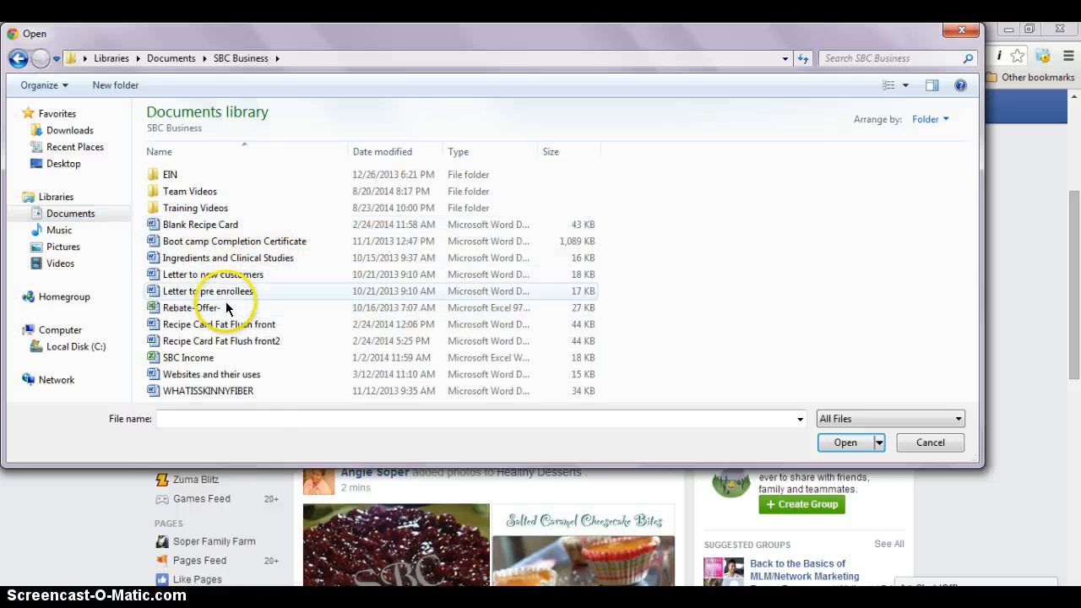
pyautogui.click(227, 258)
pyautogui.click(226, 258)
pyautogui.click(226, 257)
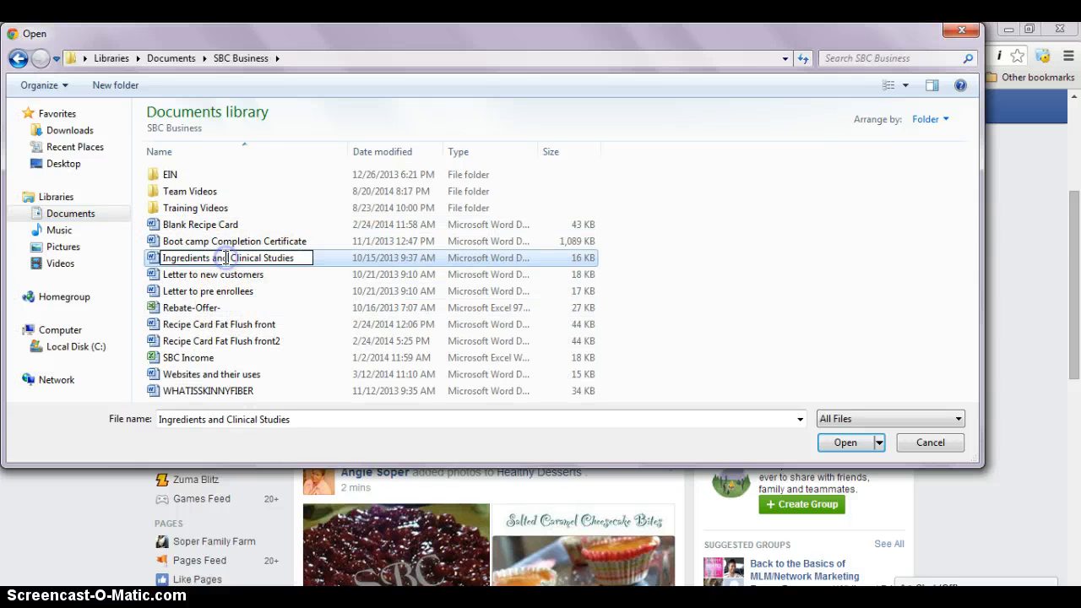
pyautogui.doubleClick(151, 261)
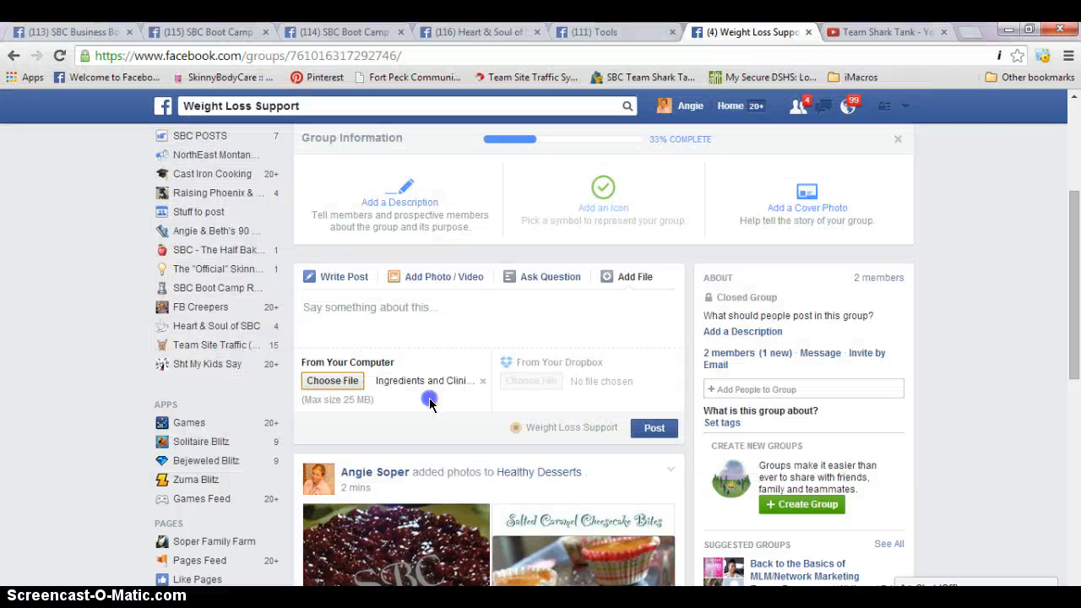
# Describe the file as "Clinical studies conducted independently on the ingredients in Skinny Fiber" and post it.
pyautogui.click(422, 309)
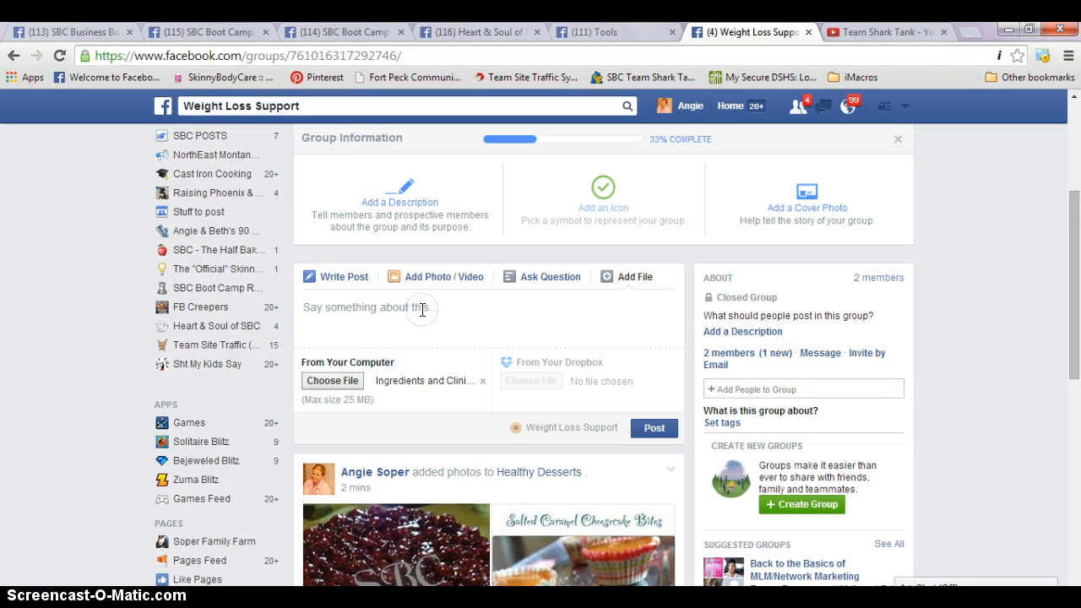
pyautogui.write('C')
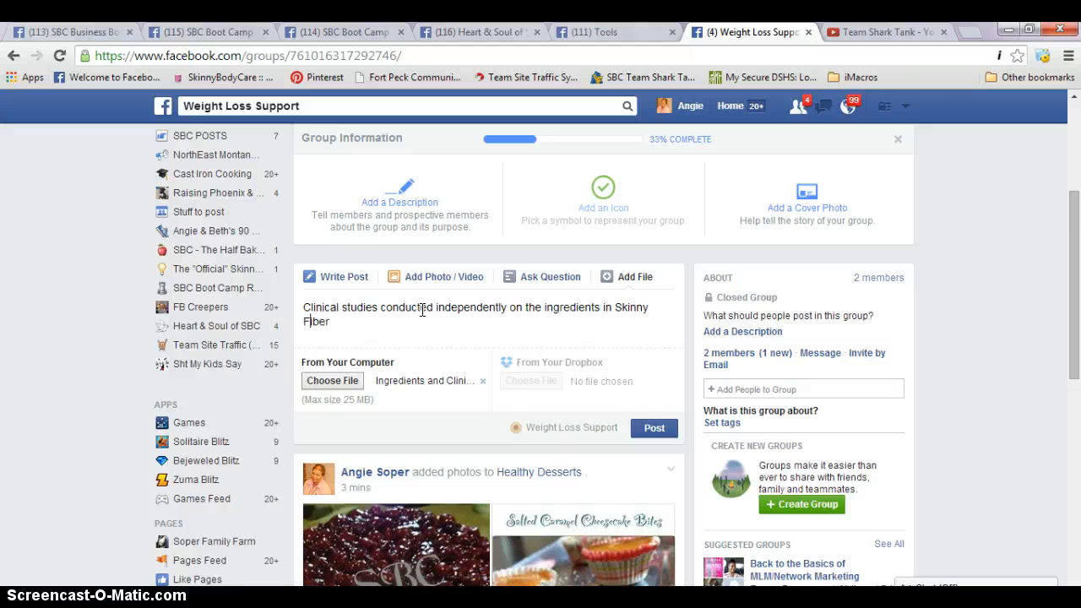
pyautogui.click(655, 430)
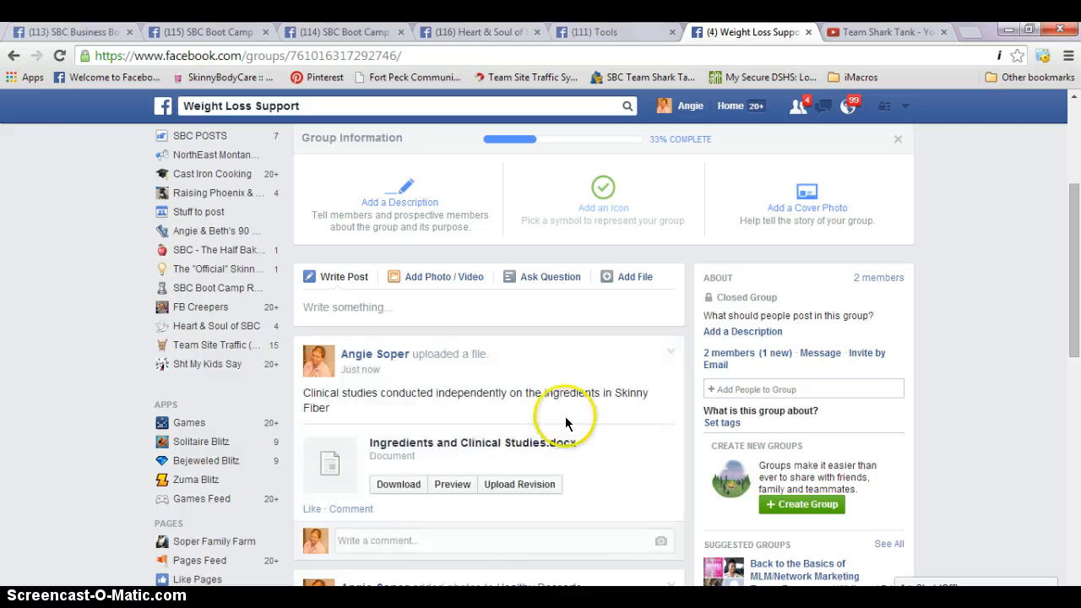
pyautogui.scroll(-1, 586, 414)
pyautogui.scroll(-1, 376, 338)
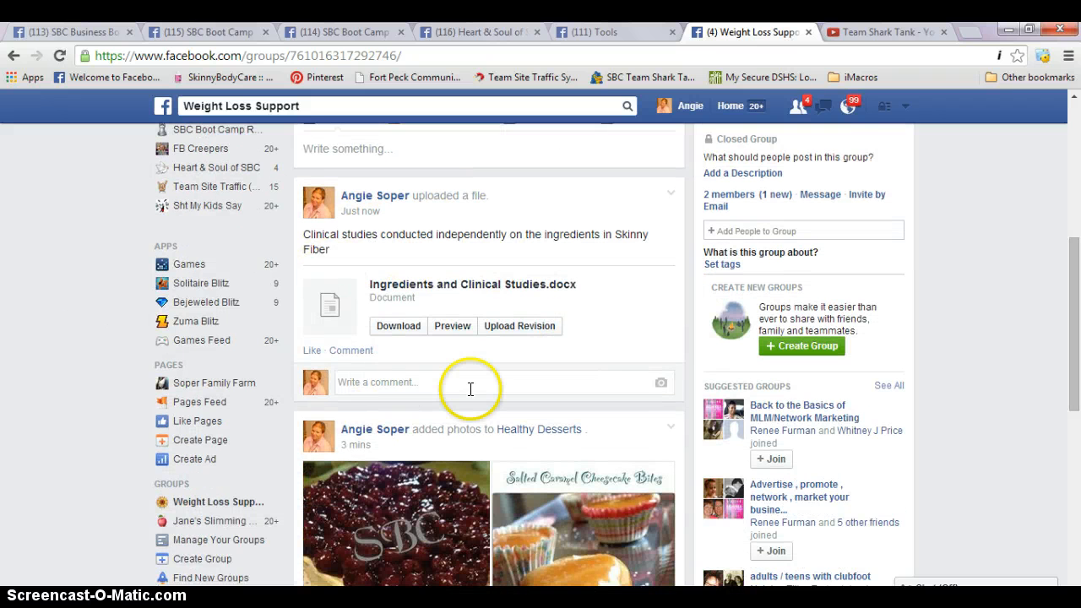
# Preview the uploaded Ingredients and Clinical Studies document online, read through it, and close the preview tab.
pyautogui.click(453, 328)
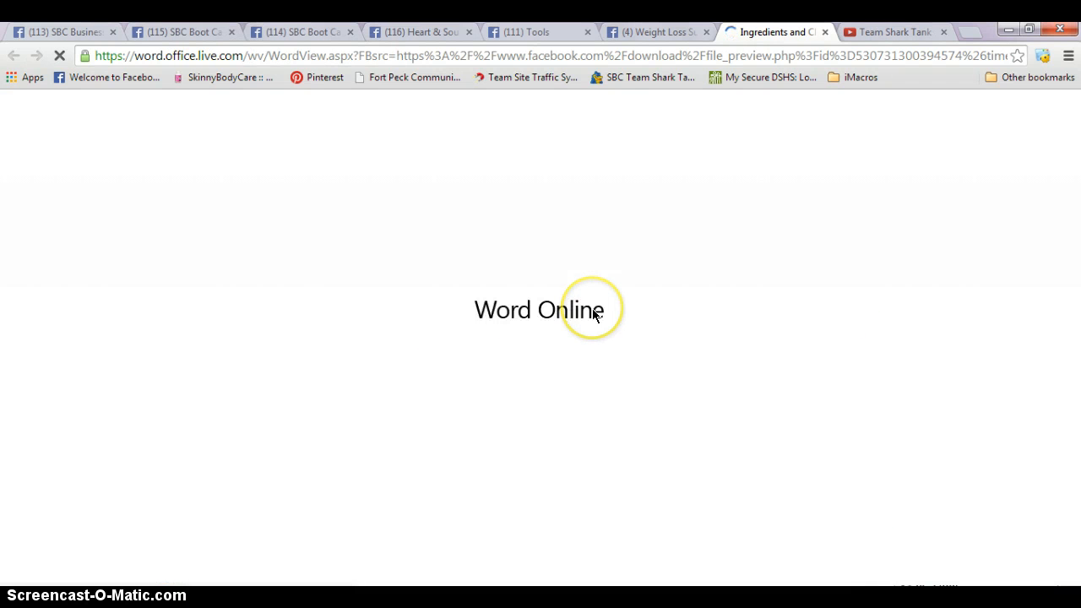
pyautogui.scroll(-5, 414, 318)
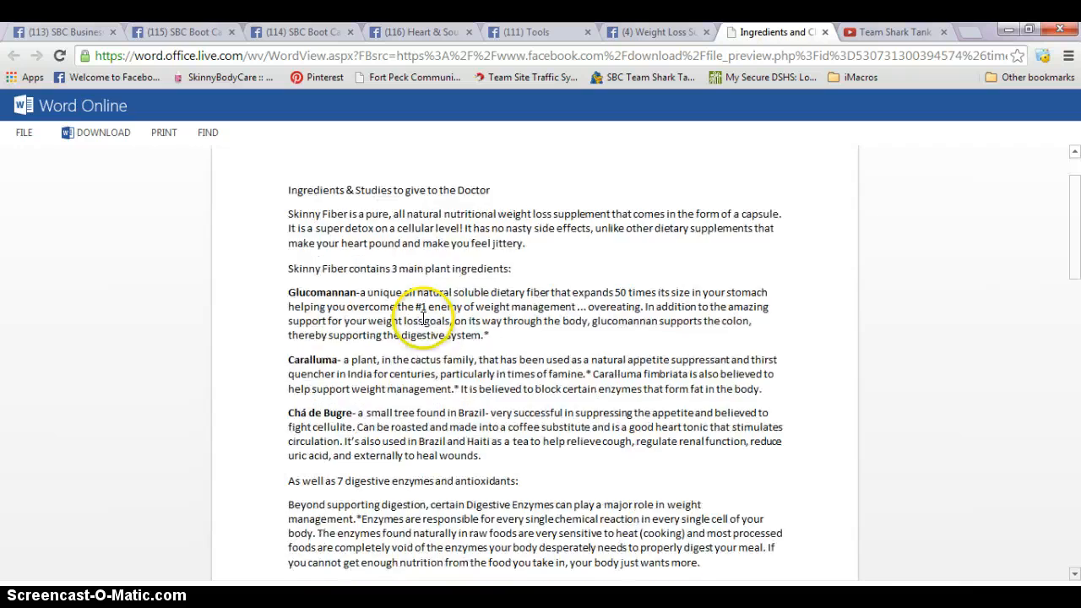
pyautogui.scroll(-15, 422, 318)
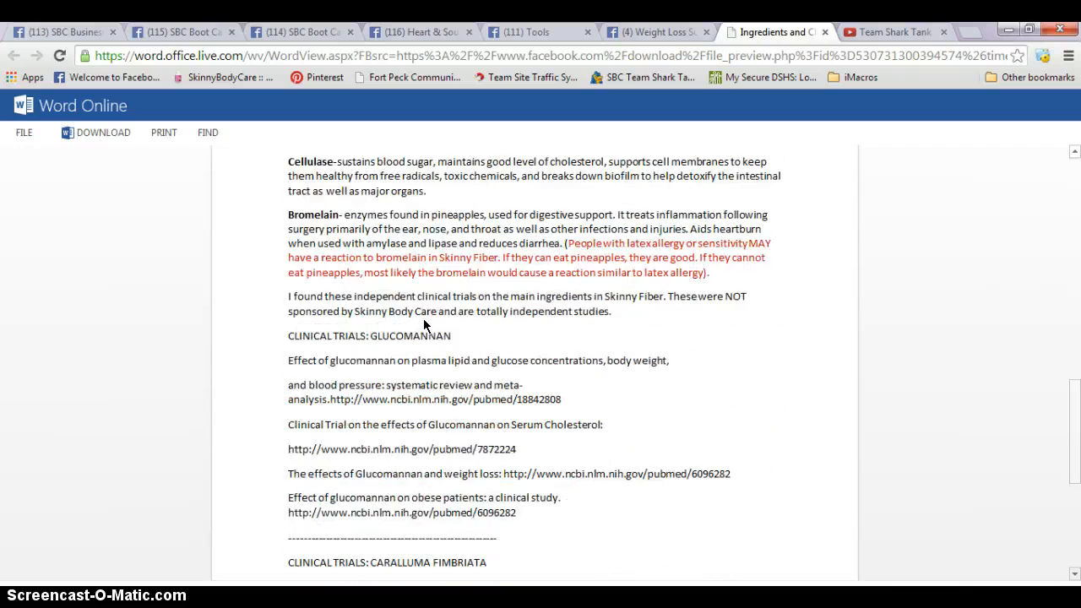
pyautogui.scroll(-5, 423, 318)
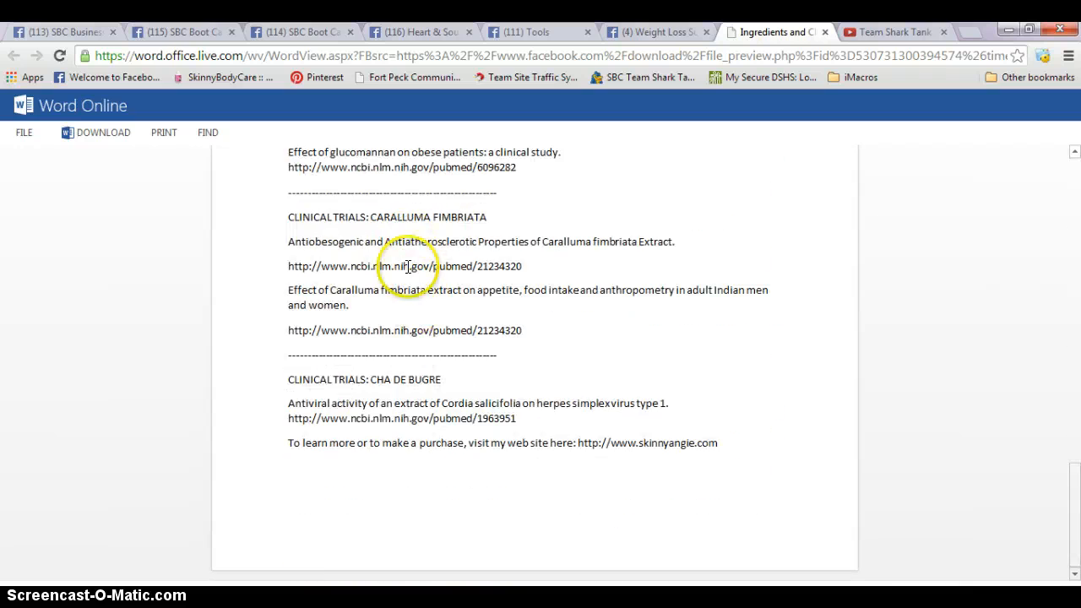
pyautogui.scroll(18, 639, 442)
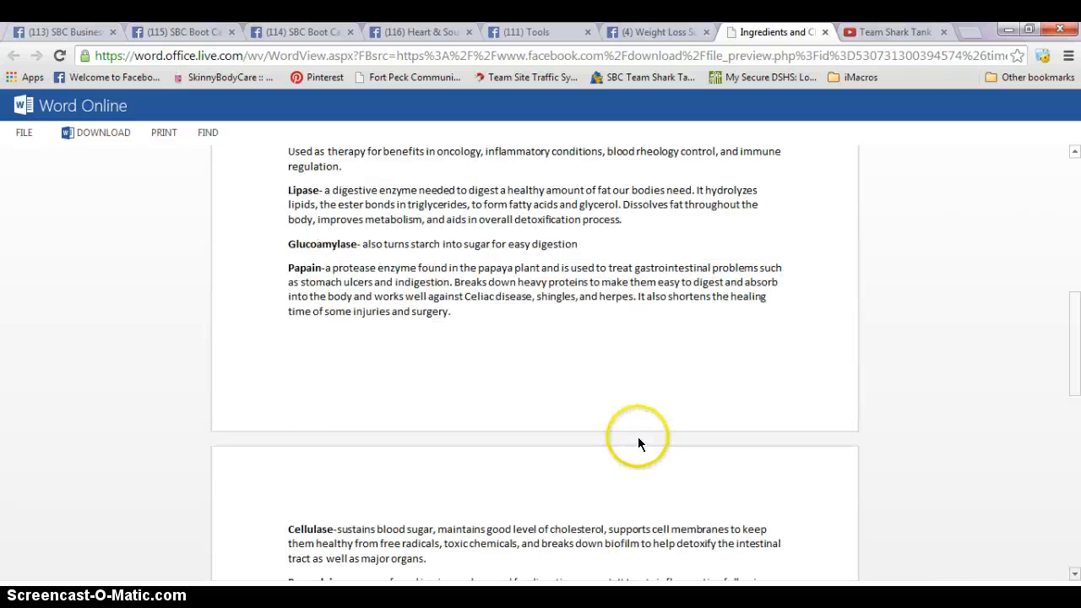
pyautogui.click(826, 32)
# Download the shared document, then upload a new version of it from the SBC Business documents folder.
pyautogui.click(397, 327)
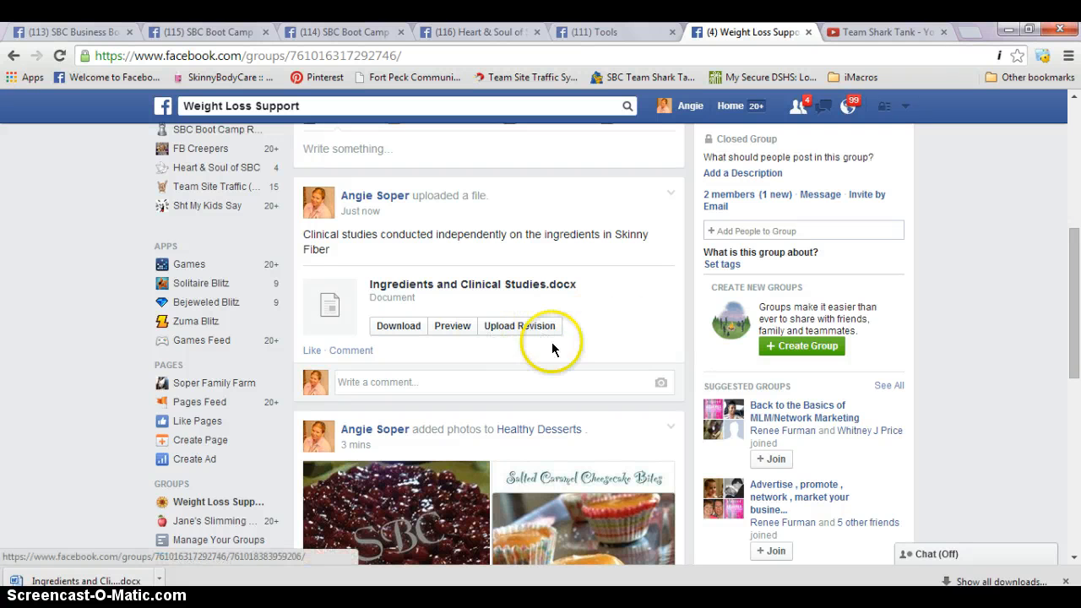
pyautogui.click(521, 326)
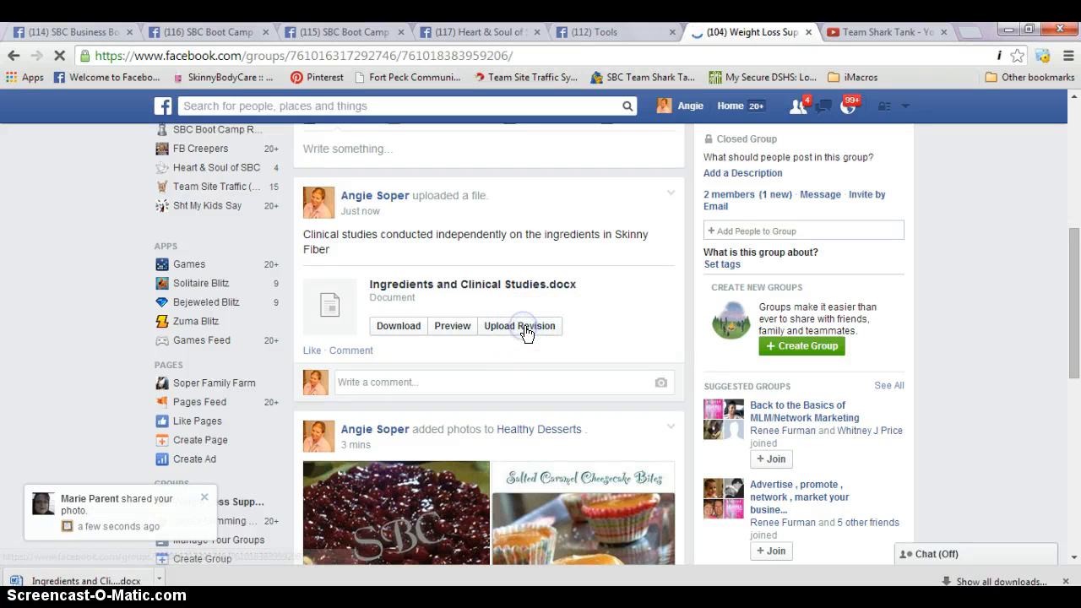
pyautogui.scroll(-3, 596, 354)
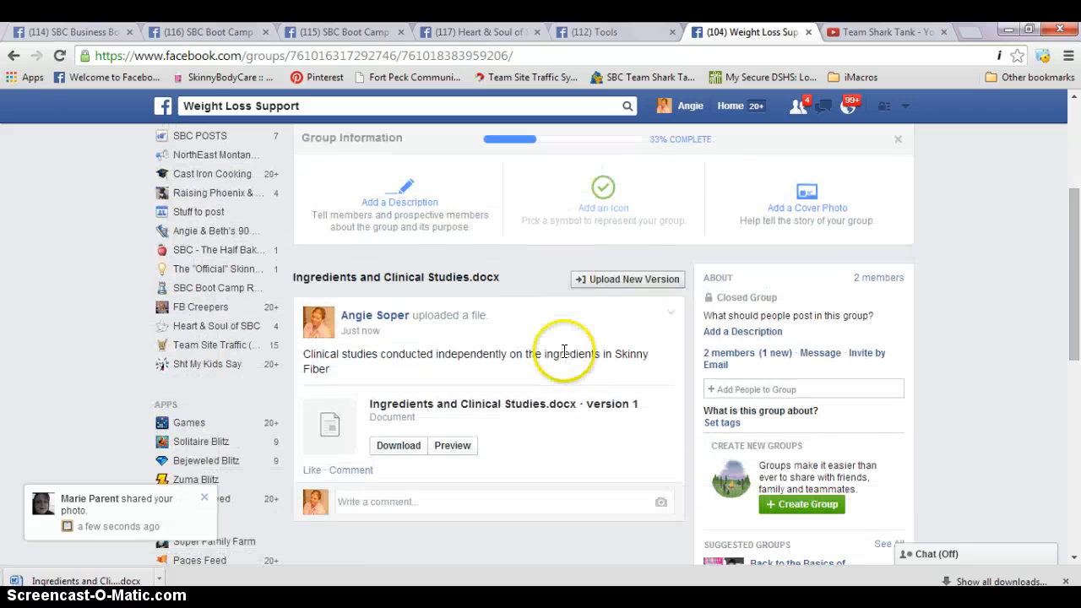
pyautogui.click(632, 279)
pyautogui.click(409, 305)
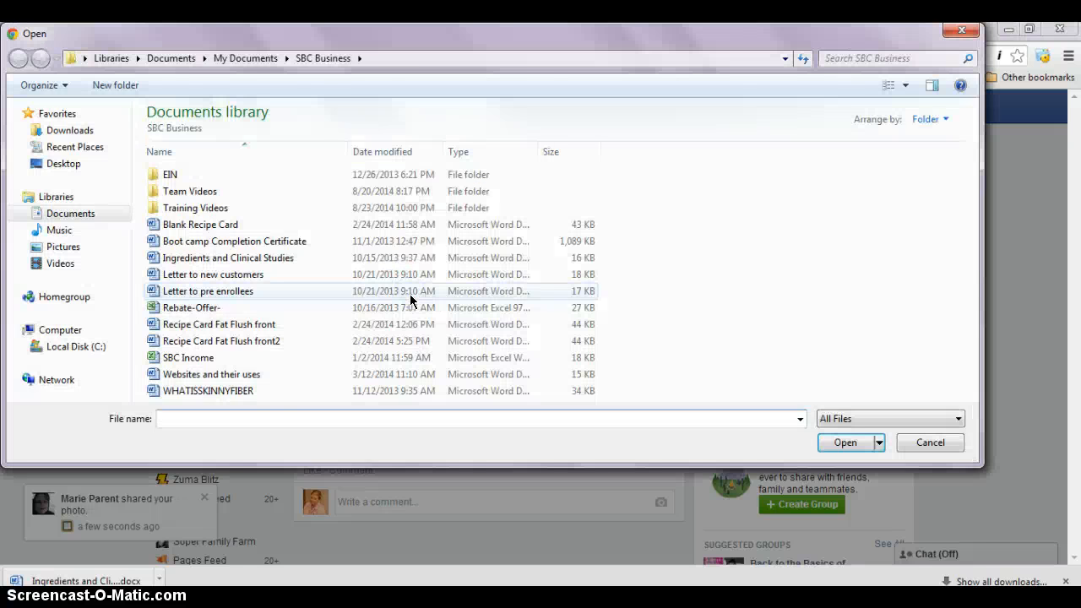
pyautogui.doubleClick(190, 258)
pyautogui.click(630, 344)
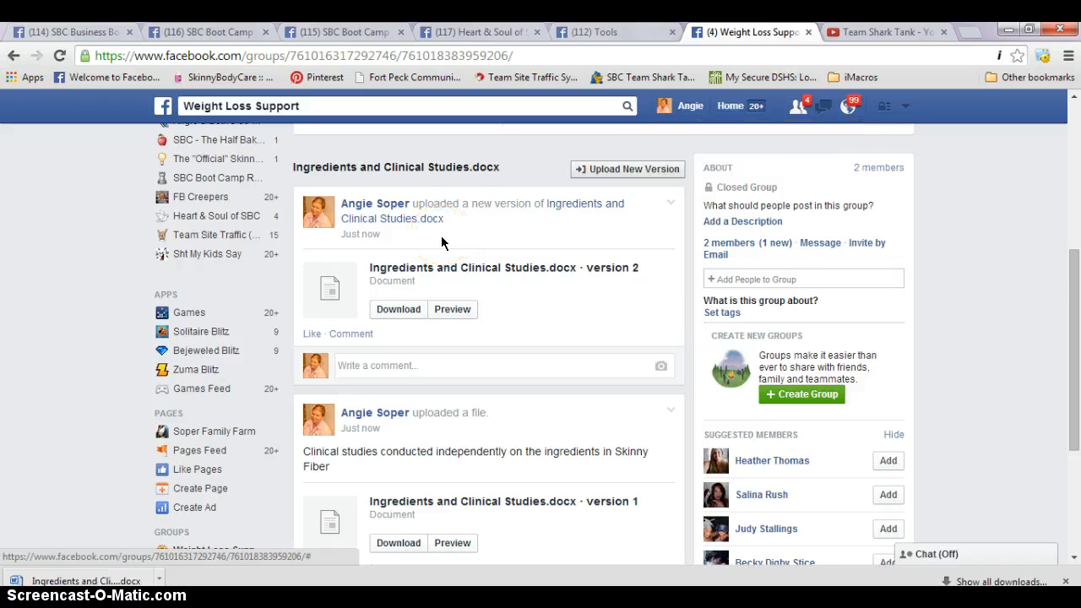
# Open the group's Events page and start a new event named "90 day challenge".
pyautogui.scroll(-1, 514, 314)
pyautogui.scroll(1, 515, 278)
pyautogui.scroll(2, 564, 338)
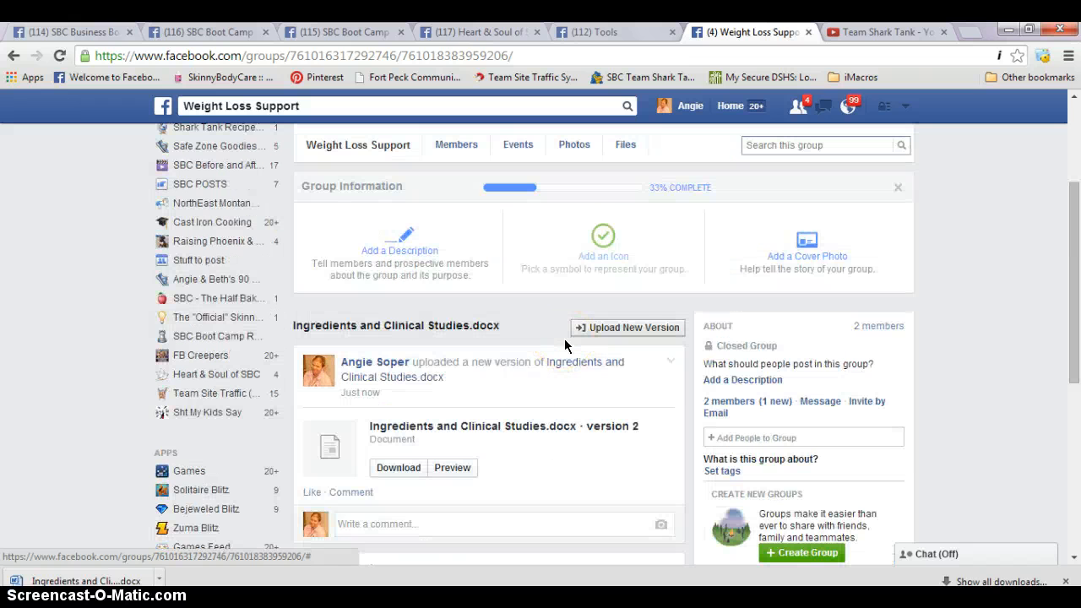
pyautogui.scroll(1, 477, 304)
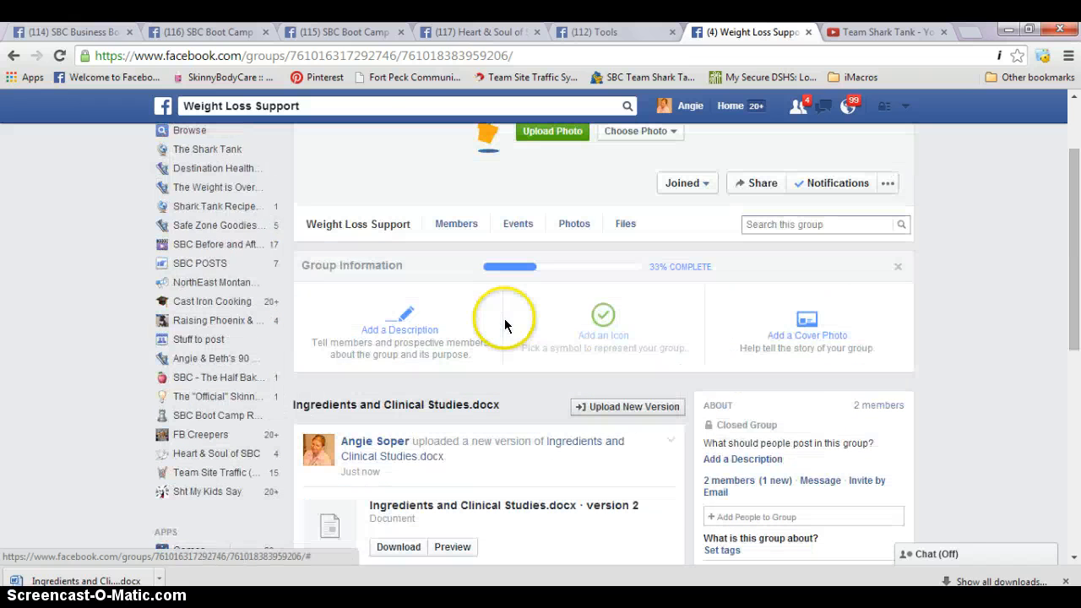
pyautogui.click(516, 223)
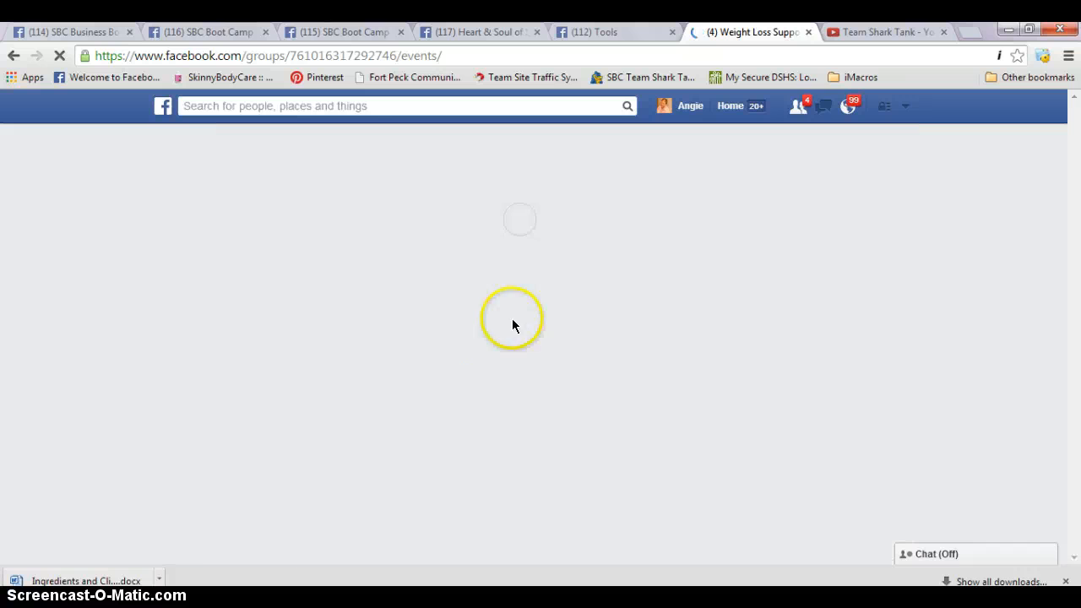
pyautogui.scroll(-1, 536, 380)
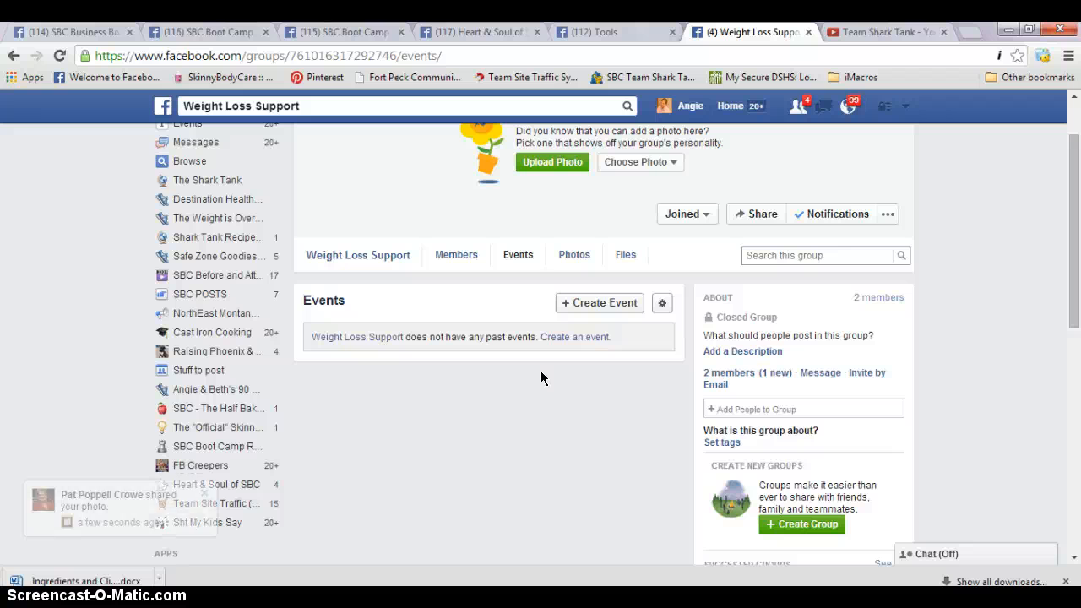
pyautogui.click(562, 338)
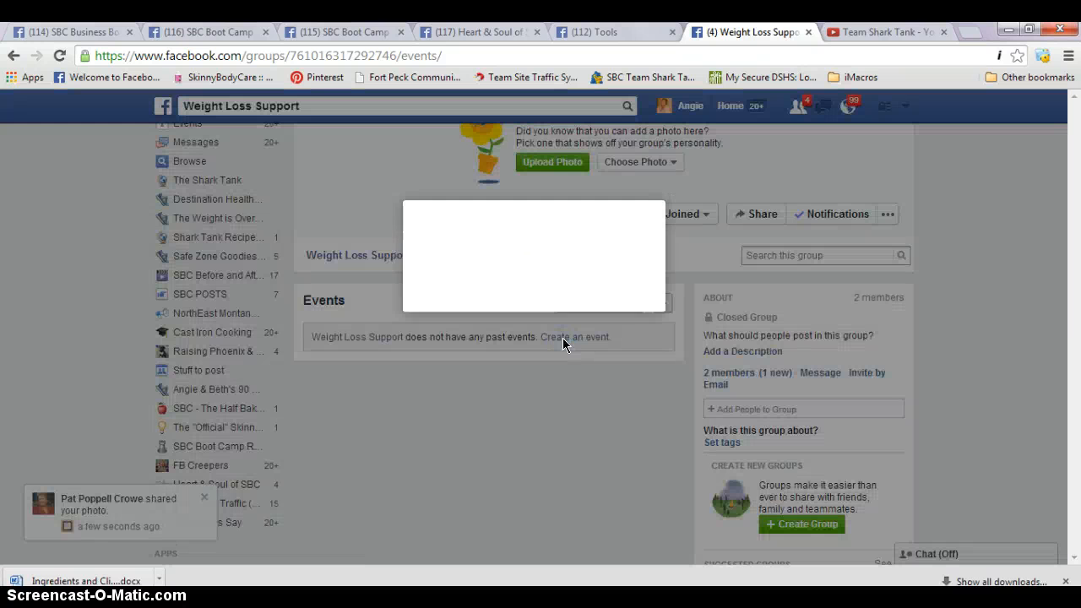
pyautogui.click(464, 226)
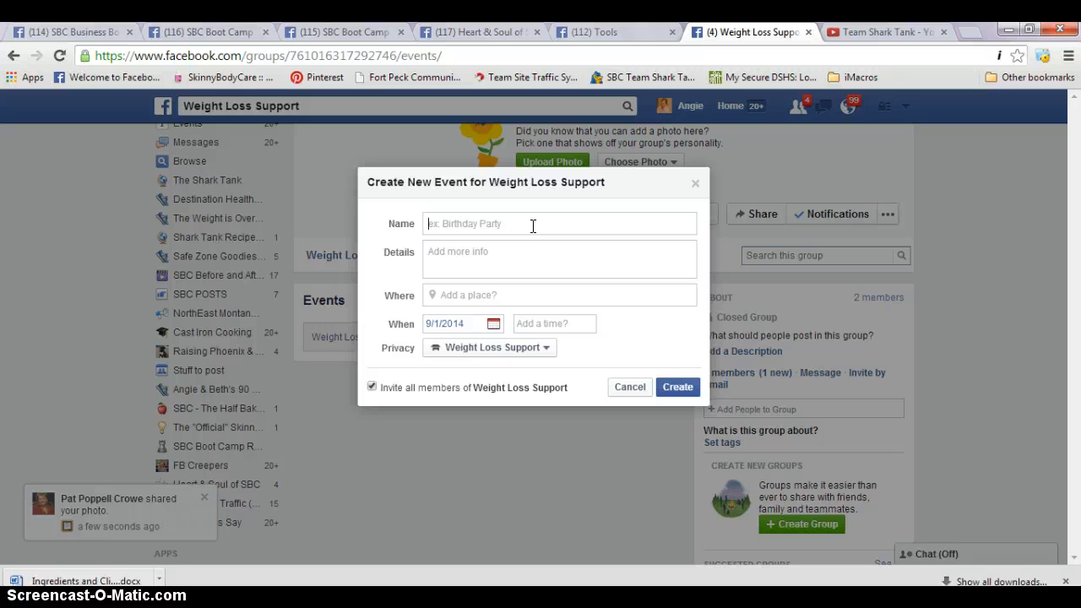
pyautogui.write('da')
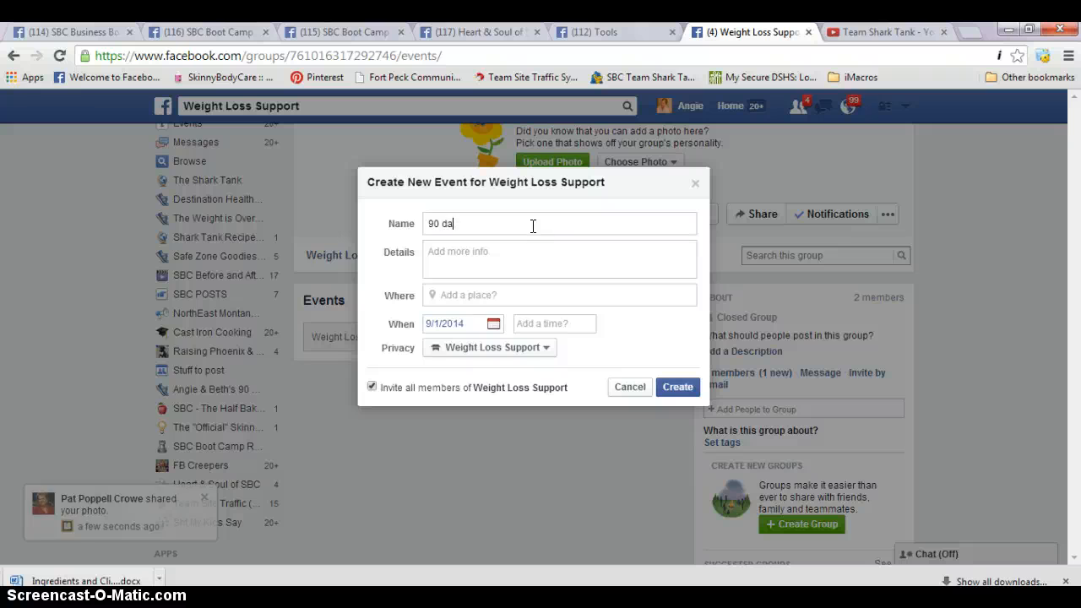
pyautogui.write('y ch')
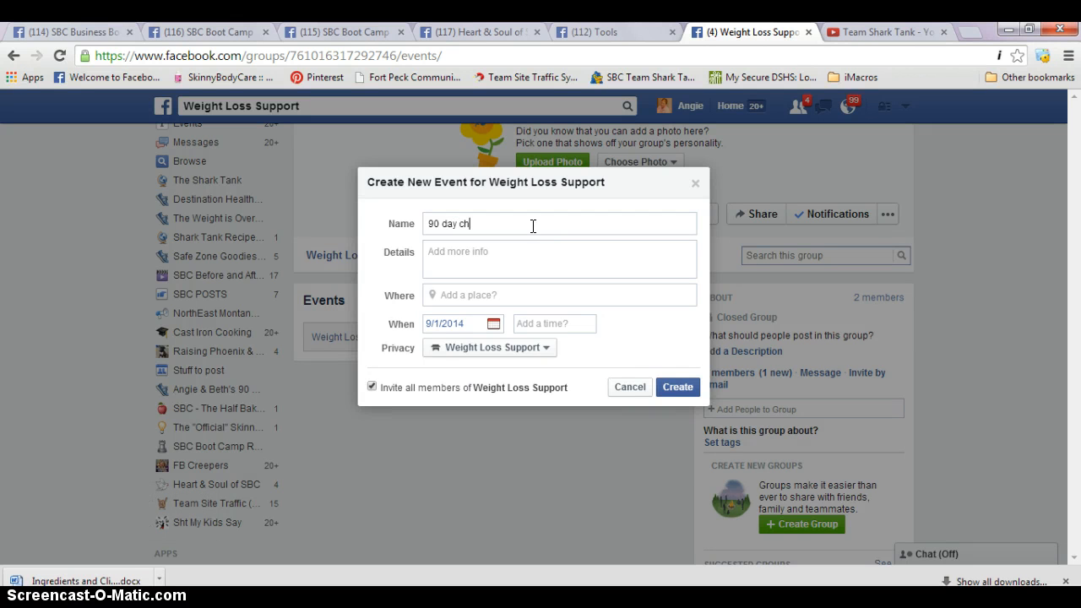
pyautogui.write('allenge')
# Set the event to start on 9/1/2014 at 10:15 pm.
pyautogui.click(519, 250)
pyautogui.click(459, 327)
pyautogui.click(445, 294)
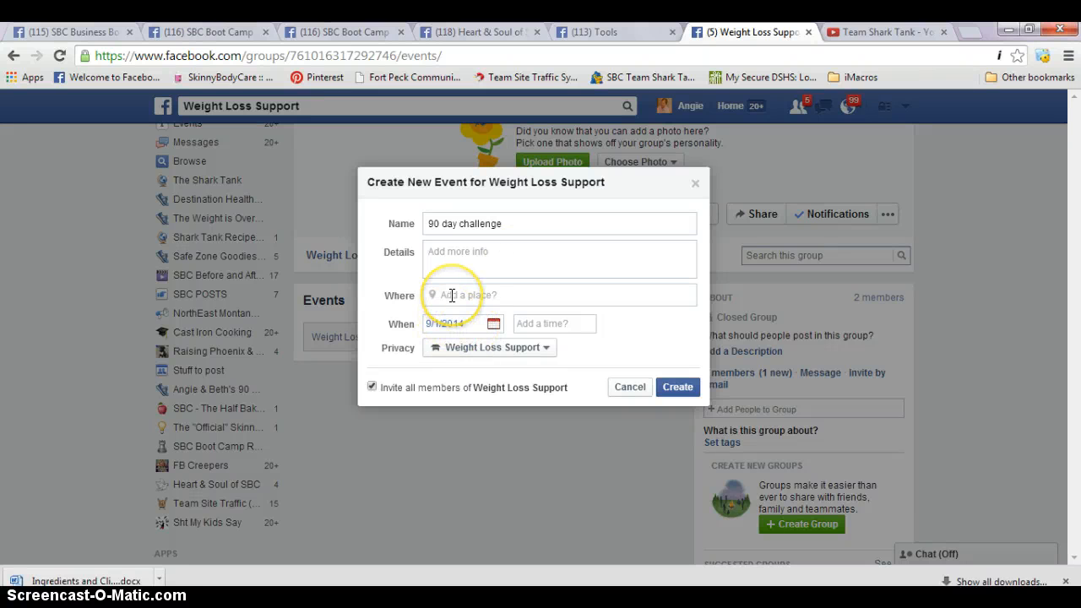
pyautogui.click(455, 321)
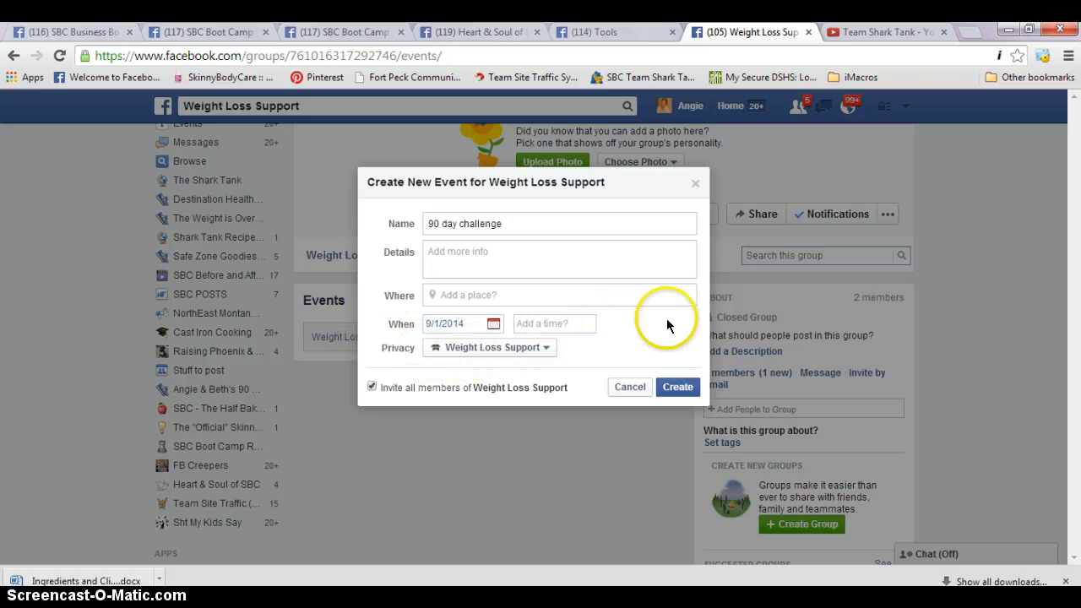
pyautogui.click(556, 323)
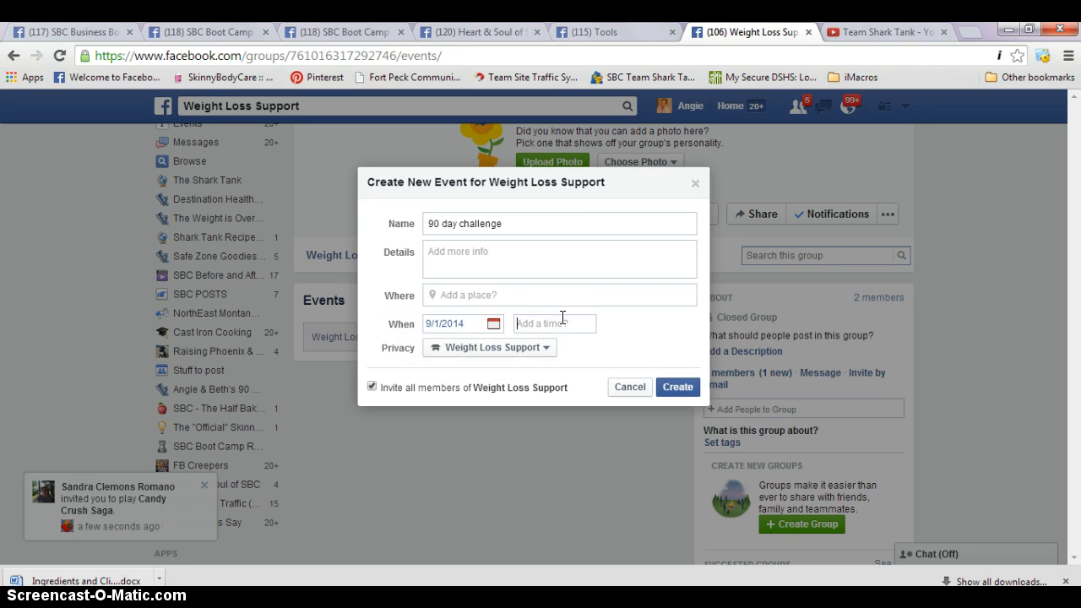
pyautogui.write('1')
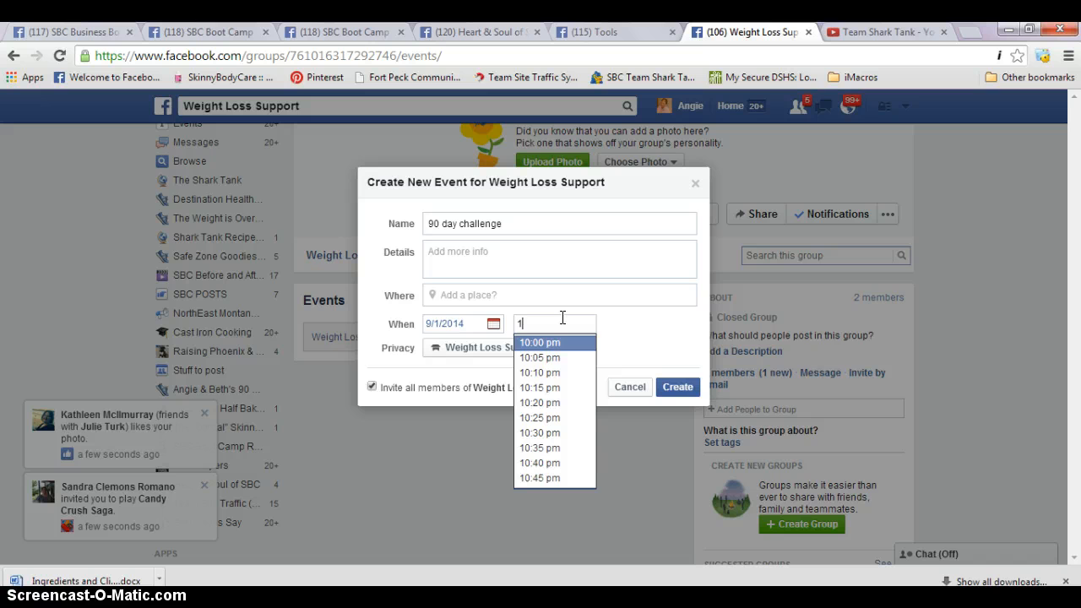
pyautogui.press('Down')
pyautogui.press('Down')
pyautogui.press('Down')
pyautogui.press('Return')
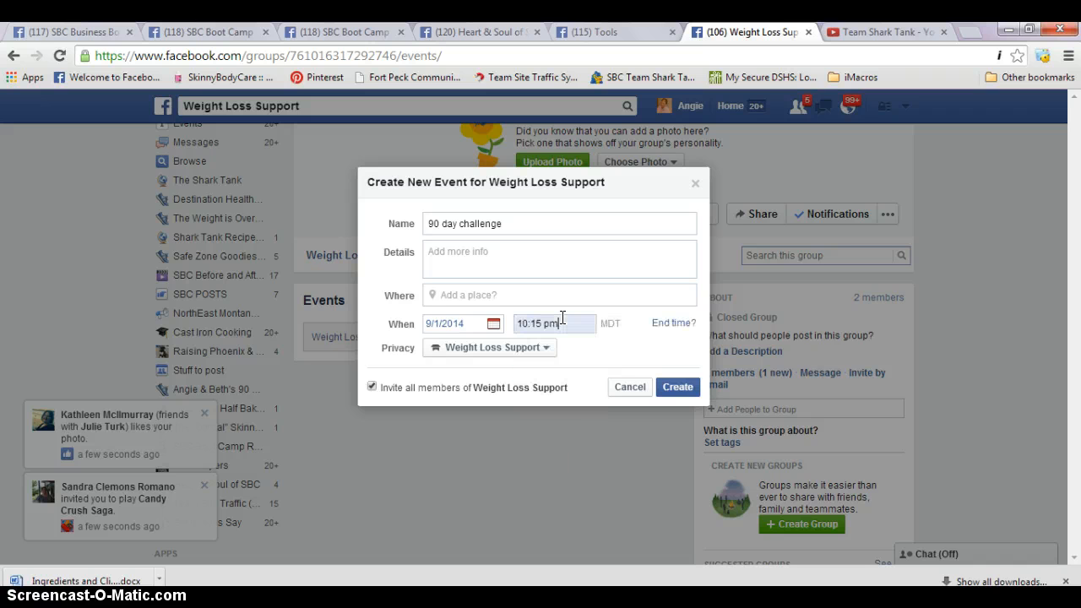
# Add an end date of 11/30/2014 to the event.
pyautogui.click(676, 325)
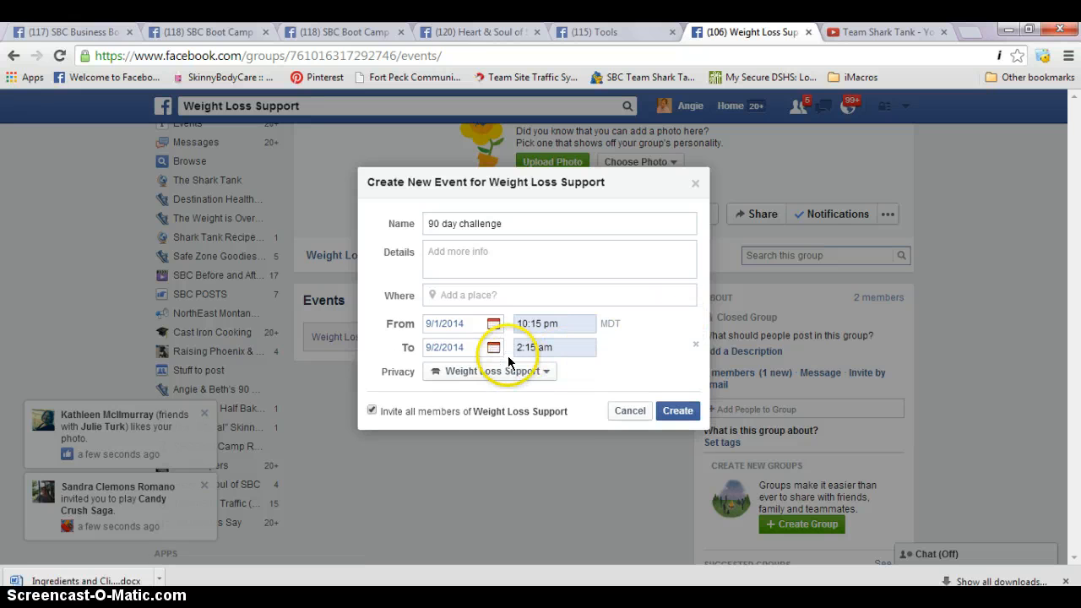
pyautogui.click(497, 350)
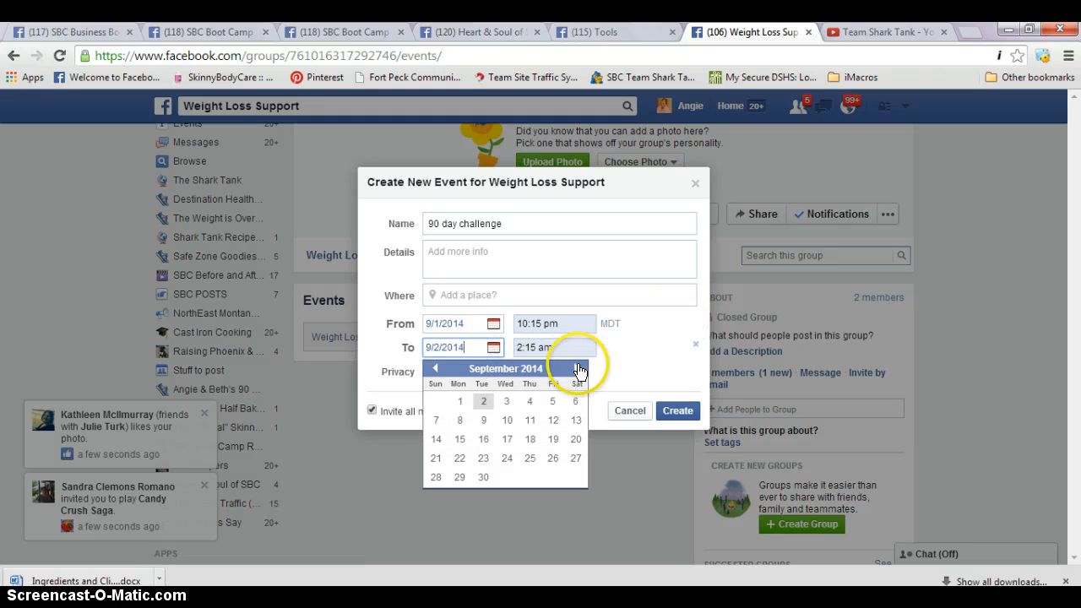
pyautogui.click(578, 369)
pyautogui.click(578, 369)
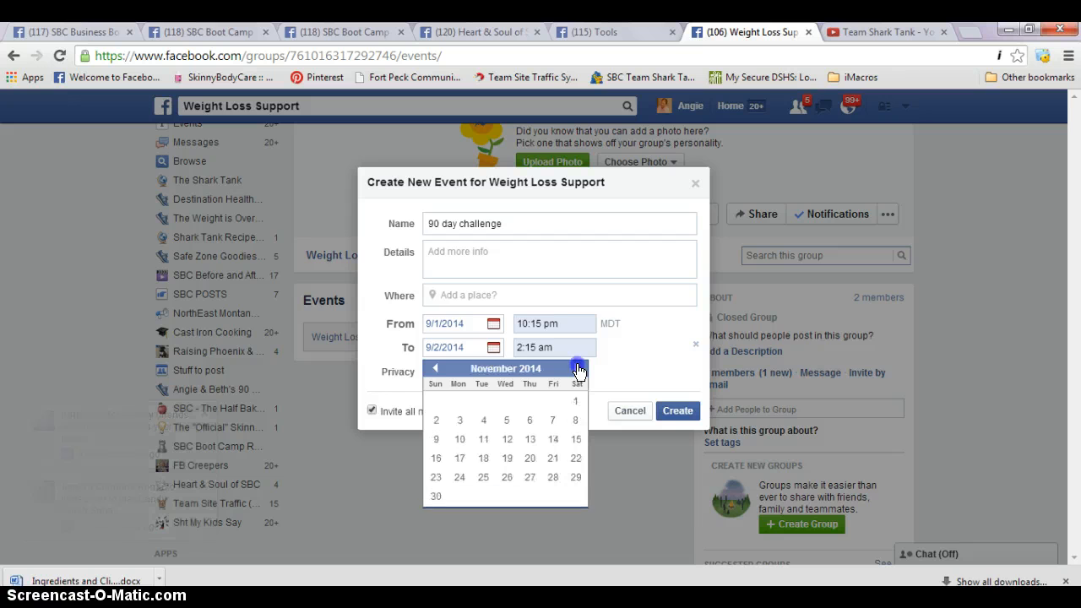
pyautogui.click(437, 497)
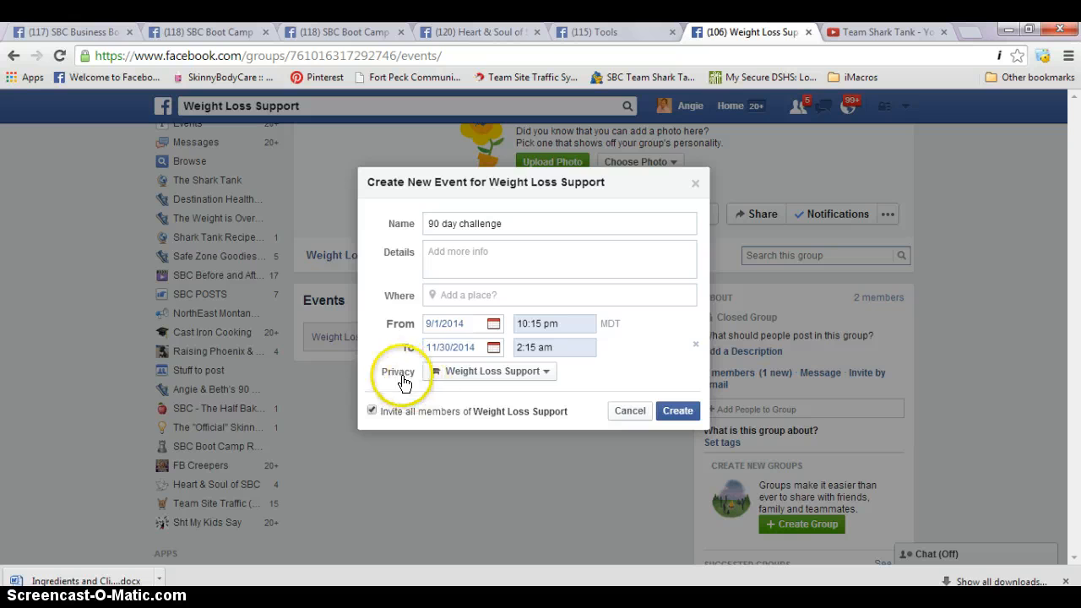
# Keep the event's privacy as Weight Loss Support and create the event.
pyautogui.click(545, 377)
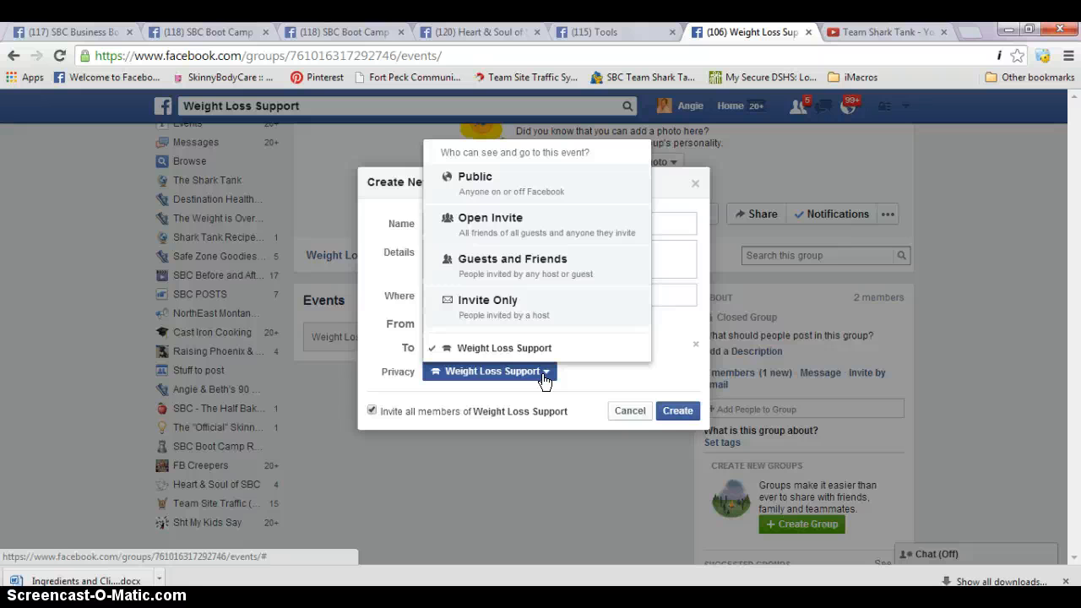
pyautogui.click(504, 181)
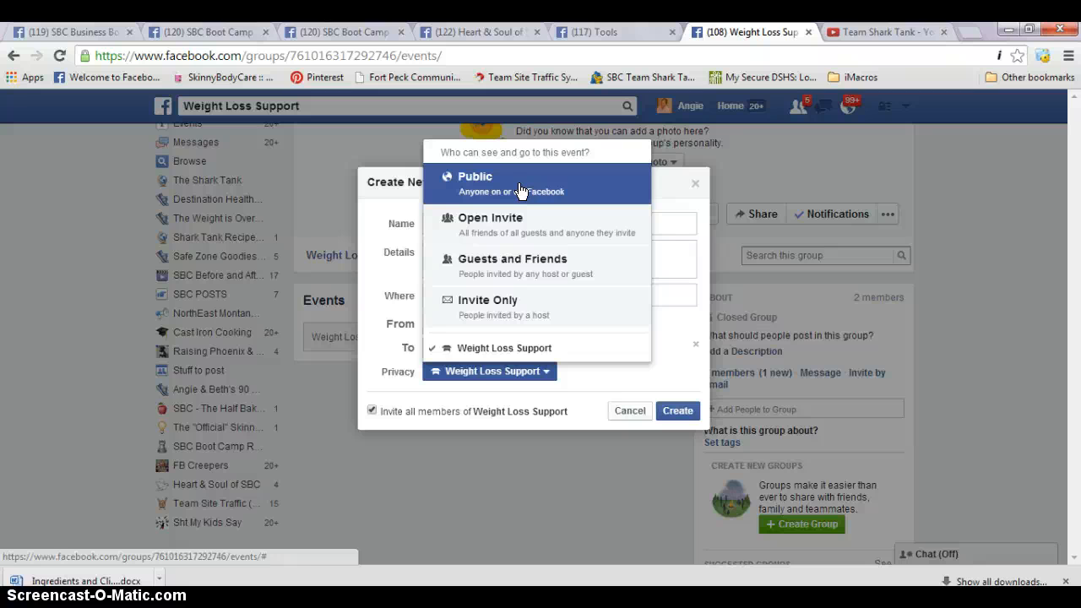
pyautogui.click(507, 416)
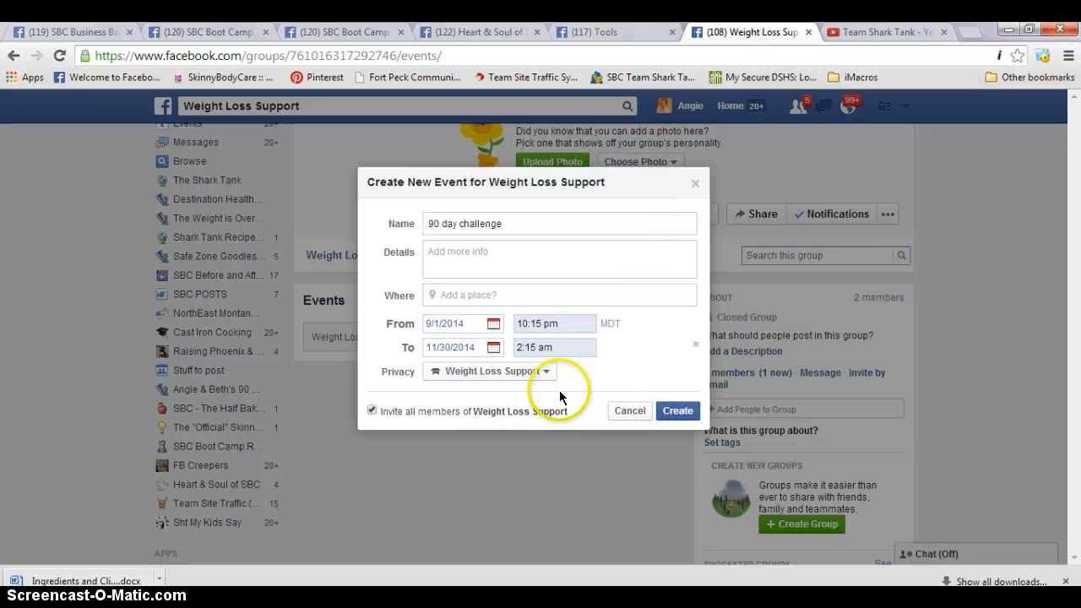
pyautogui.click(682, 410)
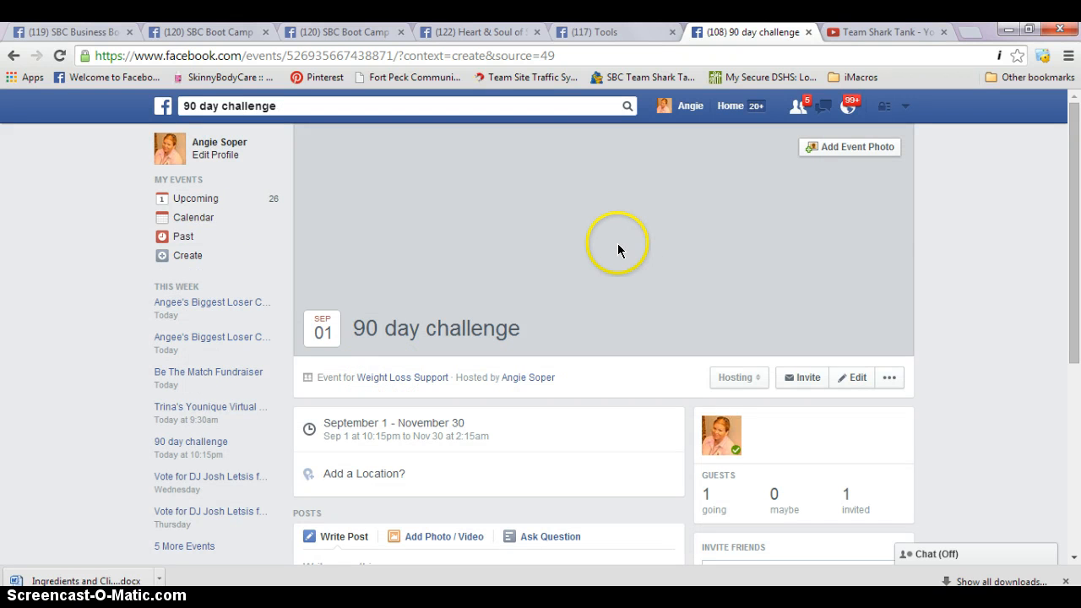
# Review the new event page, then return to the group and check the event post in the feed.
pyautogui.scroll(-2, 617, 245)
pyautogui.scroll(-1, 430, 254)
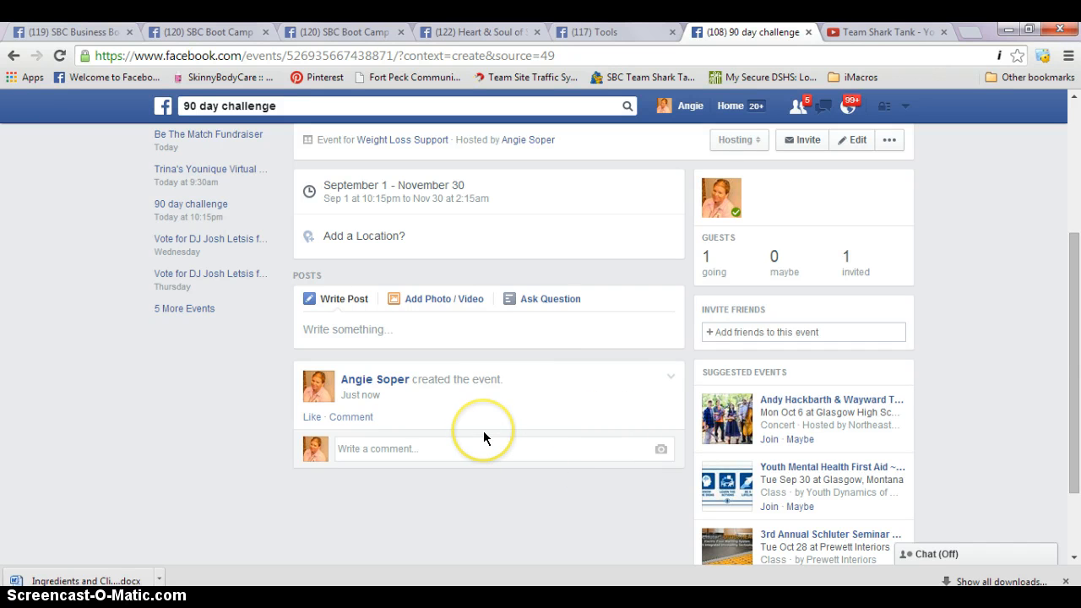
pyautogui.scroll(3, 483, 437)
pyautogui.click(396, 377)
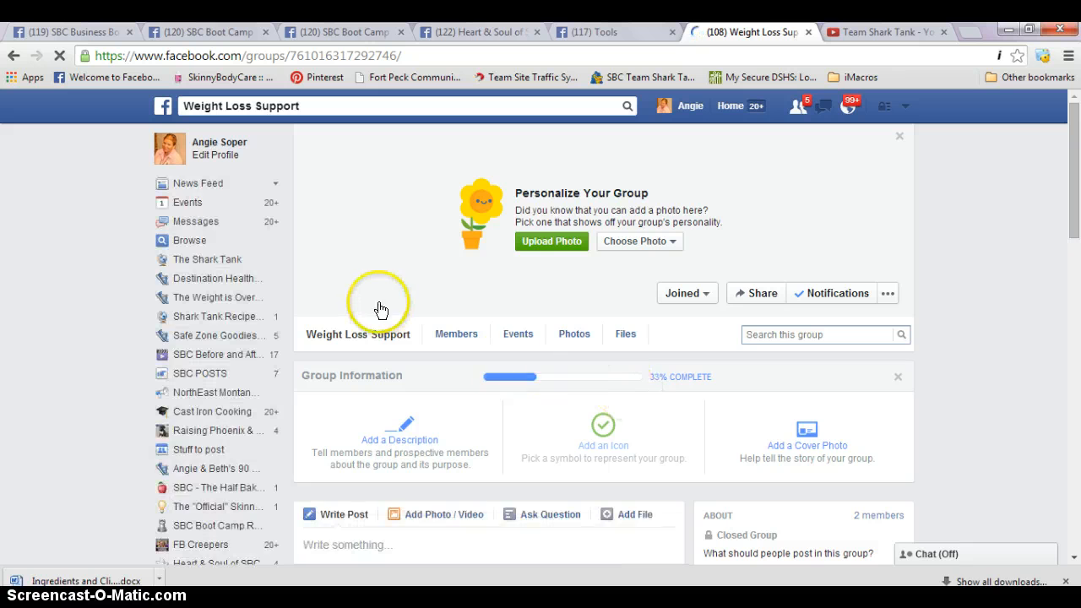
pyautogui.scroll(-2, 380, 309)
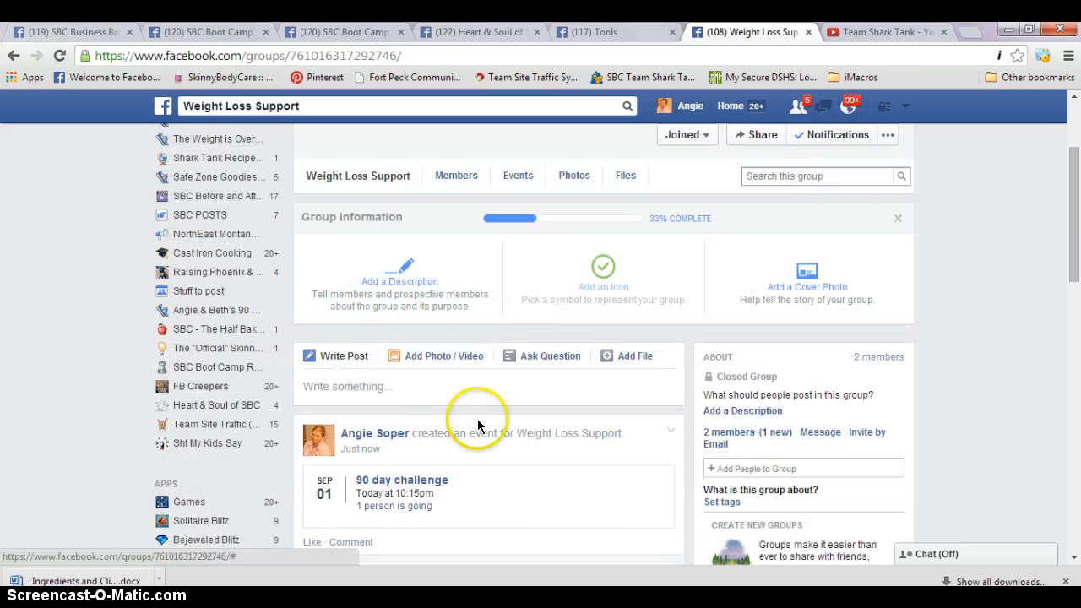
pyautogui.scroll(-2, 479, 410)
pyautogui.scroll(5, 482, 409)
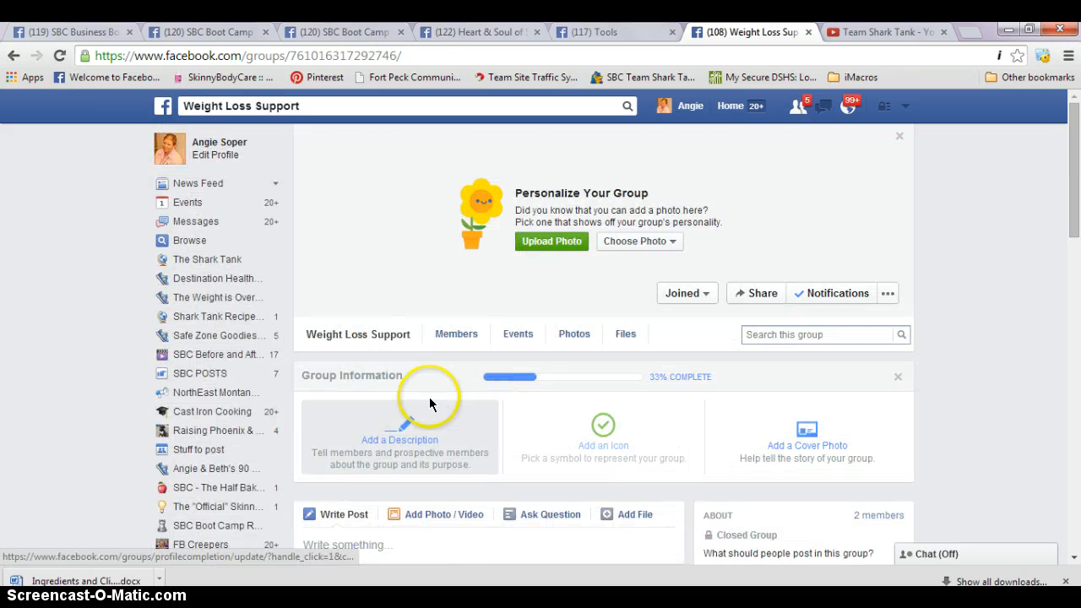
# Open the group's Events tab to review the listed event, then return to the group's main page.
pyautogui.scroll(-4, 429, 404)
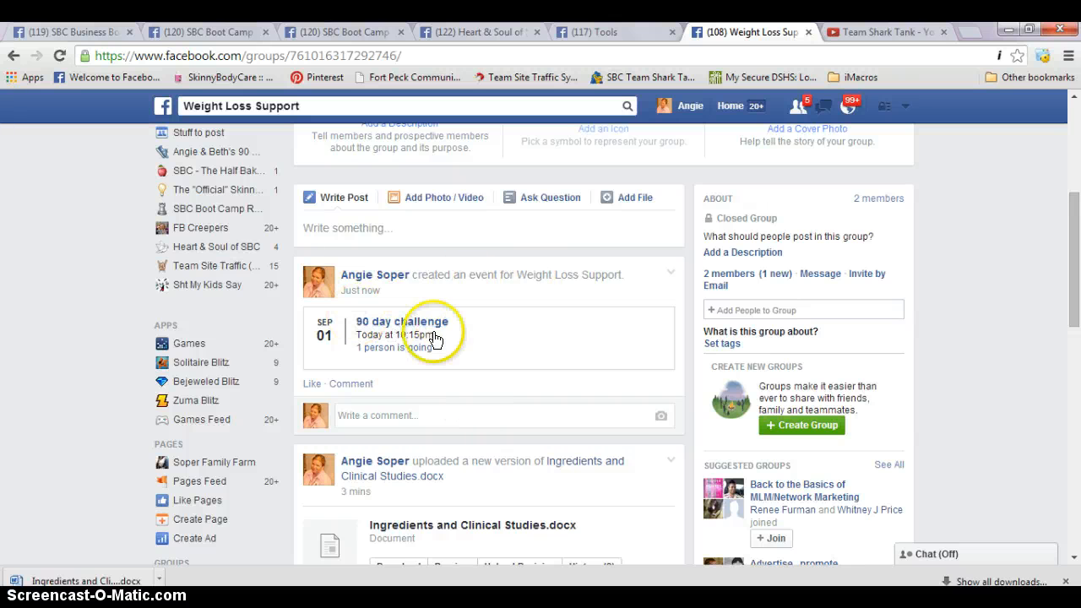
pyautogui.scroll(3, 525, 431)
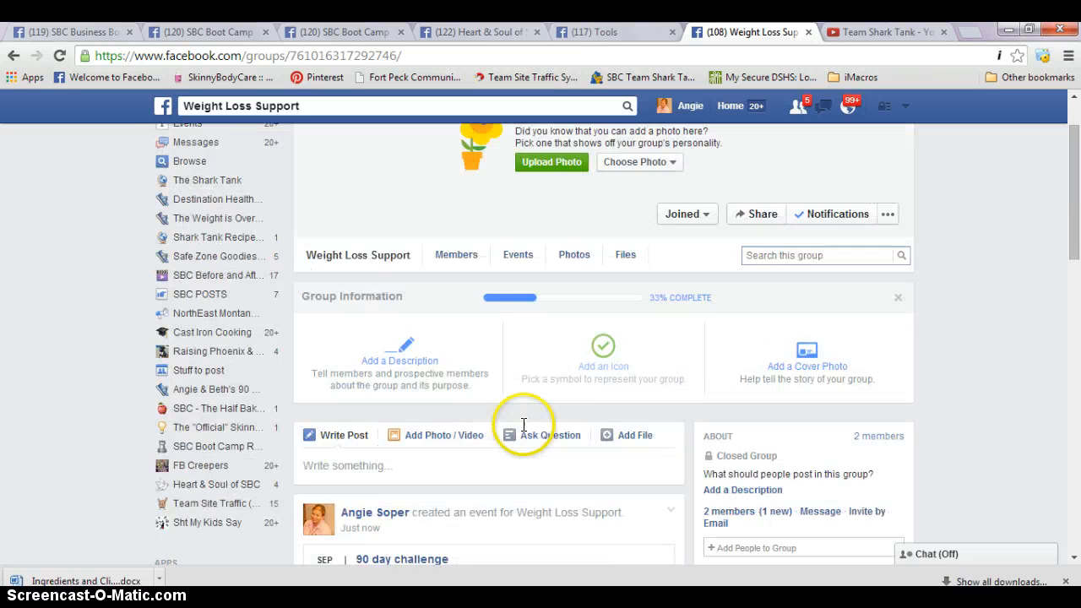
pyautogui.scroll(1, 524, 425)
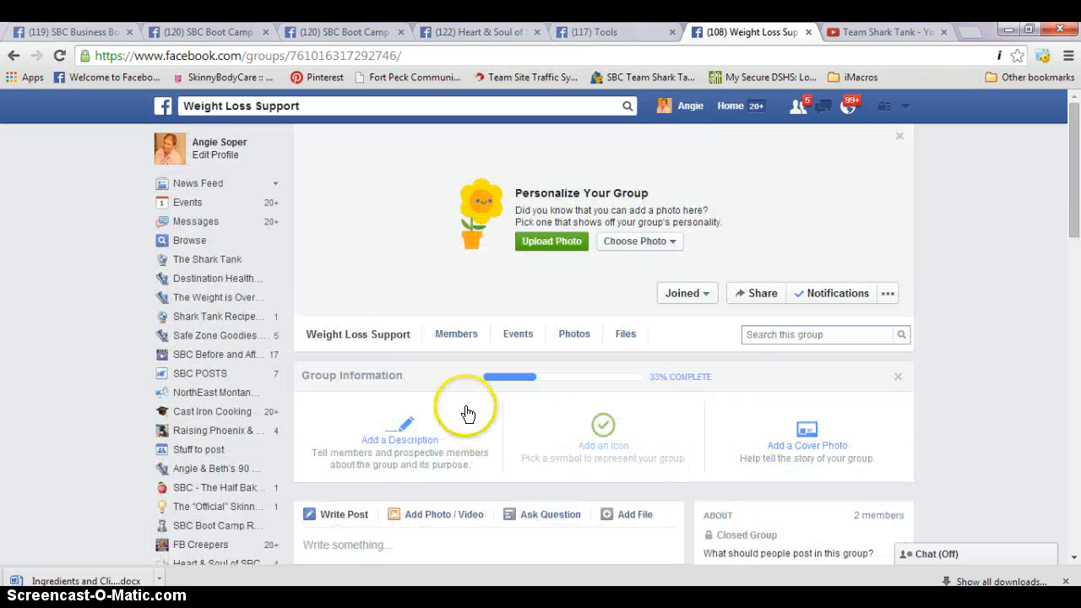
pyautogui.click(519, 335)
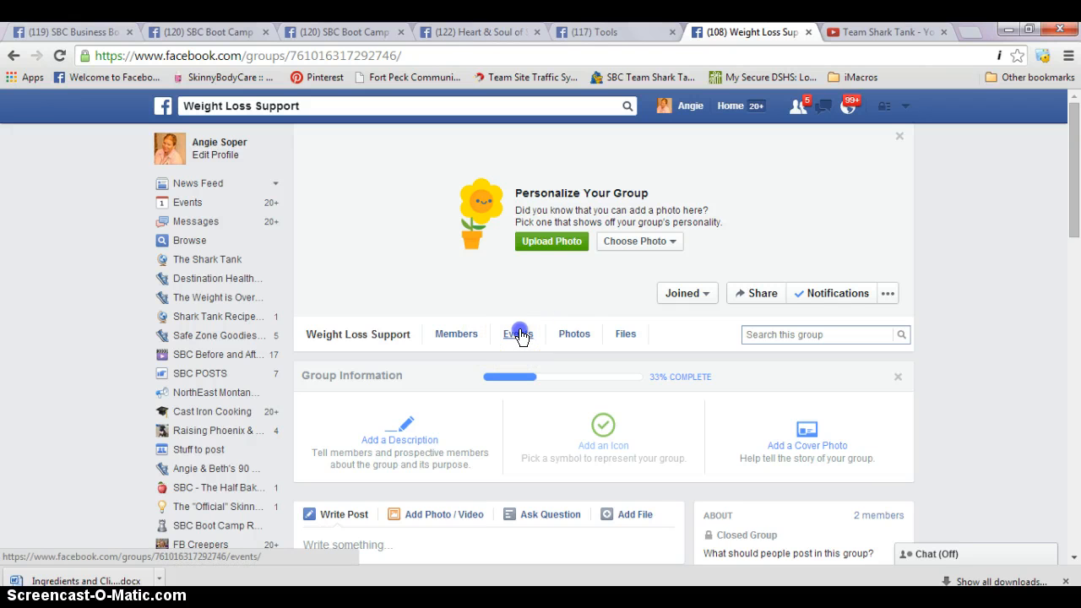
pyautogui.scroll(-2, 519, 335)
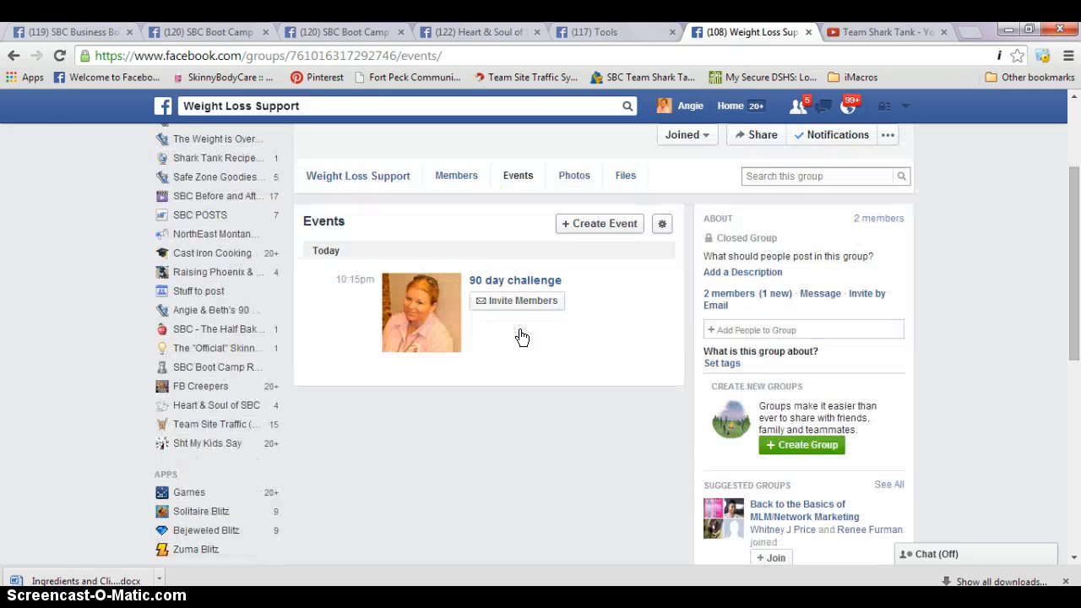
pyautogui.click(511, 281)
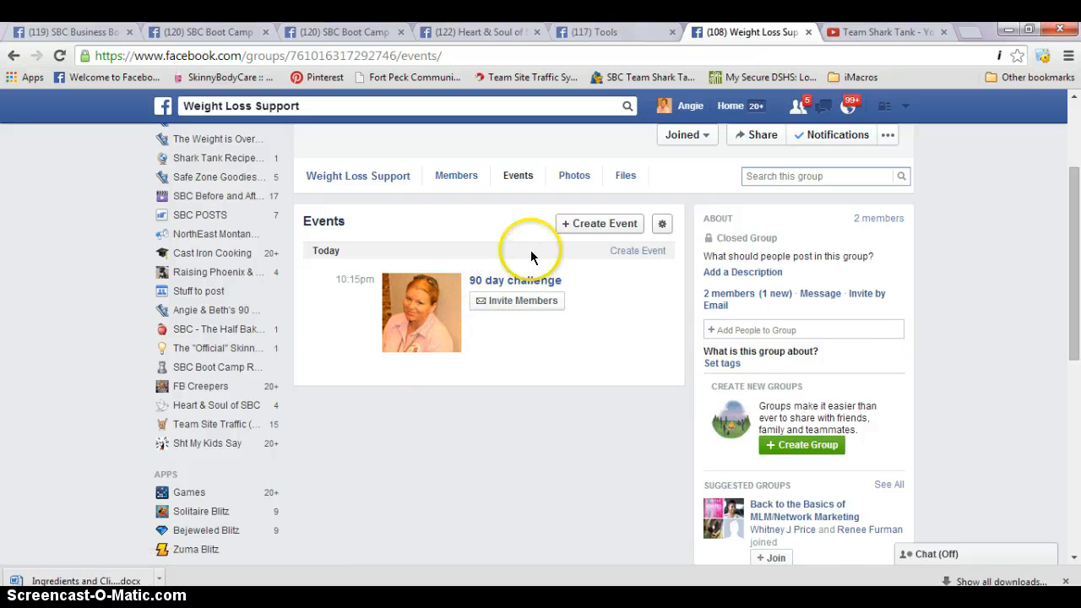
pyautogui.scroll(2, 604, 320)
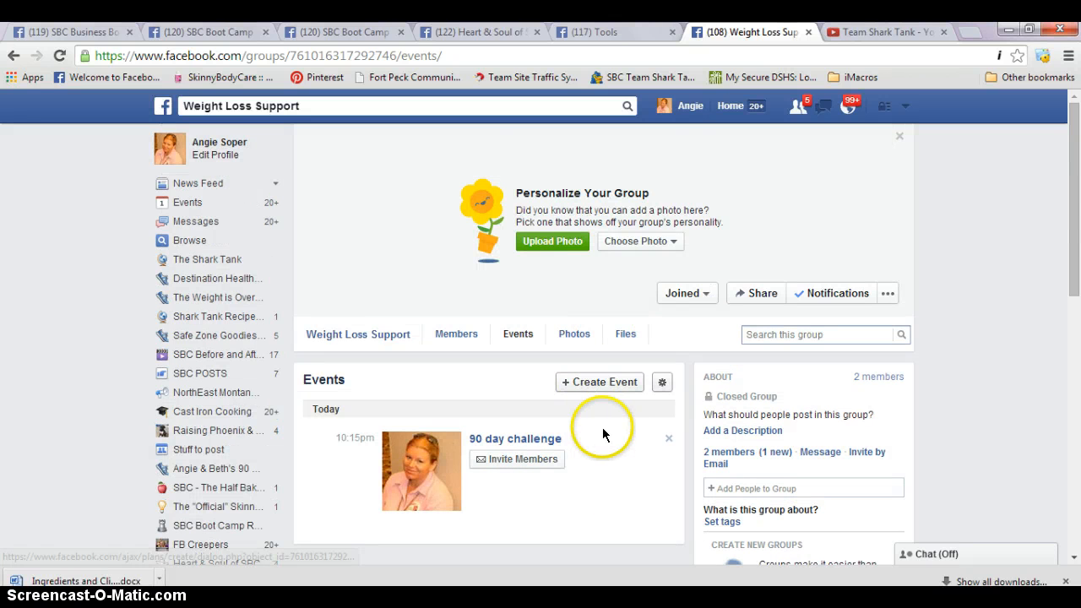
pyautogui.scroll(-2, 604, 435)
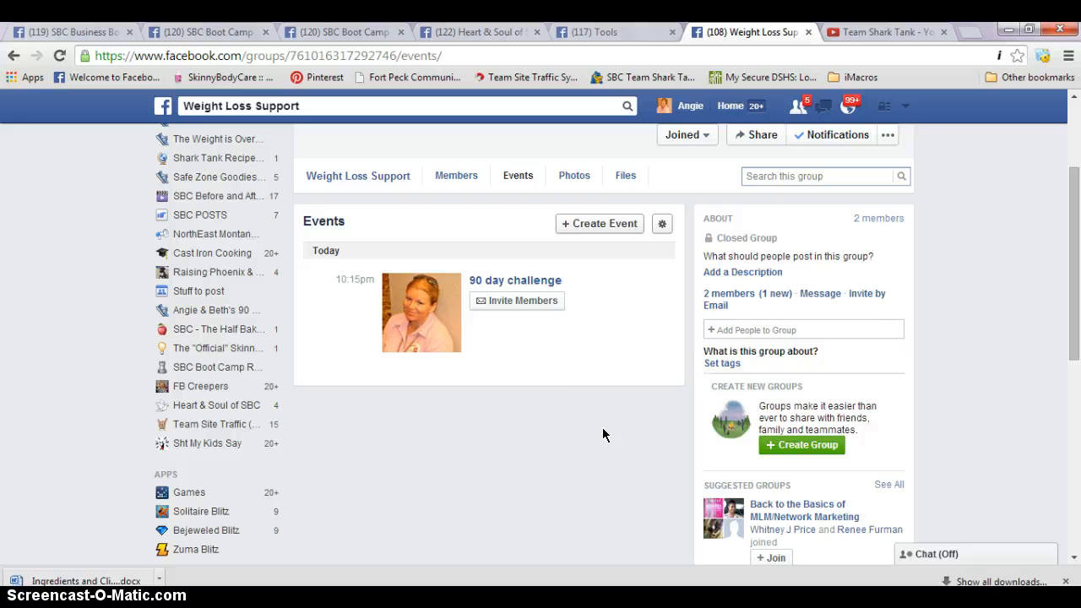
pyautogui.scroll(2, 603, 435)
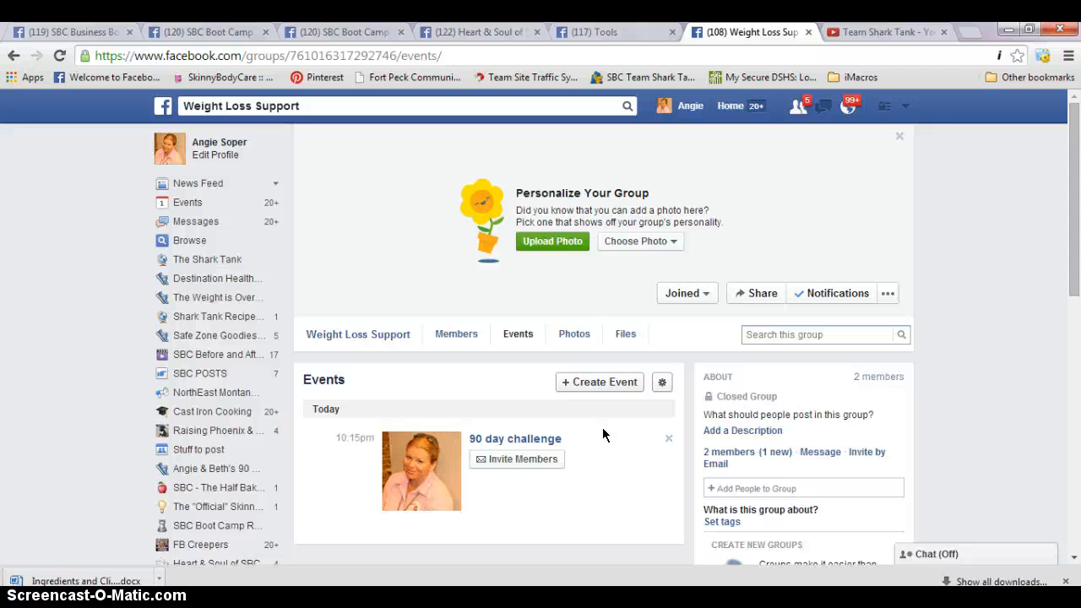
pyautogui.click(391, 52)
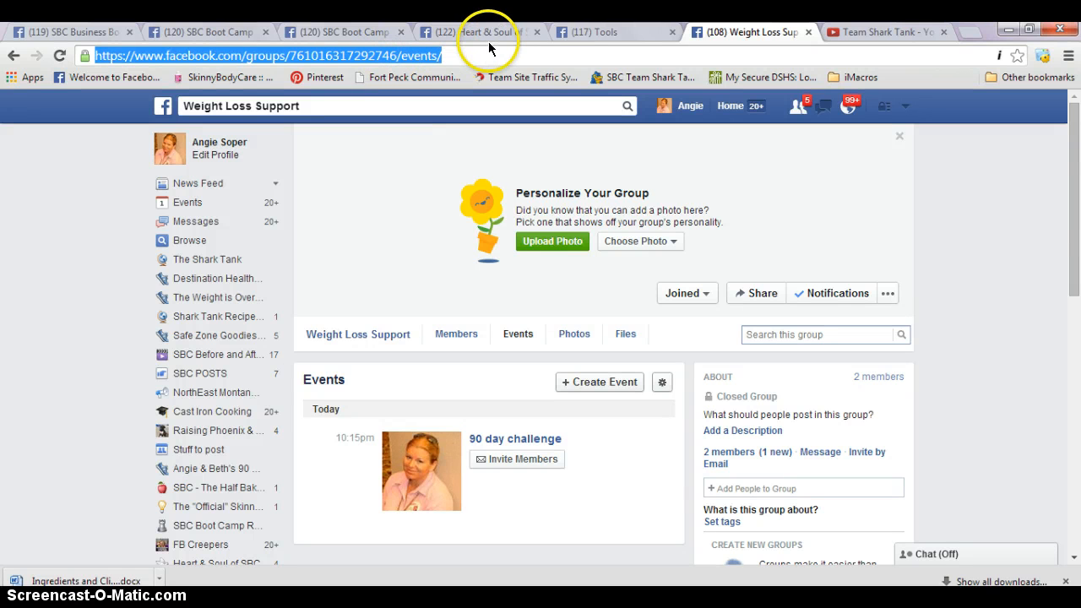
pyautogui.click(332, 338)
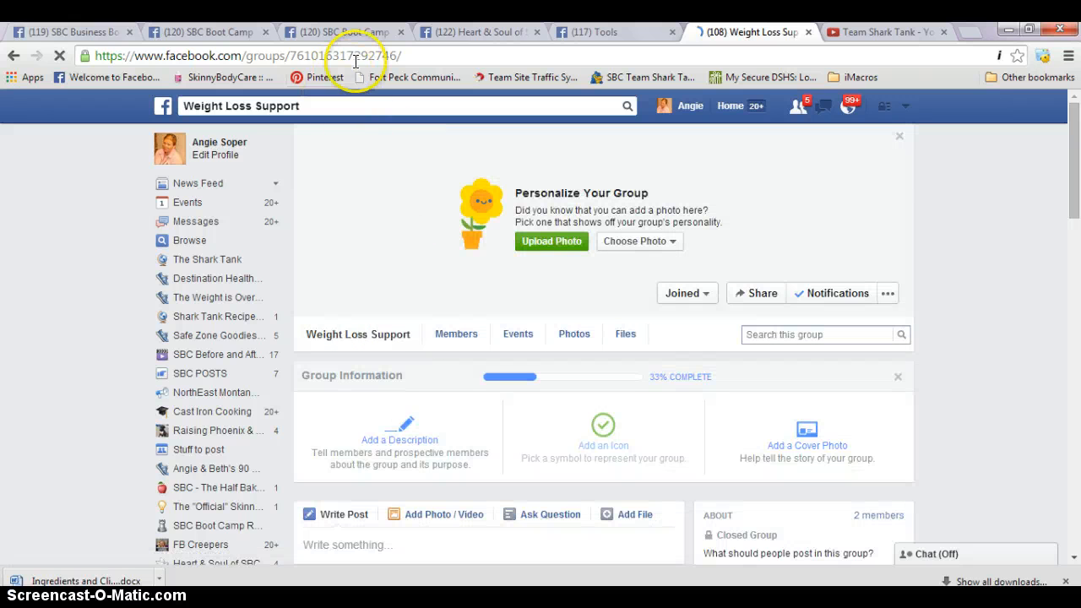
# Open your own profile timeline and expand a recent recipe post to read its full text.
pyautogui.click(359, 55)
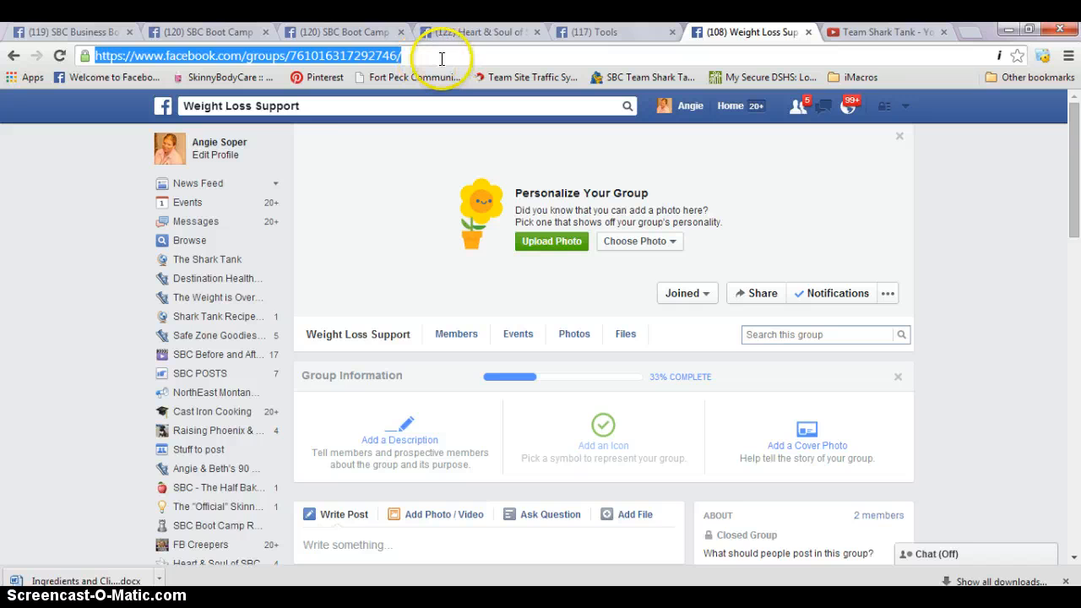
pyautogui.click(241, 143)
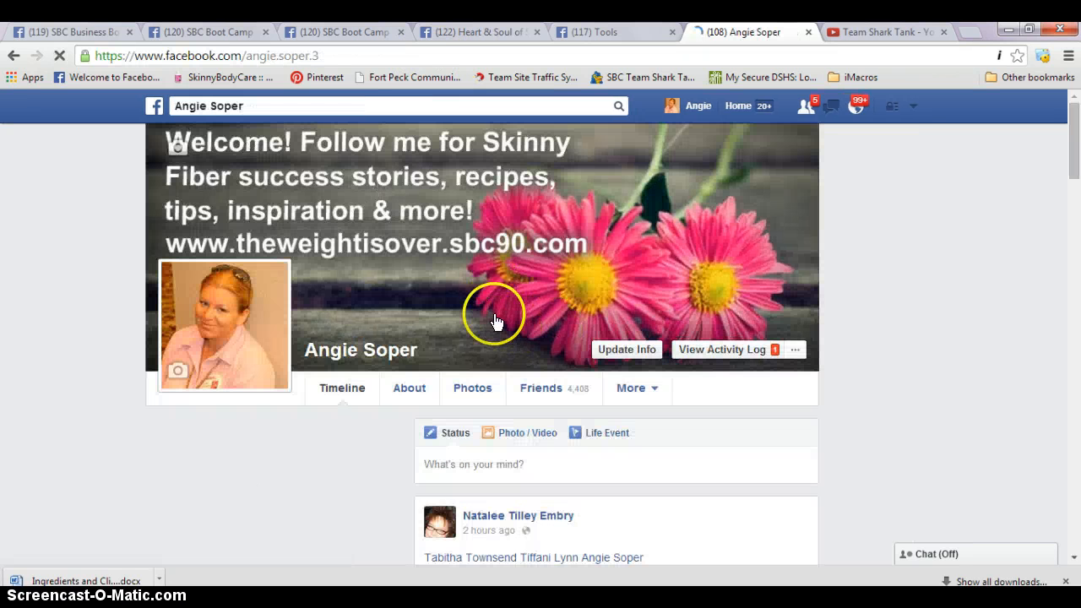
pyautogui.scroll(-5, 495, 314)
pyautogui.scroll(-15, 363, 321)
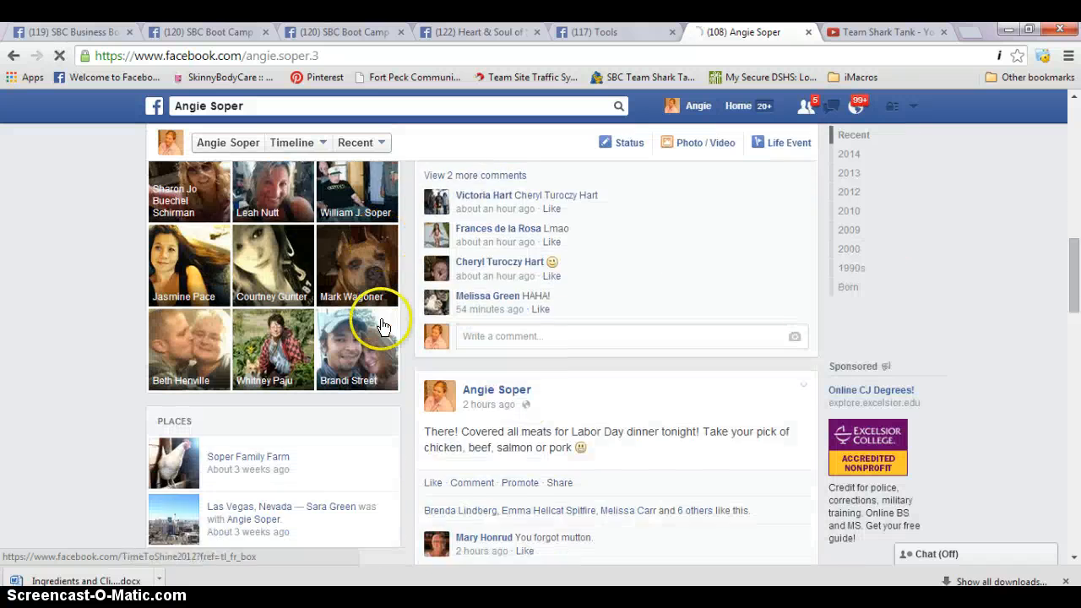
pyautogui.scroll(-1, 386, 324)
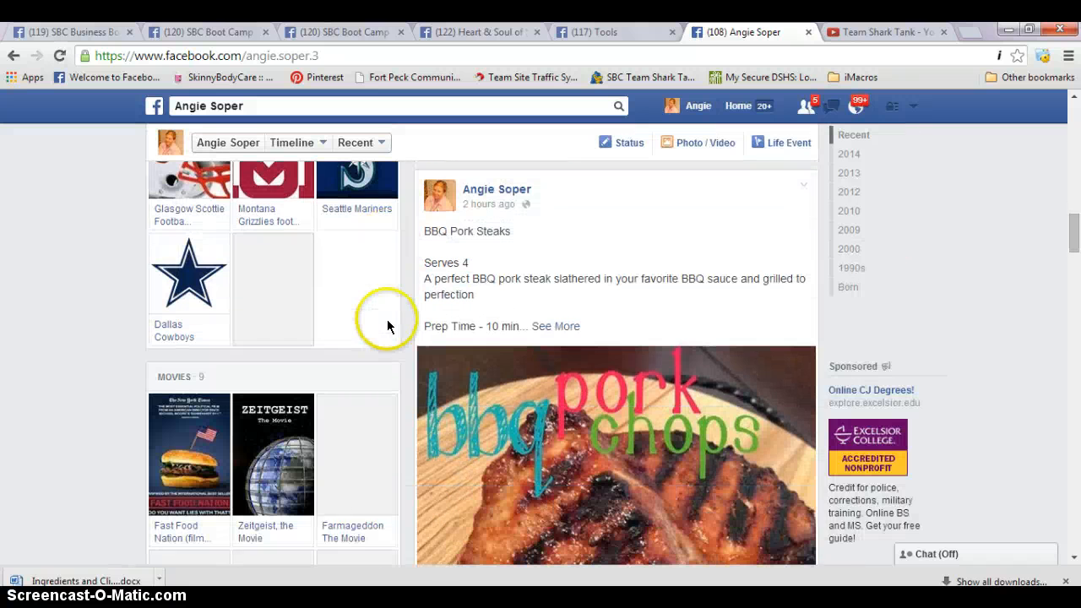
pyautogui.click(556, 326)
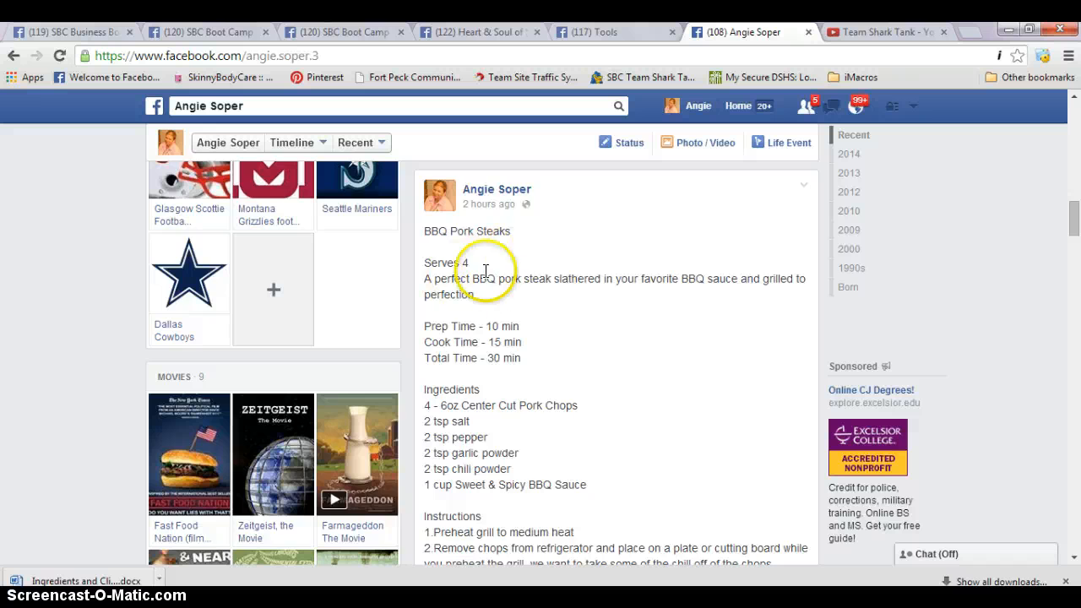
pyautogui.scroll(-8, 486, 266)
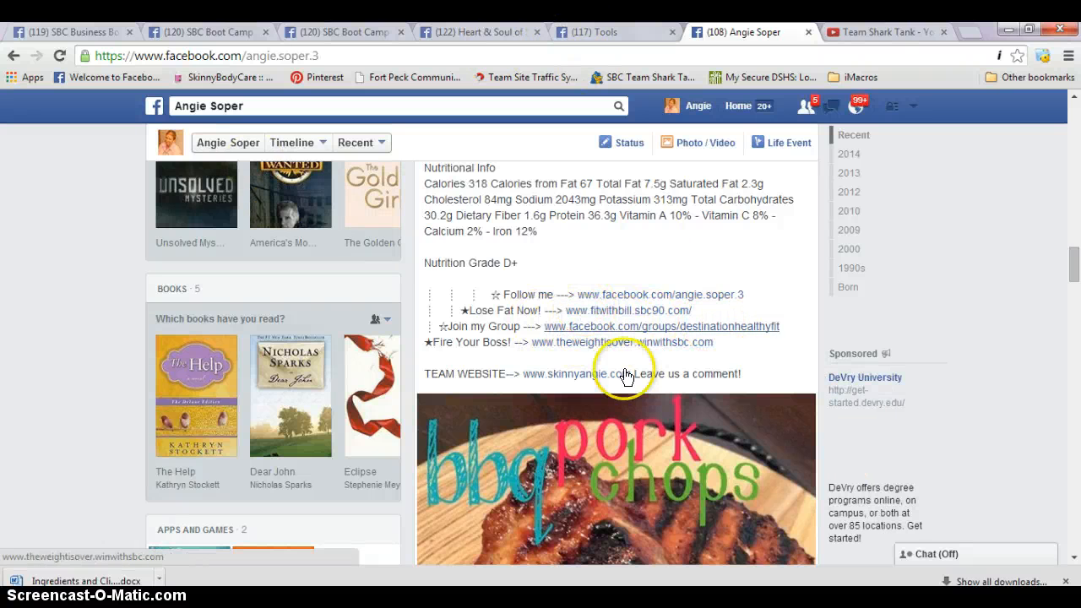
pyautogui.click(668, 278)
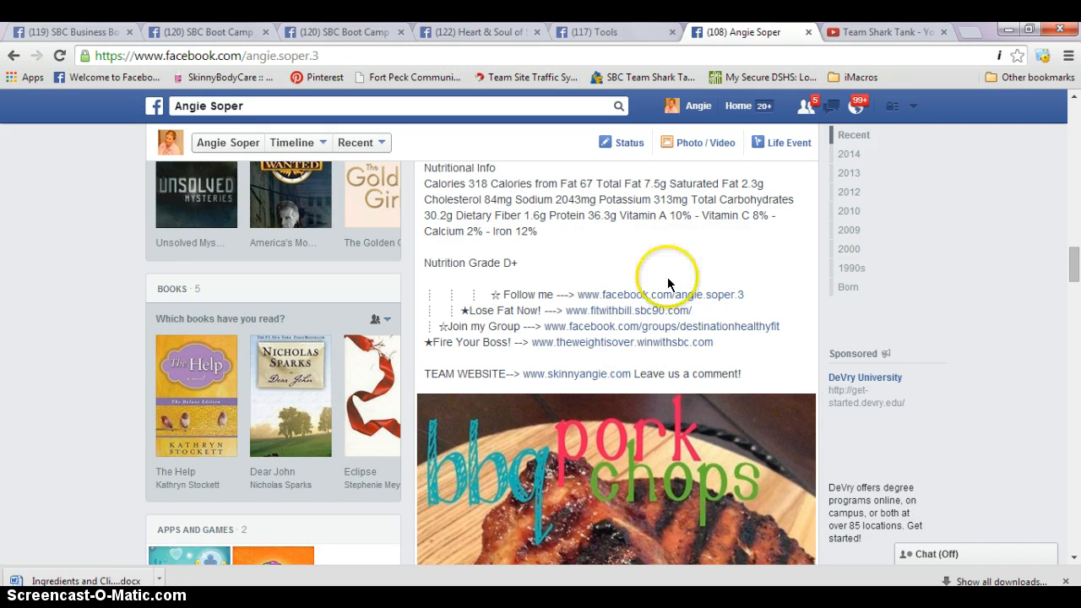
pyautogui.click(682, 264)
pyautogui.click(681, 266)
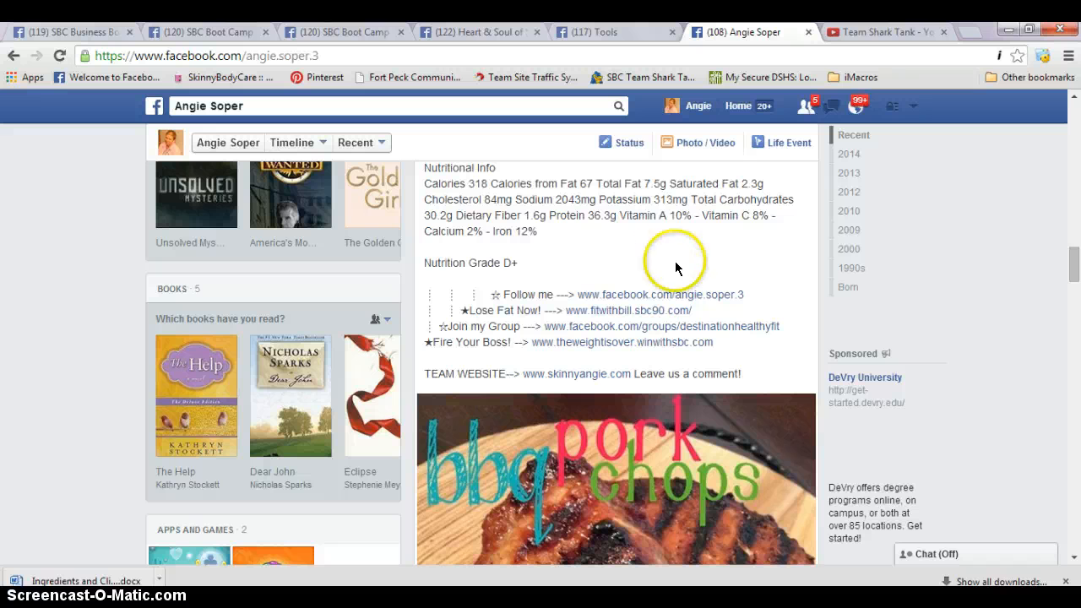
pyautogui.click(606, 183)
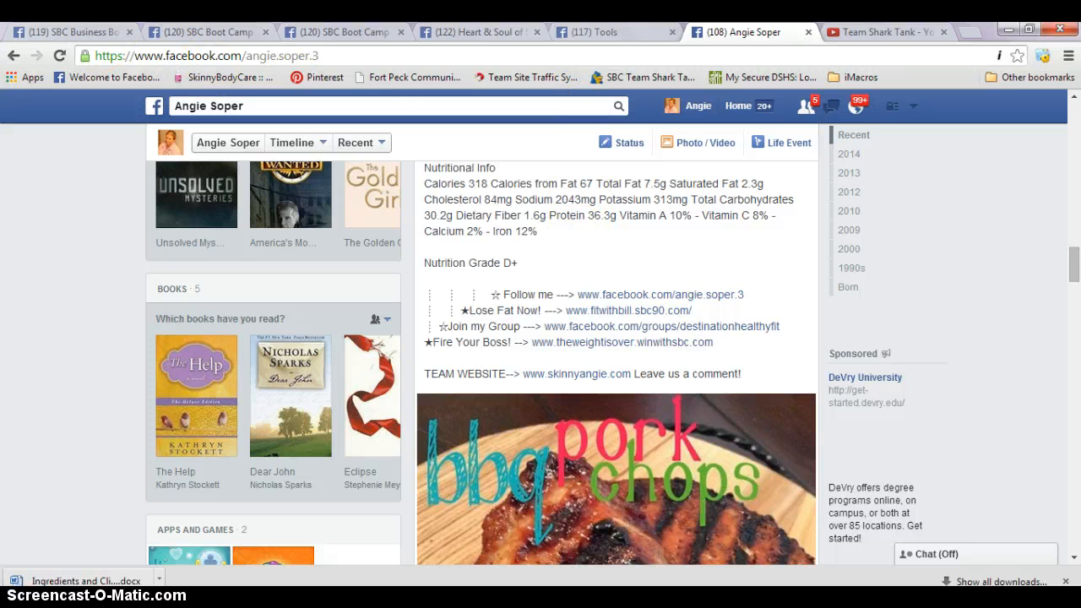
pyautogui.scroll(15, 597, 188)
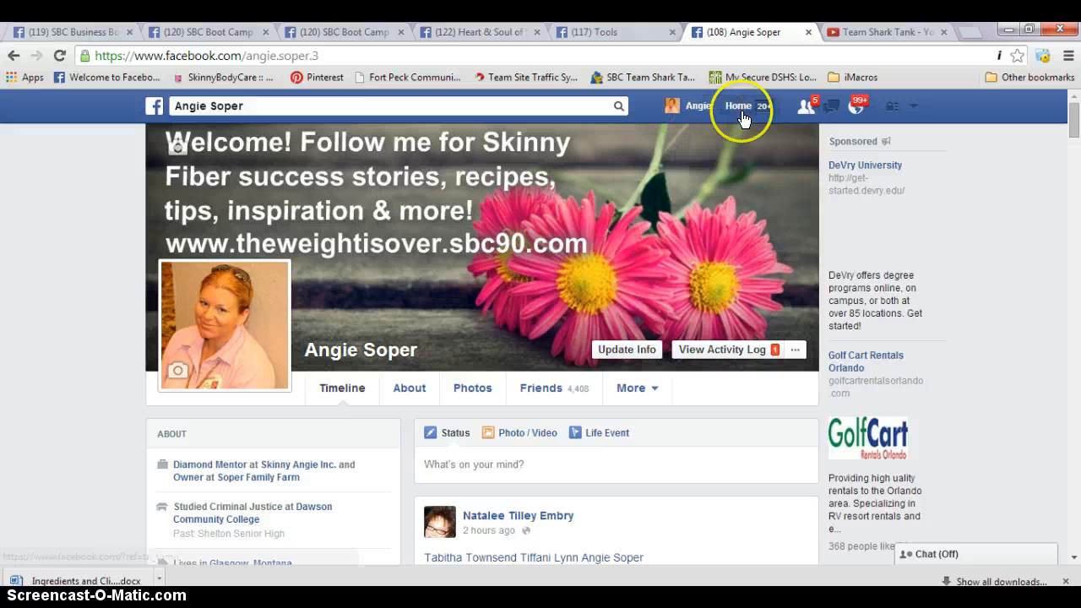
# Go to the home news feed and reopen the Weight Loss Support group from the groups list.
pyautogui.click(737, 106)
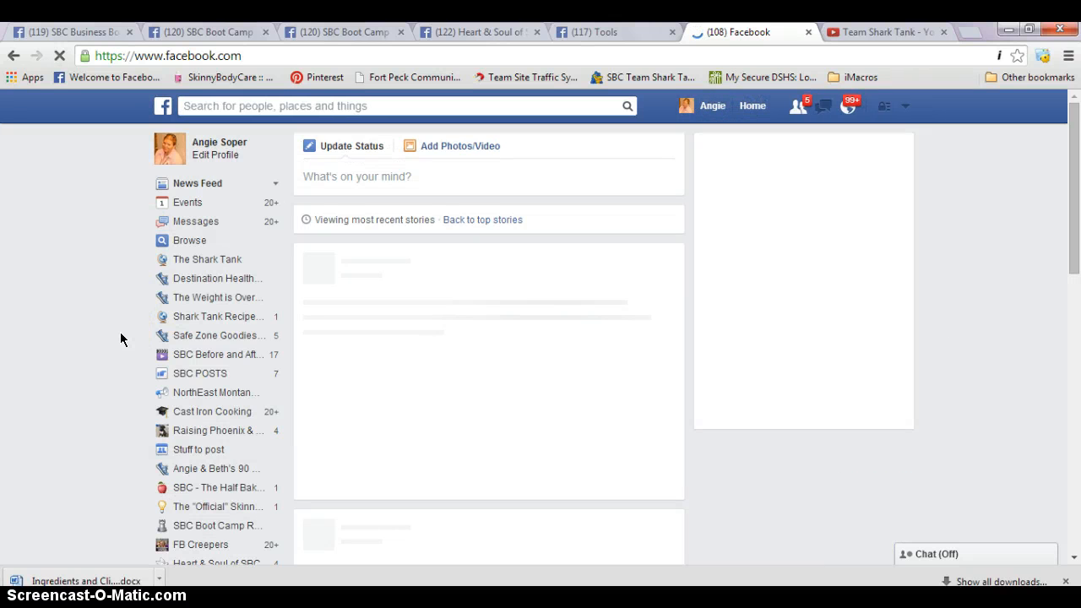
pyautogui.scroll(-5, 120, 337)
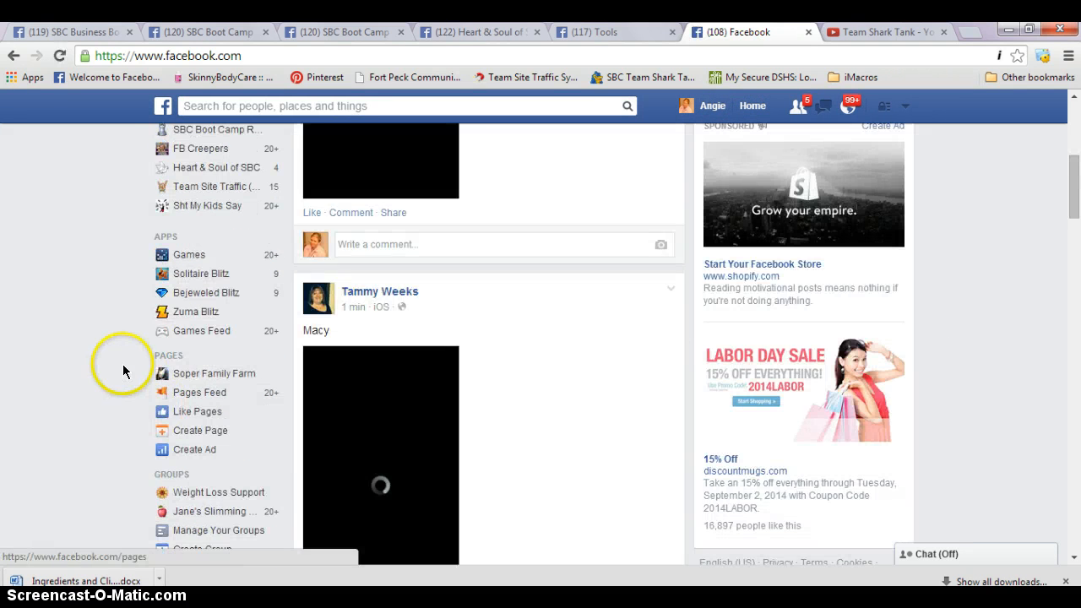
pyautogui.scroll(1, 122, 369)
pyautogui.scroll(-3, 123, 372)
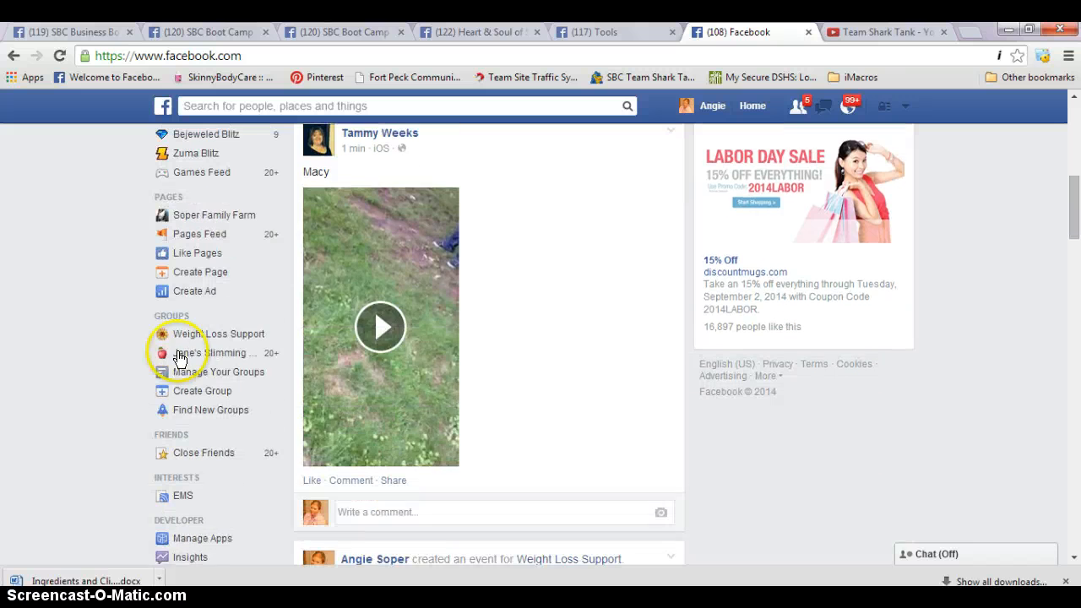
pyautogui.click(212, 336)
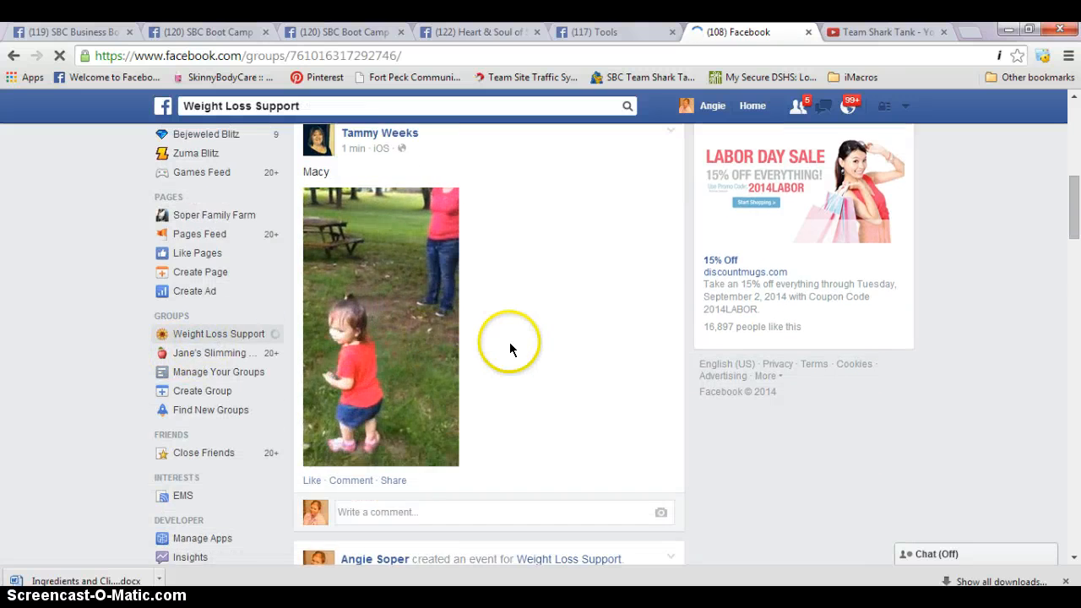
# Scroll through the group's feed to review the event post and the shared document post.
pyautogui.scroll(-2, 408, 279)
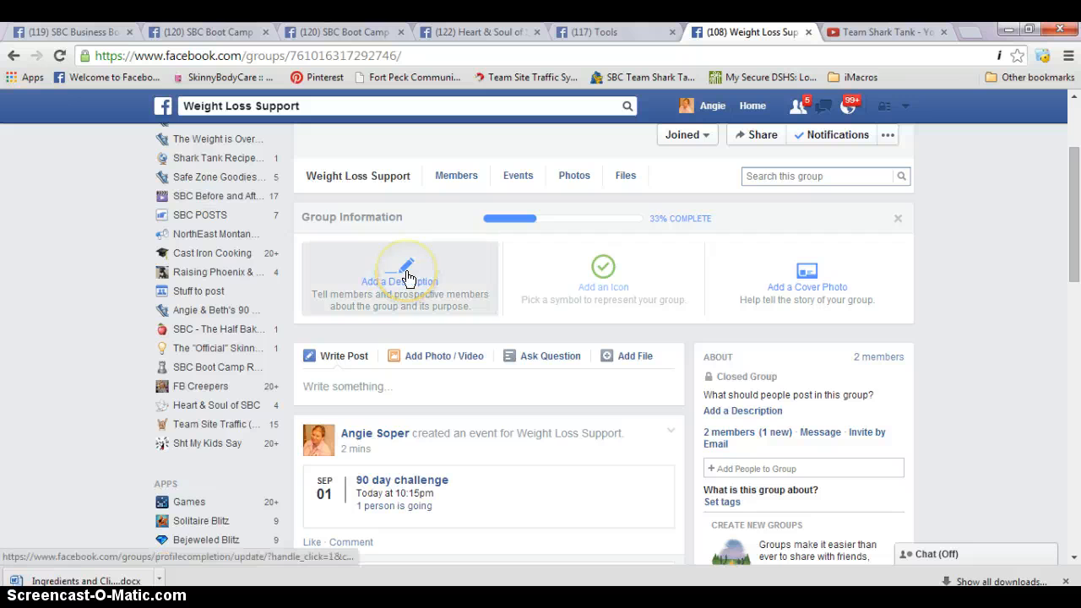
pyautogui.scroll(-2, 406, 278)
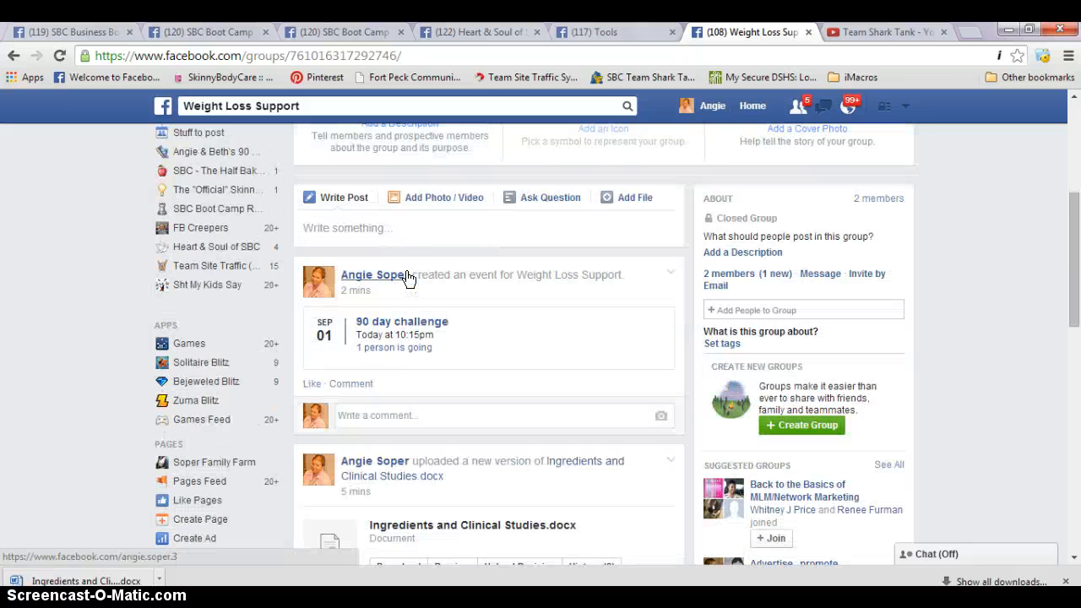
pyautogui.scroll(2, 407, 278)
pyautogui.click(444, 359)
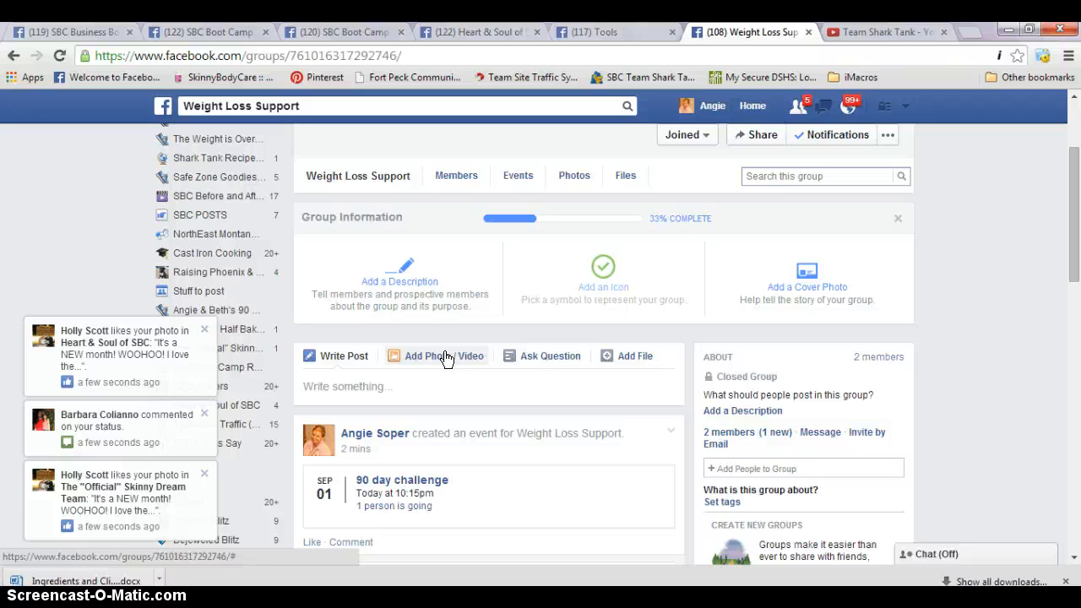
pyautogui.scroll(-2, 522, 398)
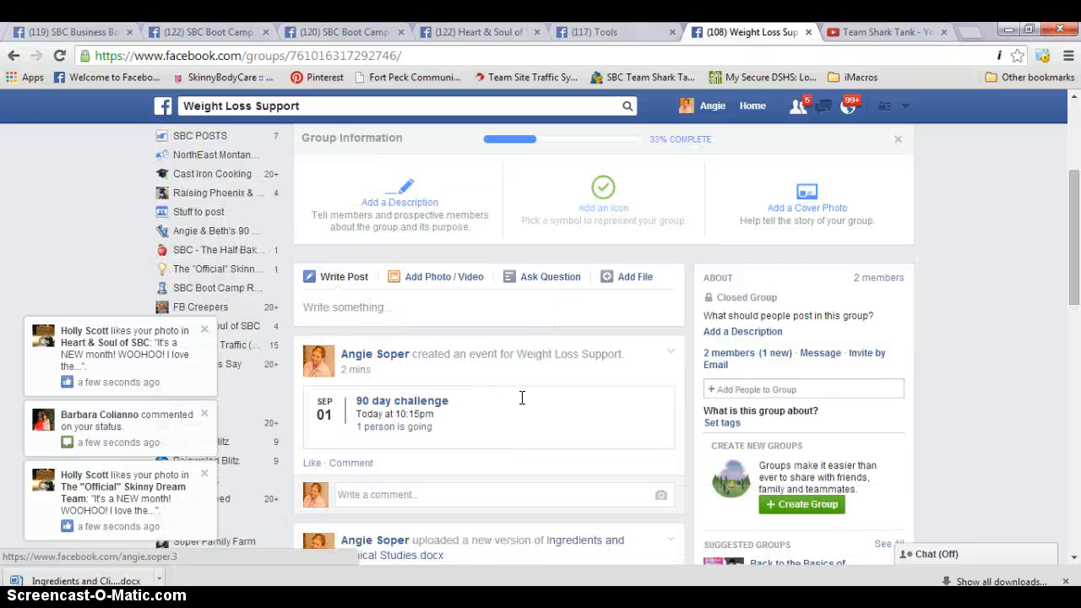
pyautogui.scroll(-6, 522, 398)
pyautogui.scroll(9, 522, 398)
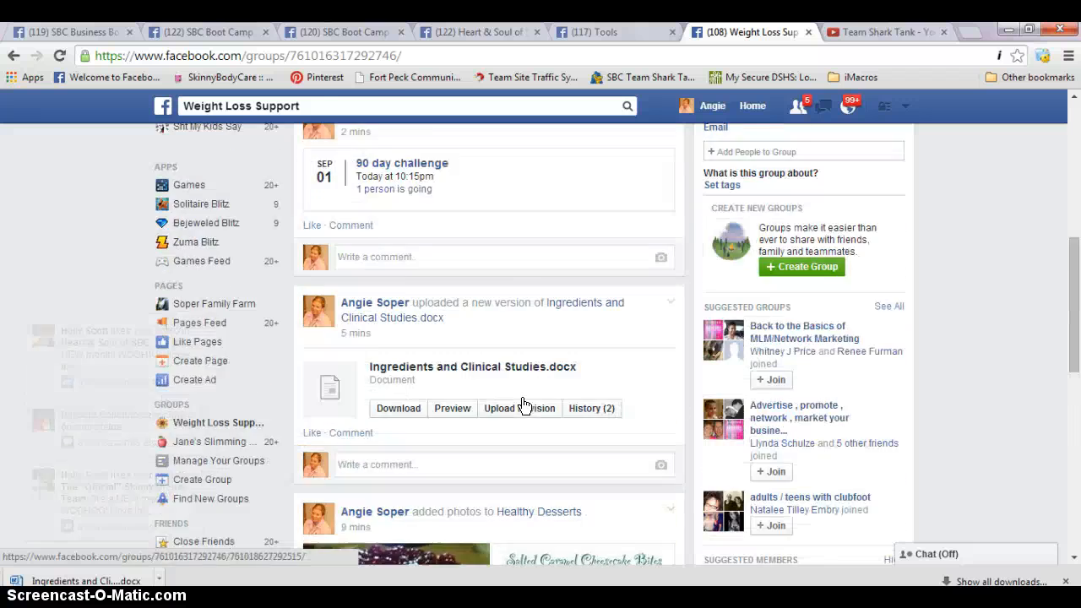